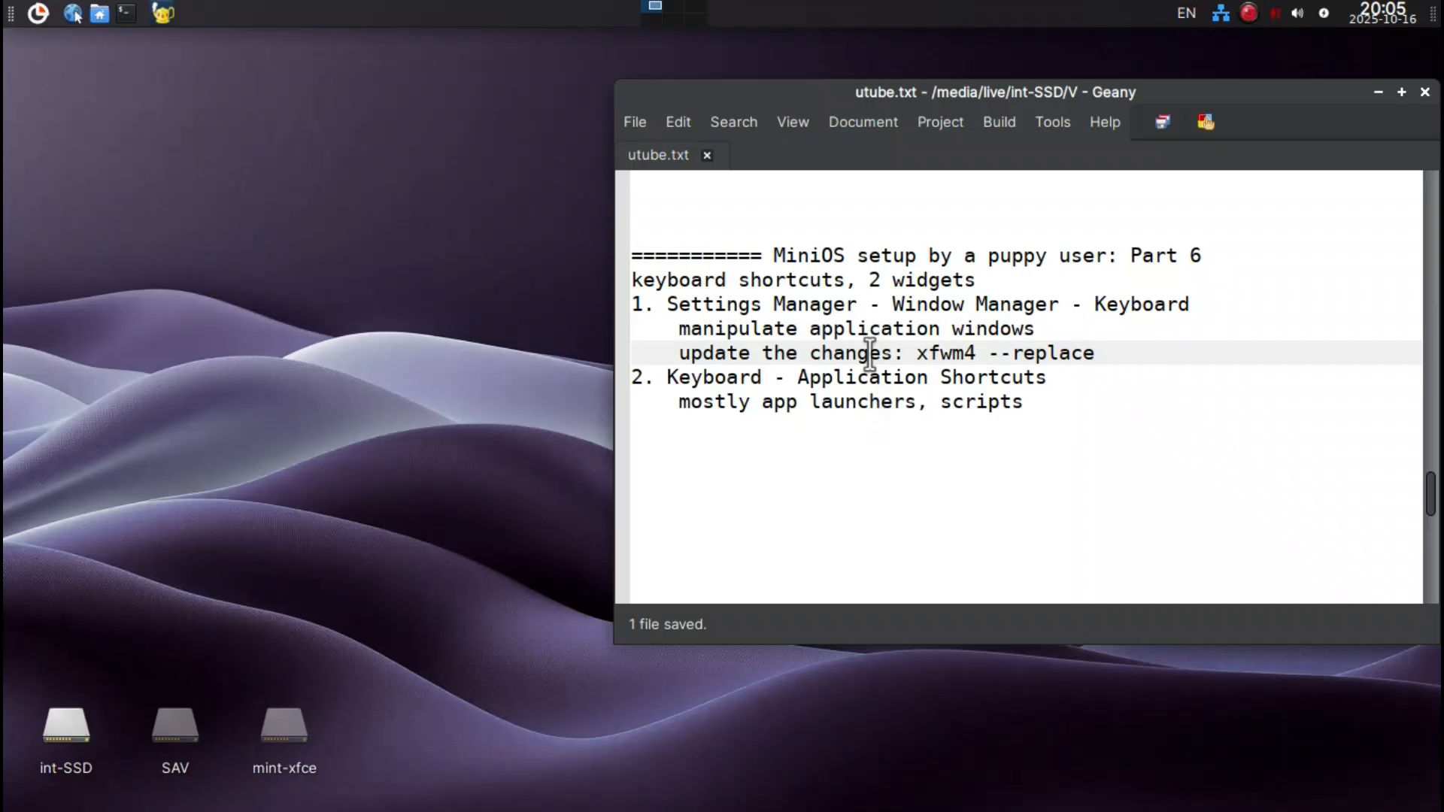
Open the Window Manager's keyboard shortcut settings and move the settings window away from the text notes.
{"action": "left_click", "coordinate": [856, 257]}
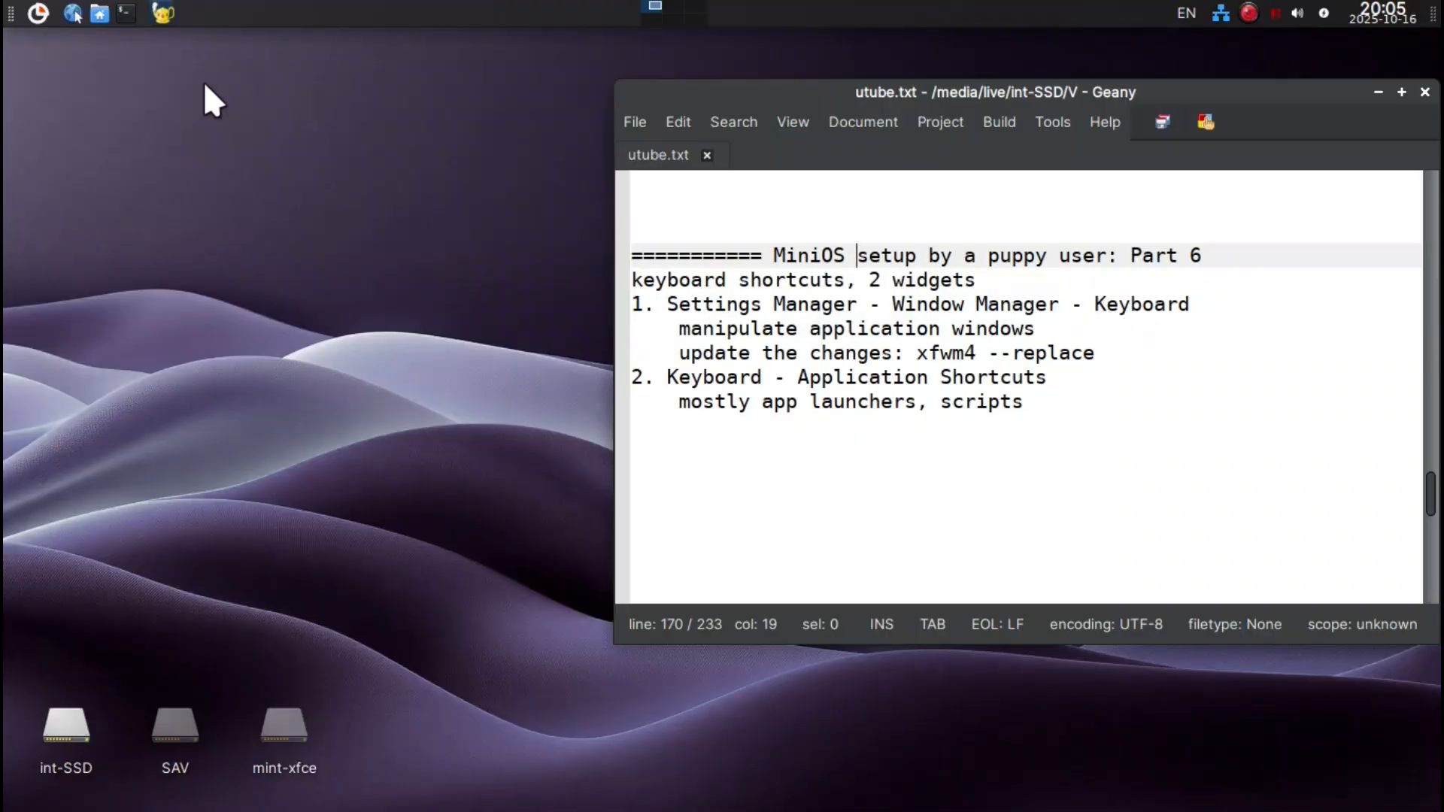
{"action": "left_click", "coordinate": [31, 16]}
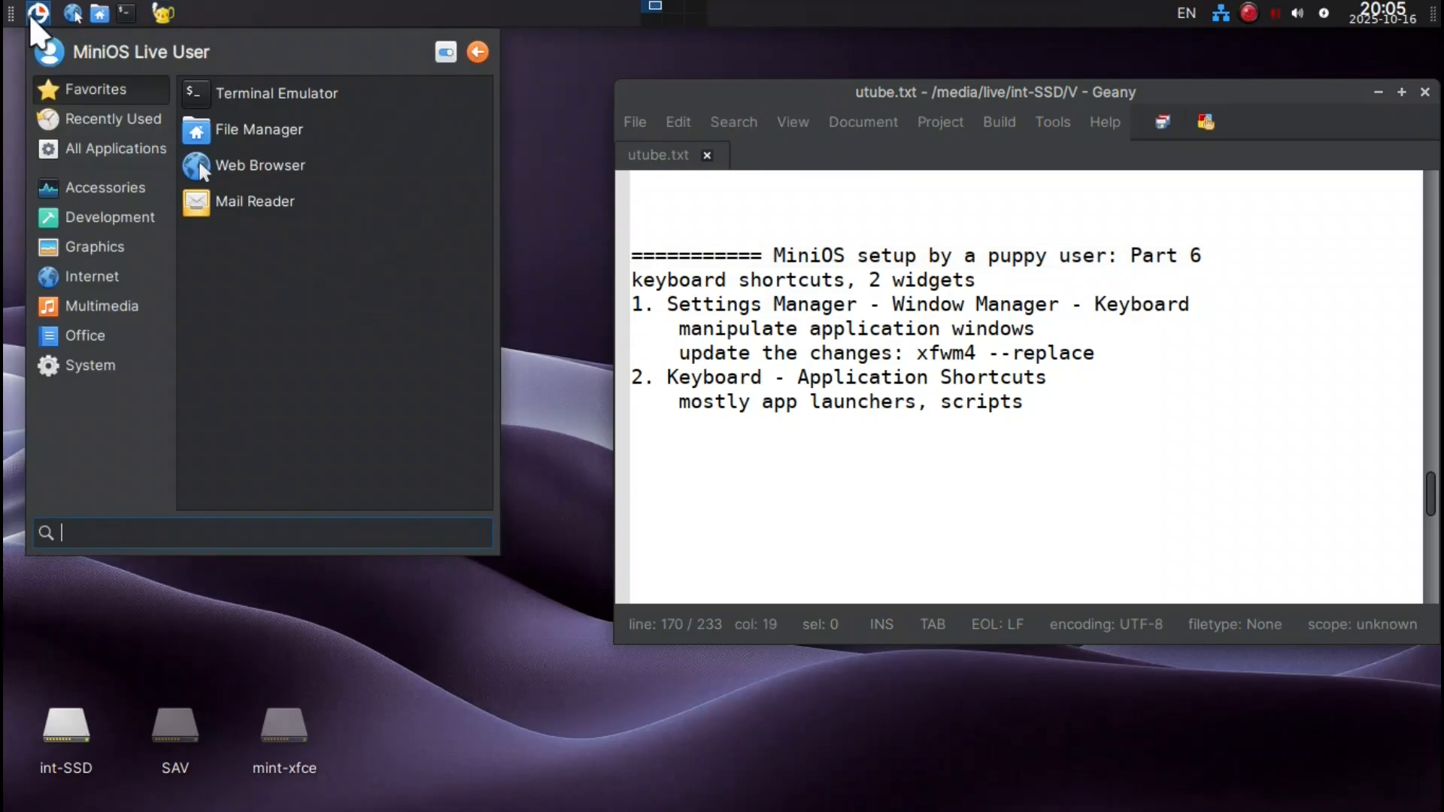
{"action": "left_click", "coordinate": [441, 54]}
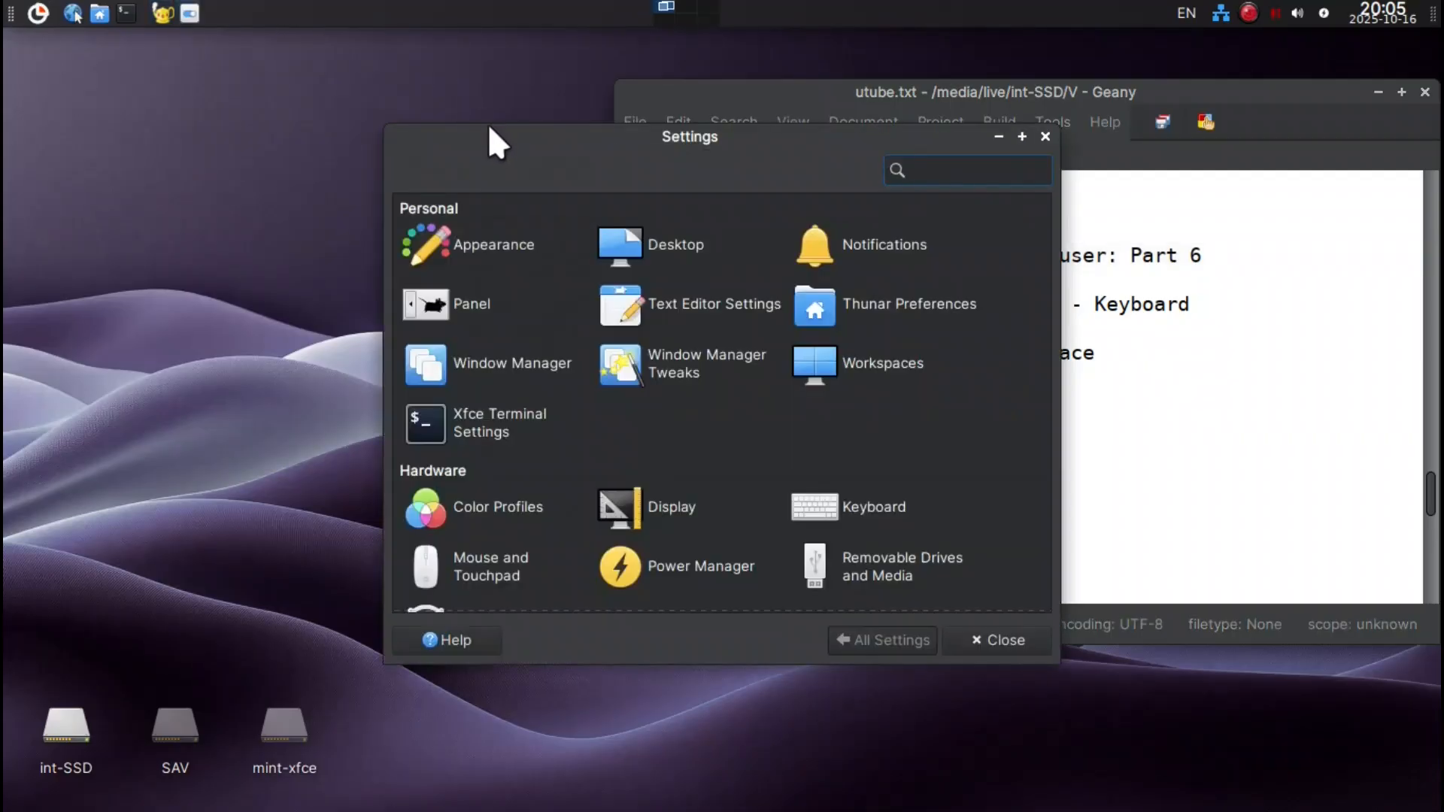
{"action": "left_click_drag", "start_coordinate": [495, 134], "coordinate": [115, 52]}
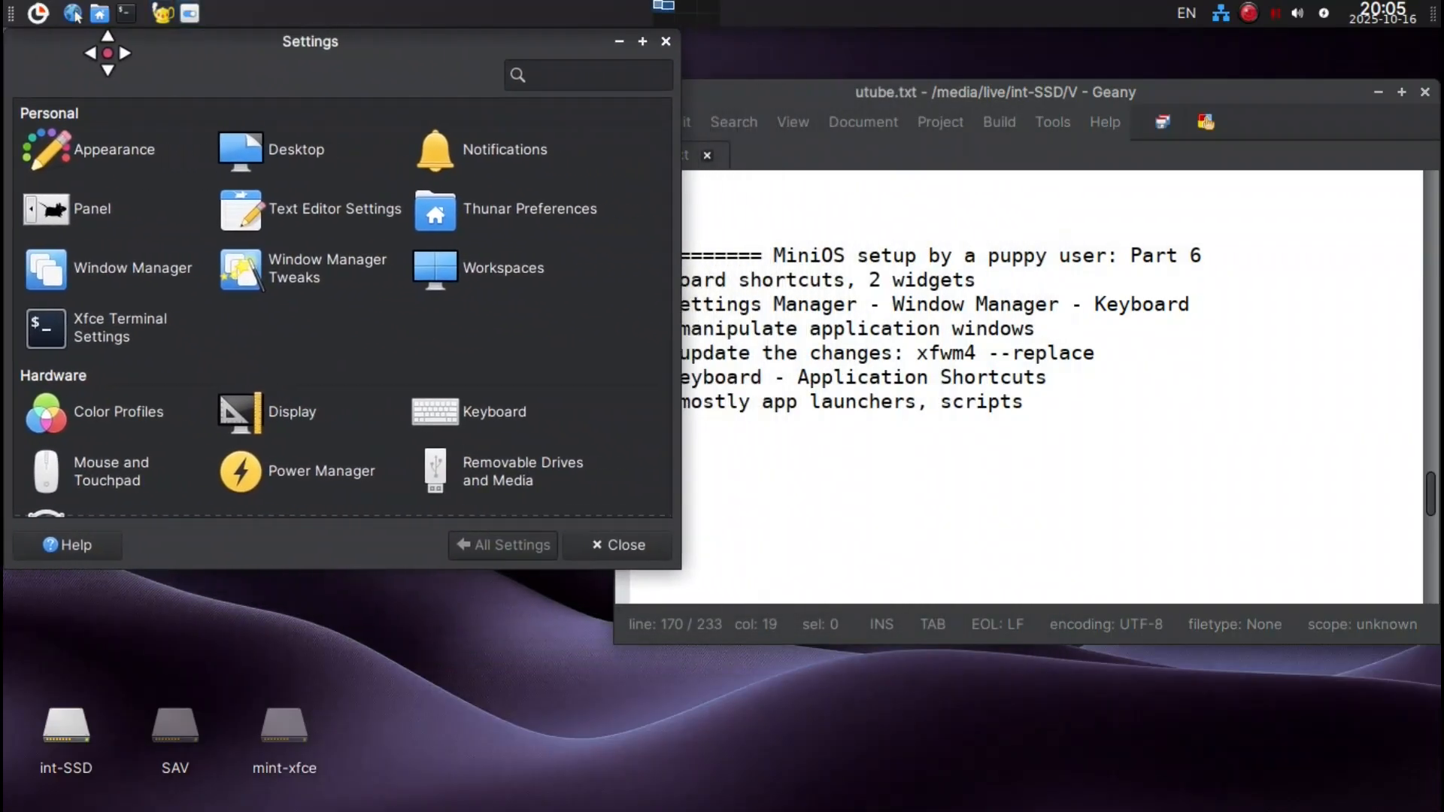
{"action": "left_click", "coordinate": [78, 275]}
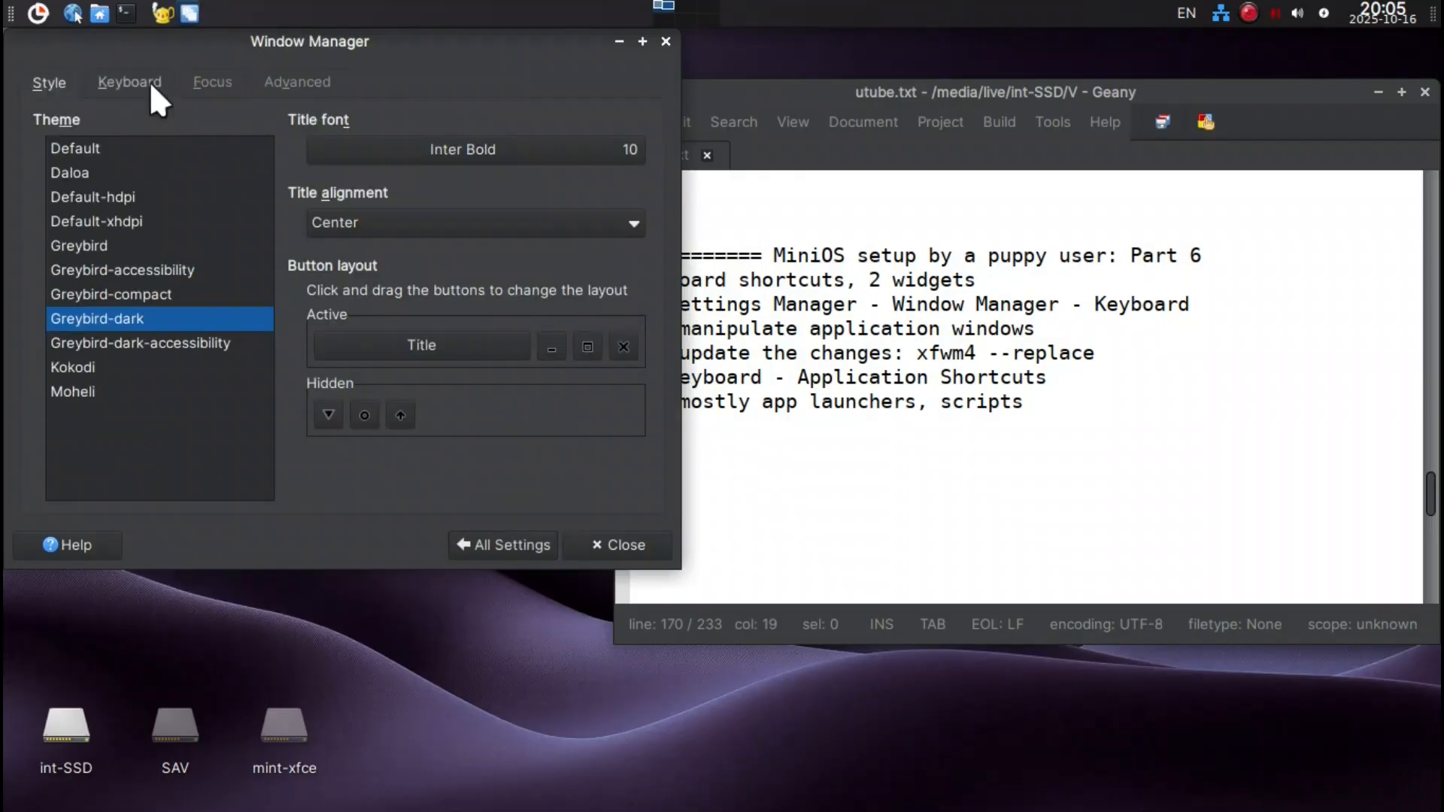
{"action": "left_click", "coordinate": [149, 81]}
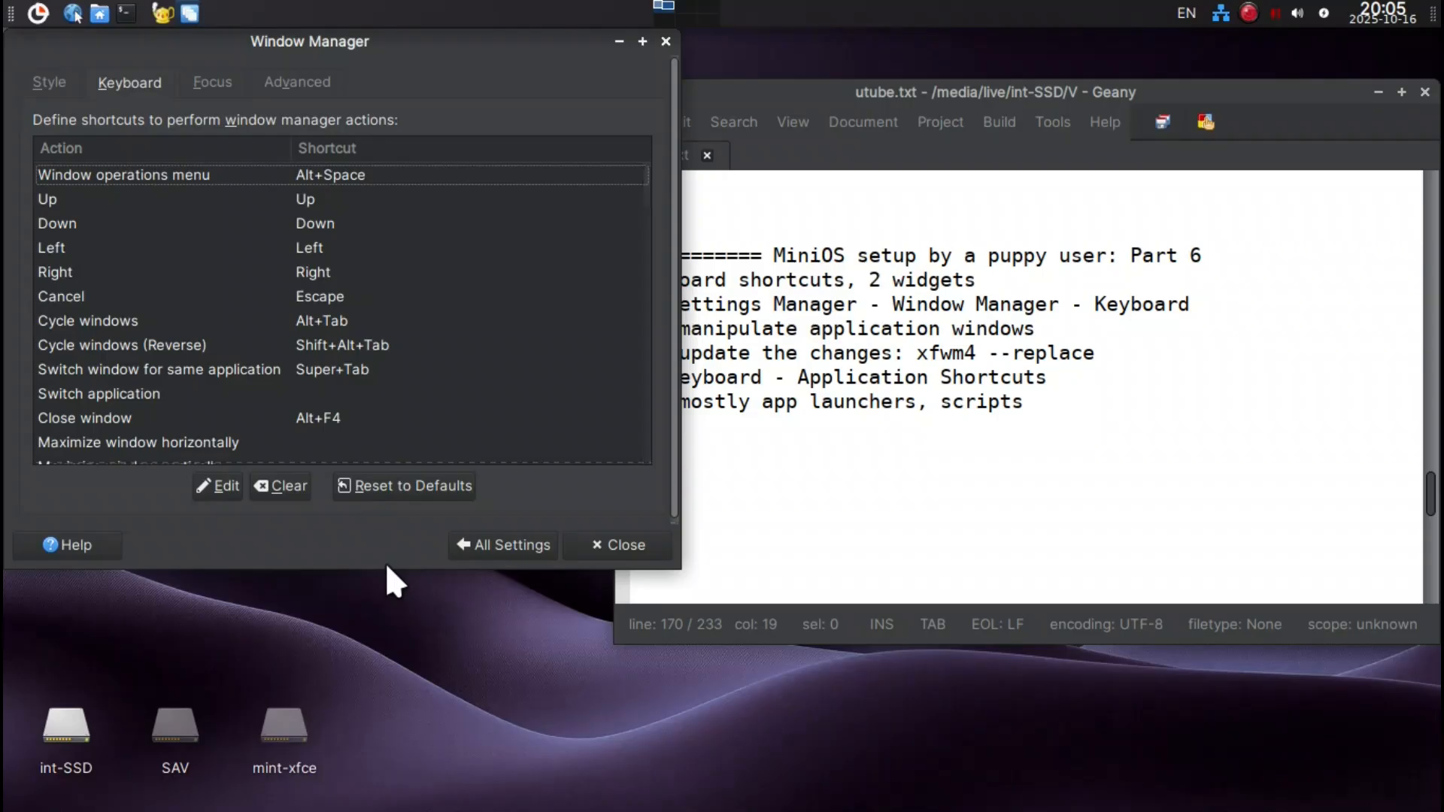
Make the Window Manager window taller and narrower so more of the shortcut list fits beside the notes.
{"action": "left_click_drag", "start_coordinate": [388, 553], "coordinate": [373, 666]}
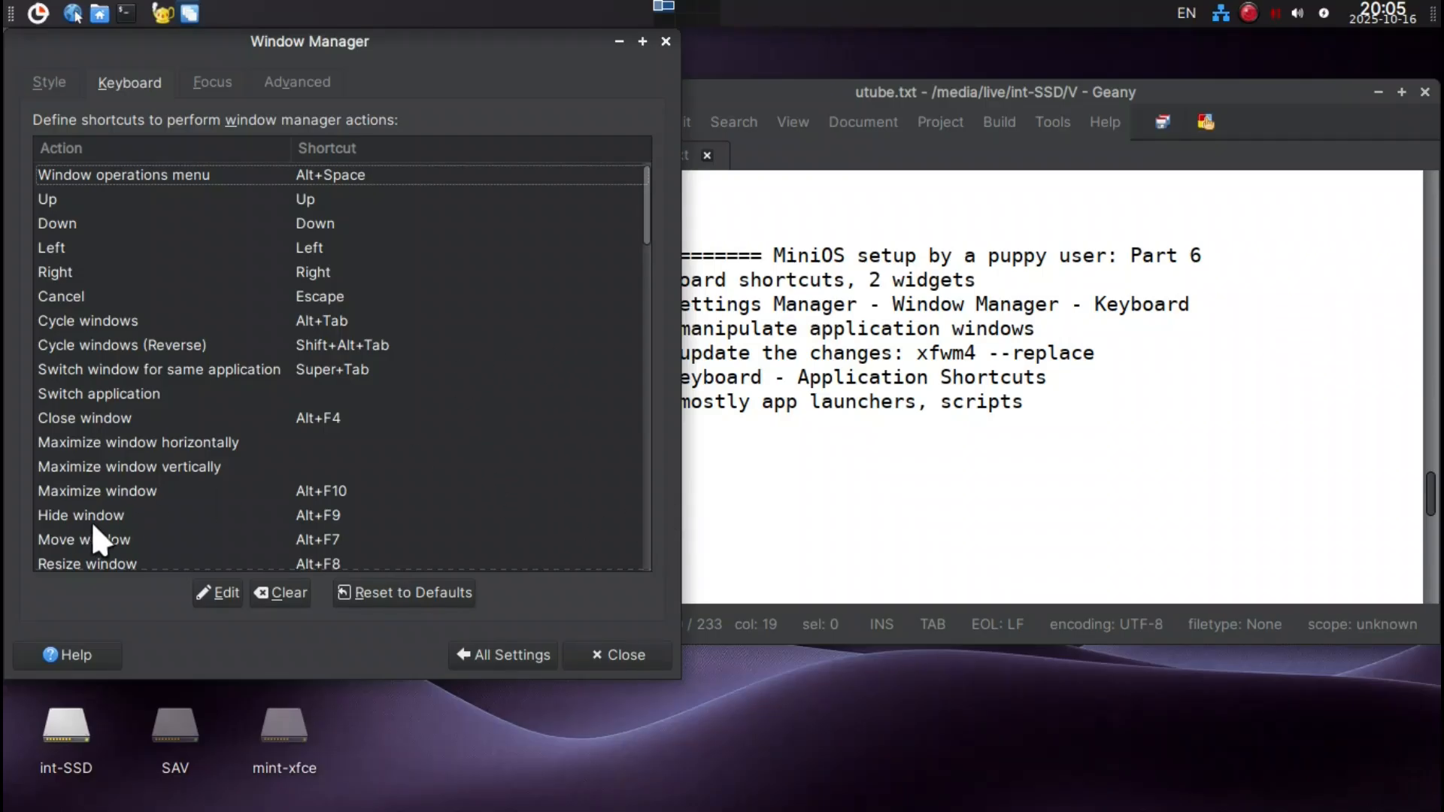
{"action": "scroll", "coordinate": [146, 550], "scroll_direction": "down", "scroll_amount": 1}
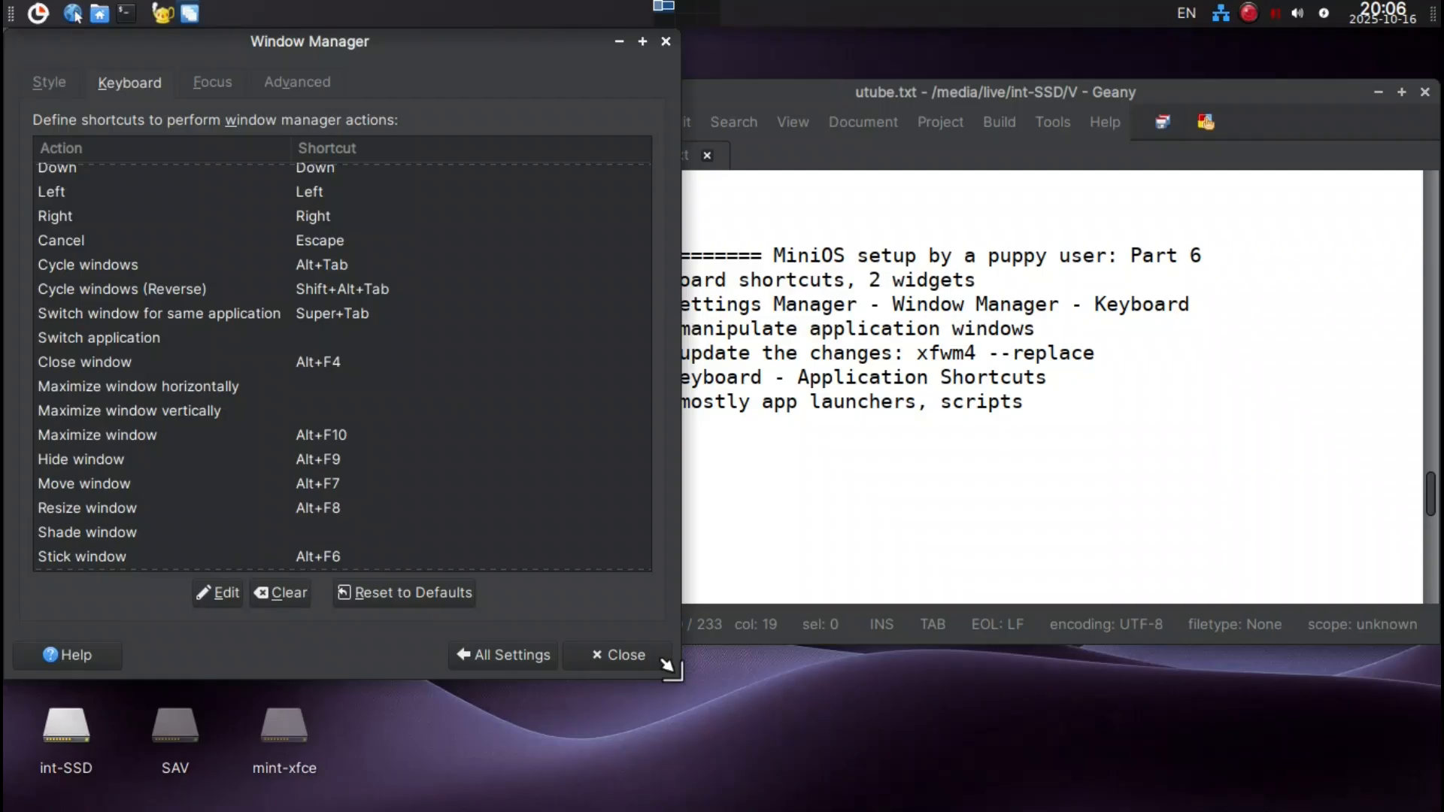
{"action": "left_click_drag", "start_coordinate": [665, 664], "coordinate": [602, 679]}
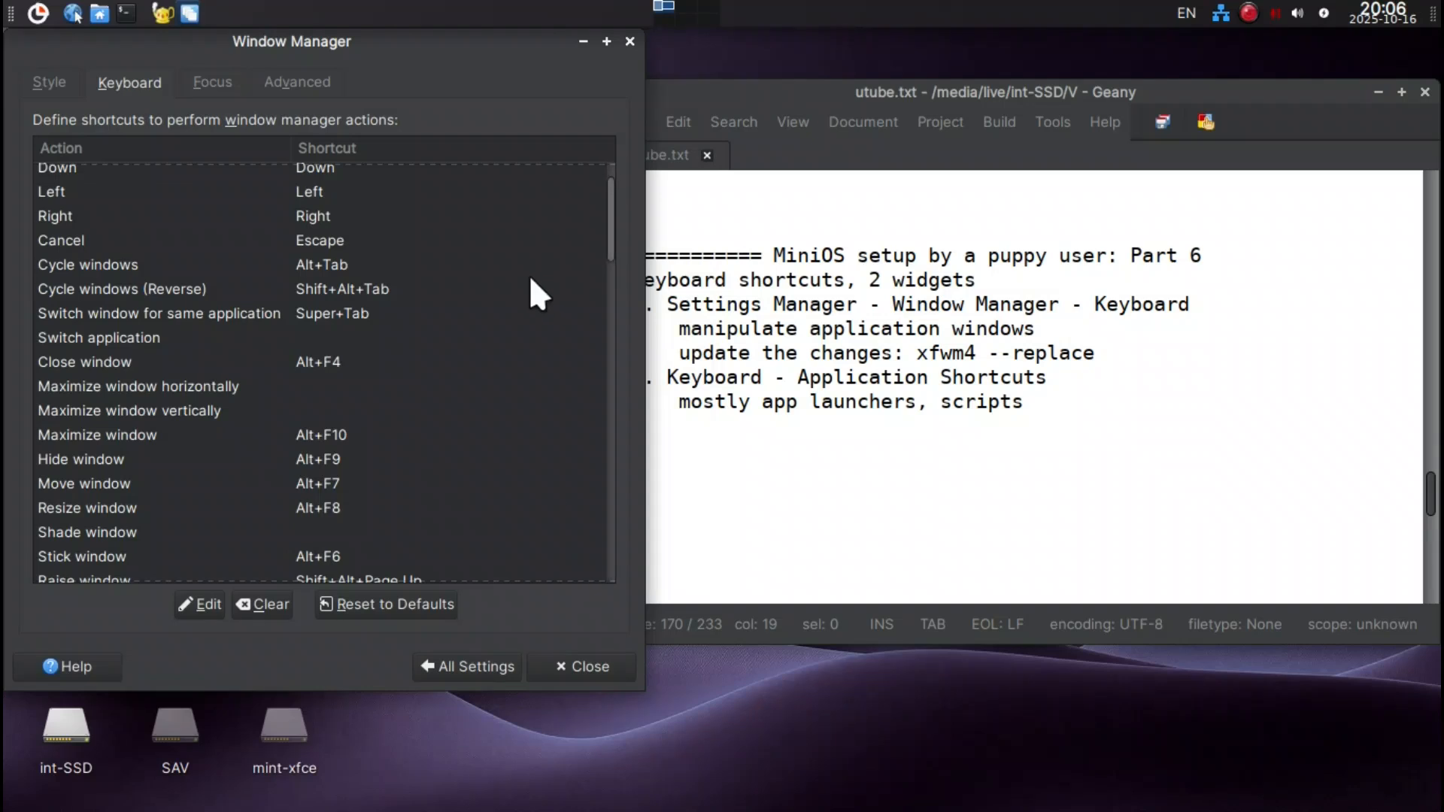
{"action": "scroll", "coordinate": [530, 277], "scroll_direction": "up", "scroll_amount": 1}
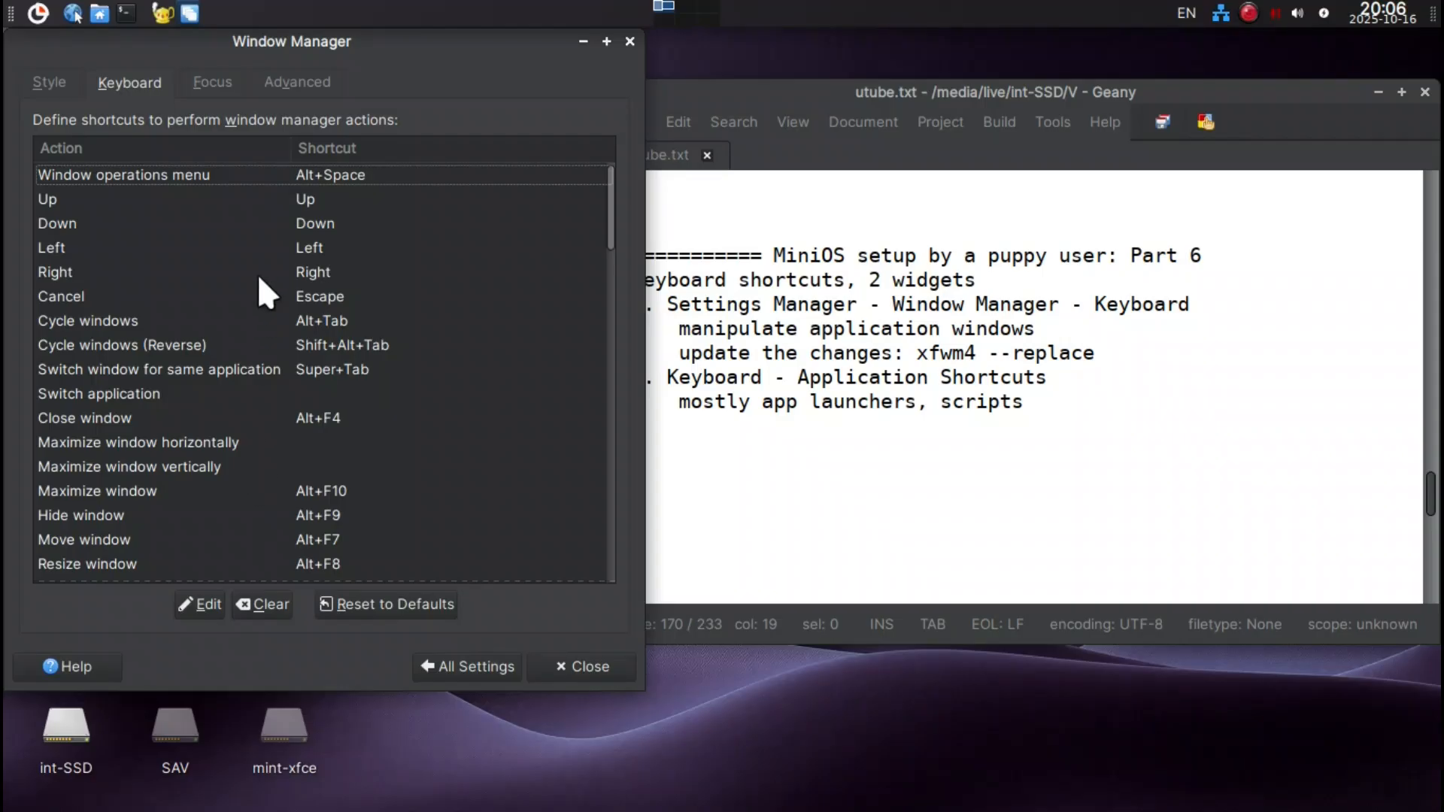
Try the Window operations menu shortcut Alt+Space, dismiss the menu, and clear that action's shortcut.
{"action": "left_click", "coordinate": [226, 174]}
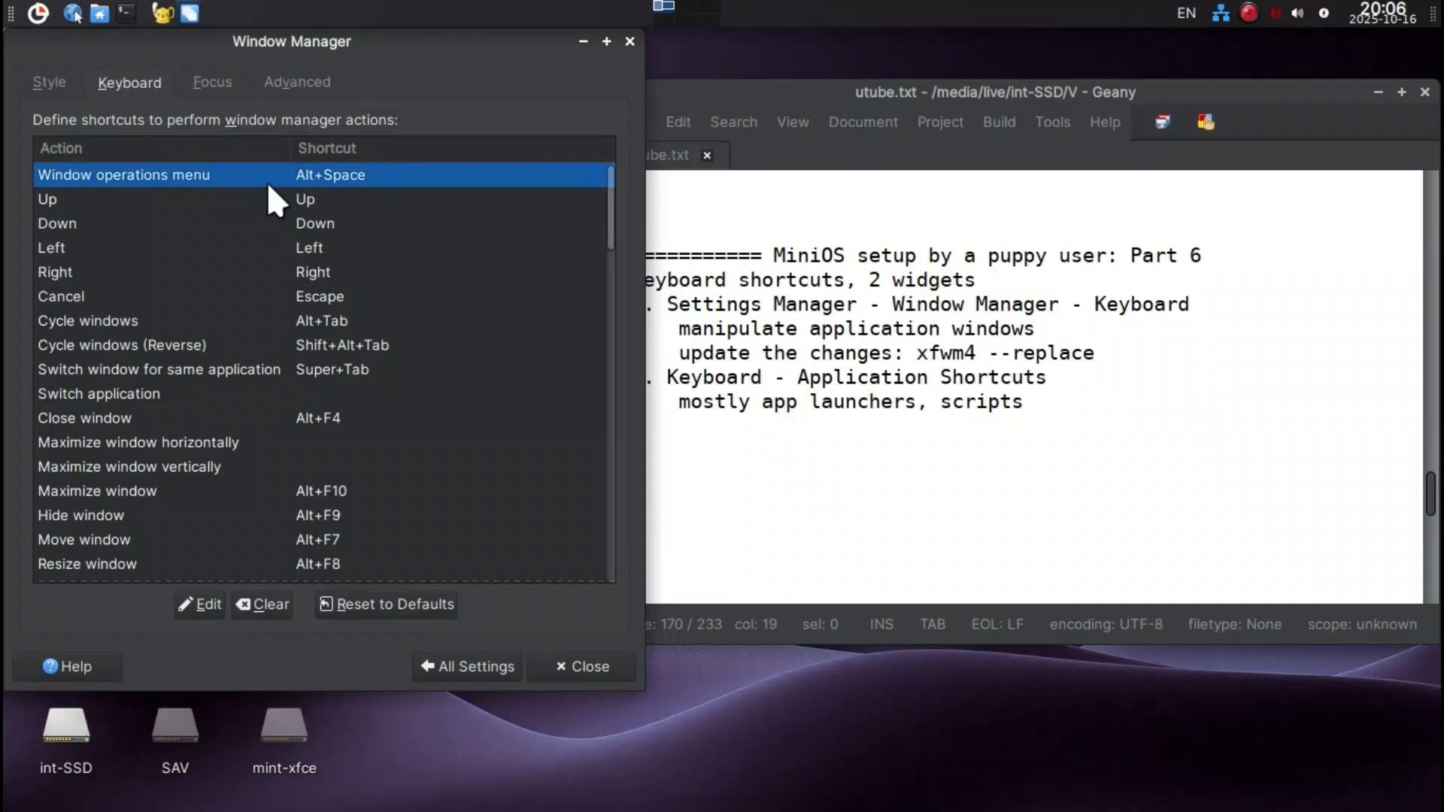
{"action": "key", "text": "alt+space"}
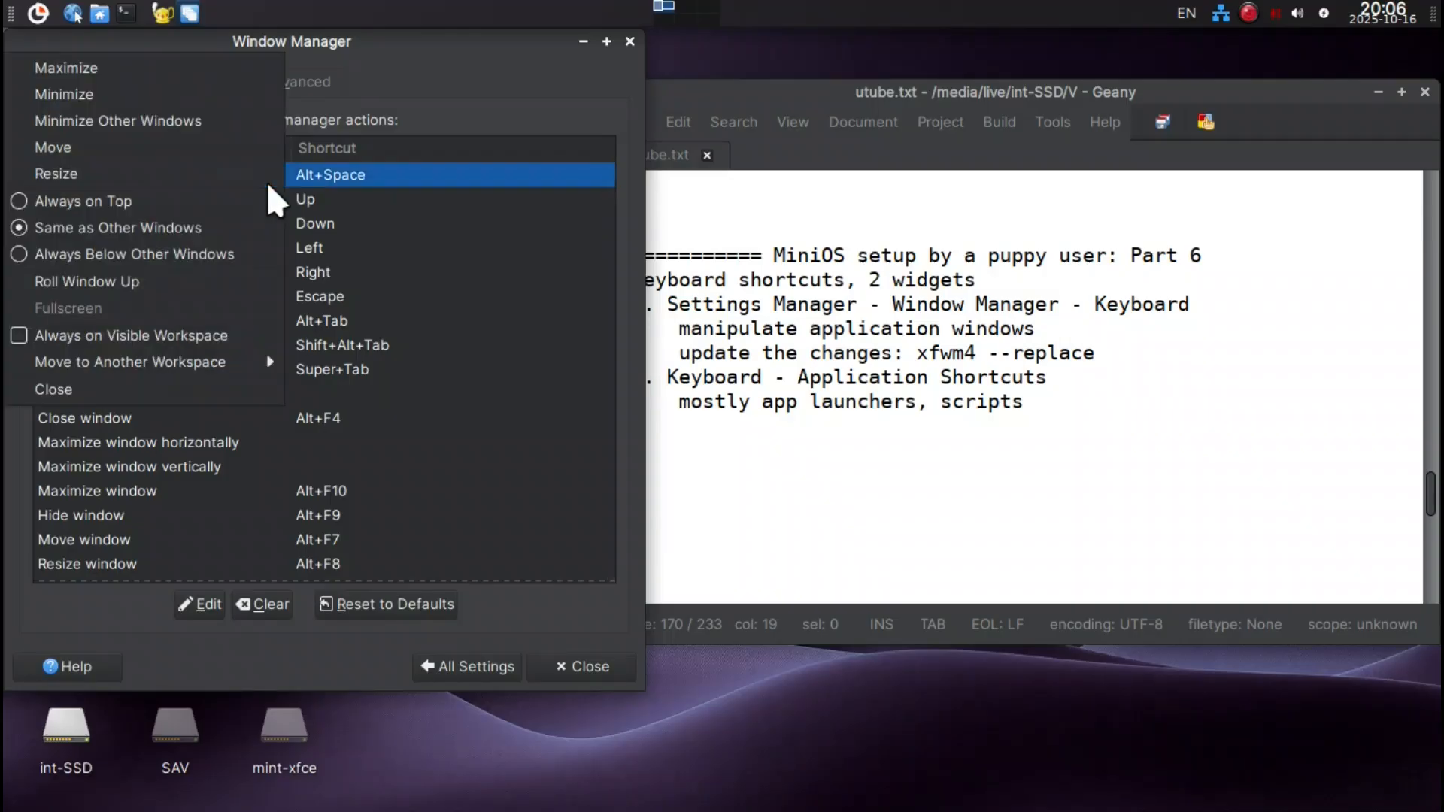
{"action": "key", "text": "Escape"}
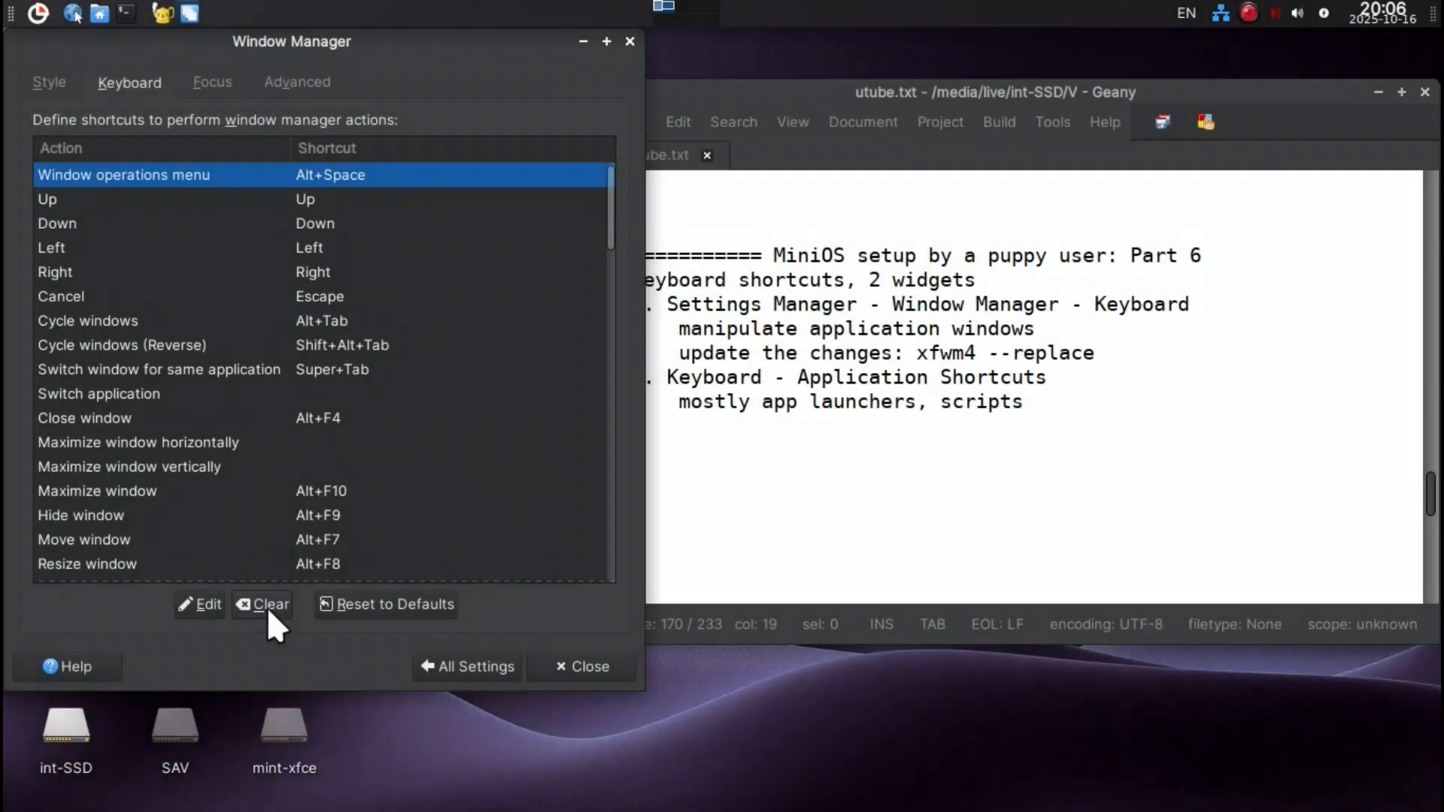
{"action": "left_click", "coordinate": [262, 606]}
Test cycling between the open windows and clear the shortcut for Switch window for same application.
{"action": "key", "text": "alt+Tab"}
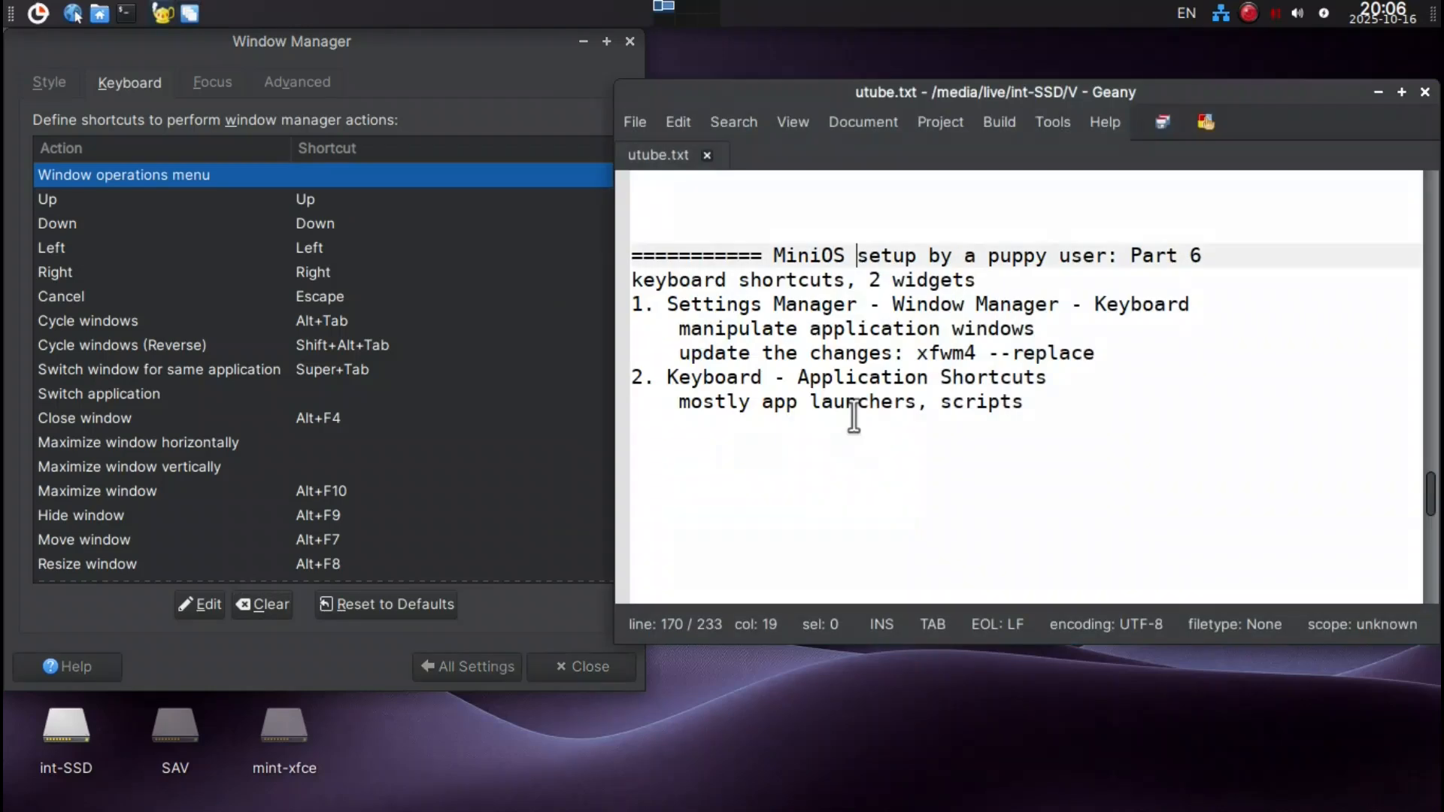
{"action": "key", "text": "alt+Tab"}
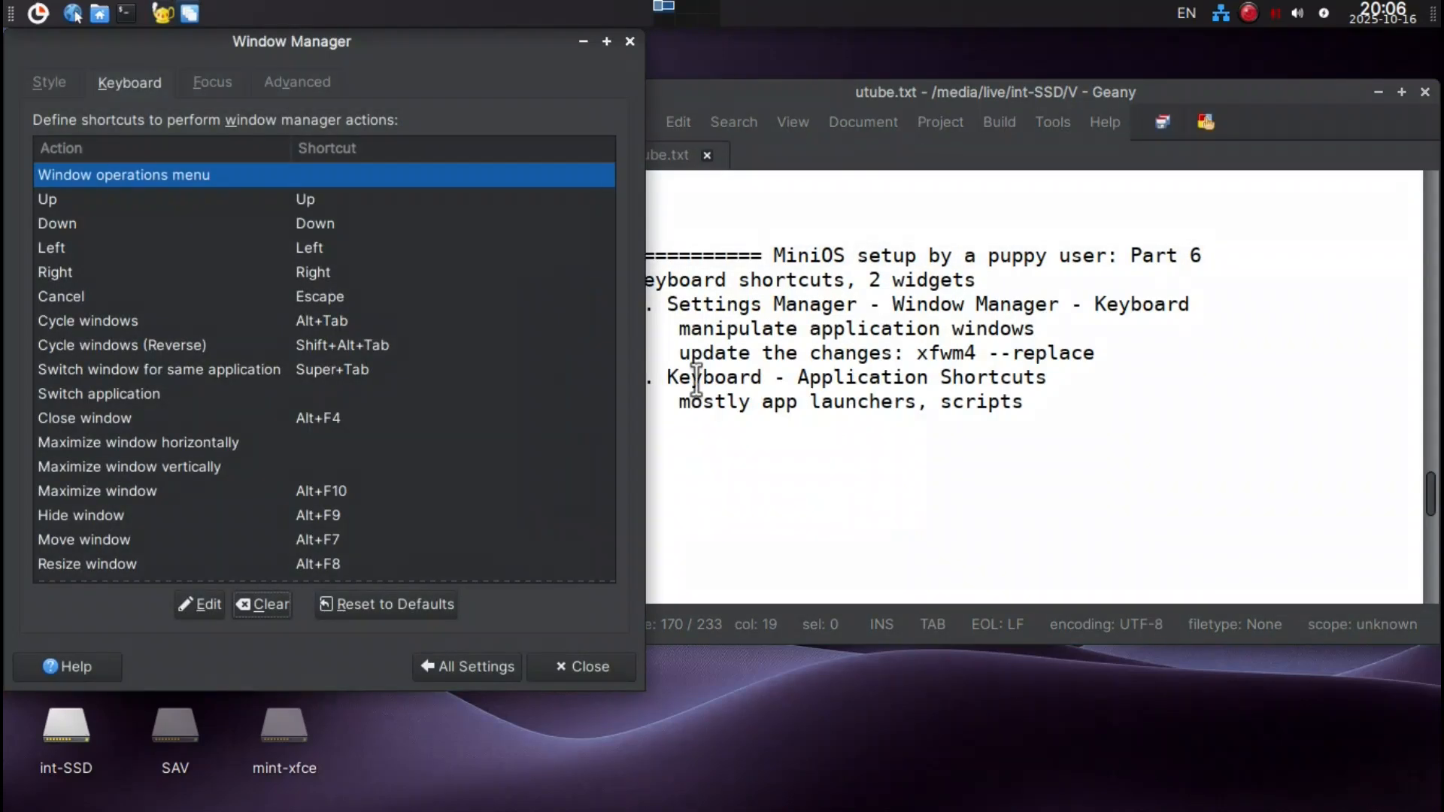
{"action": "left_click", "coordinate": [325, 369]}
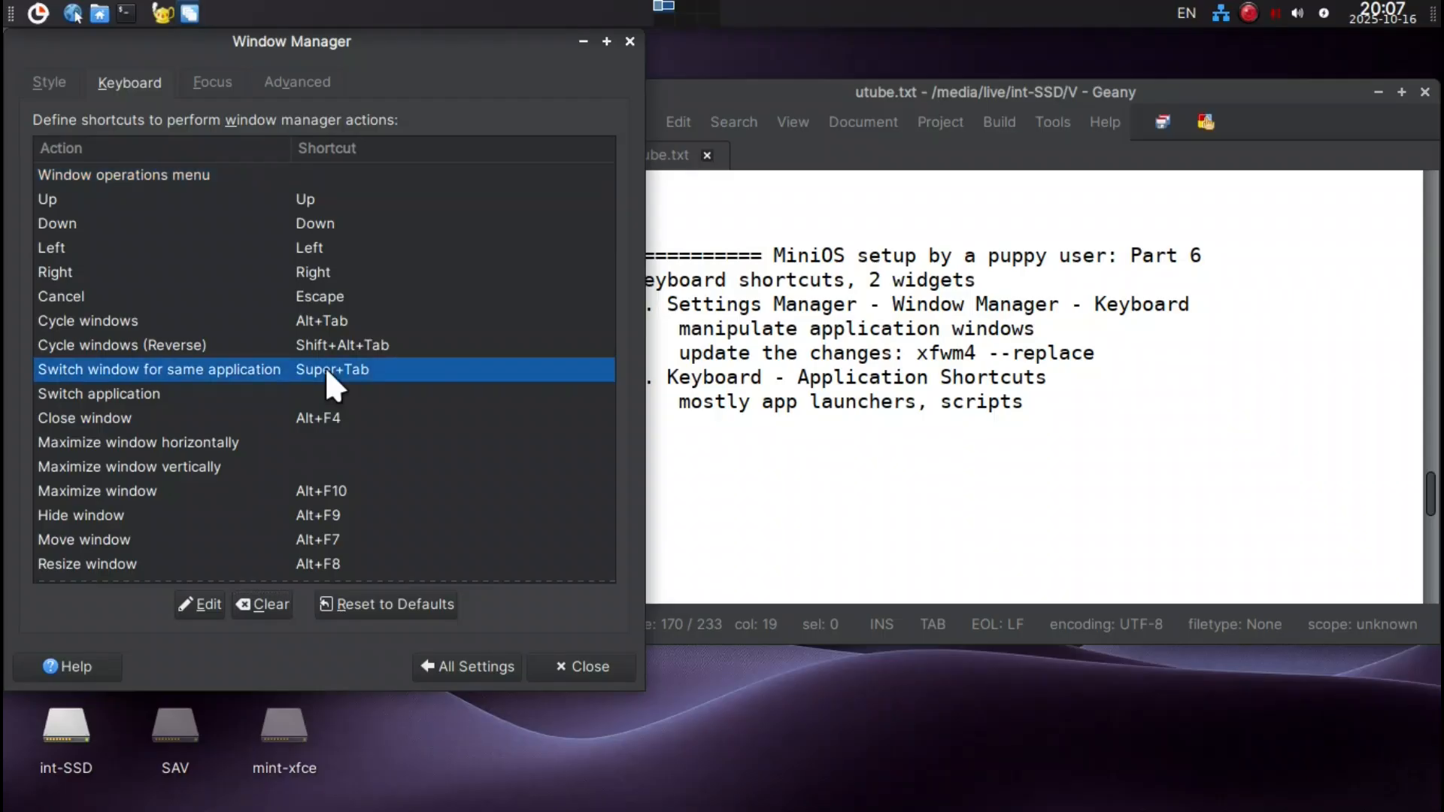
{"action": "left_click", "coordinate": [279, 601]}
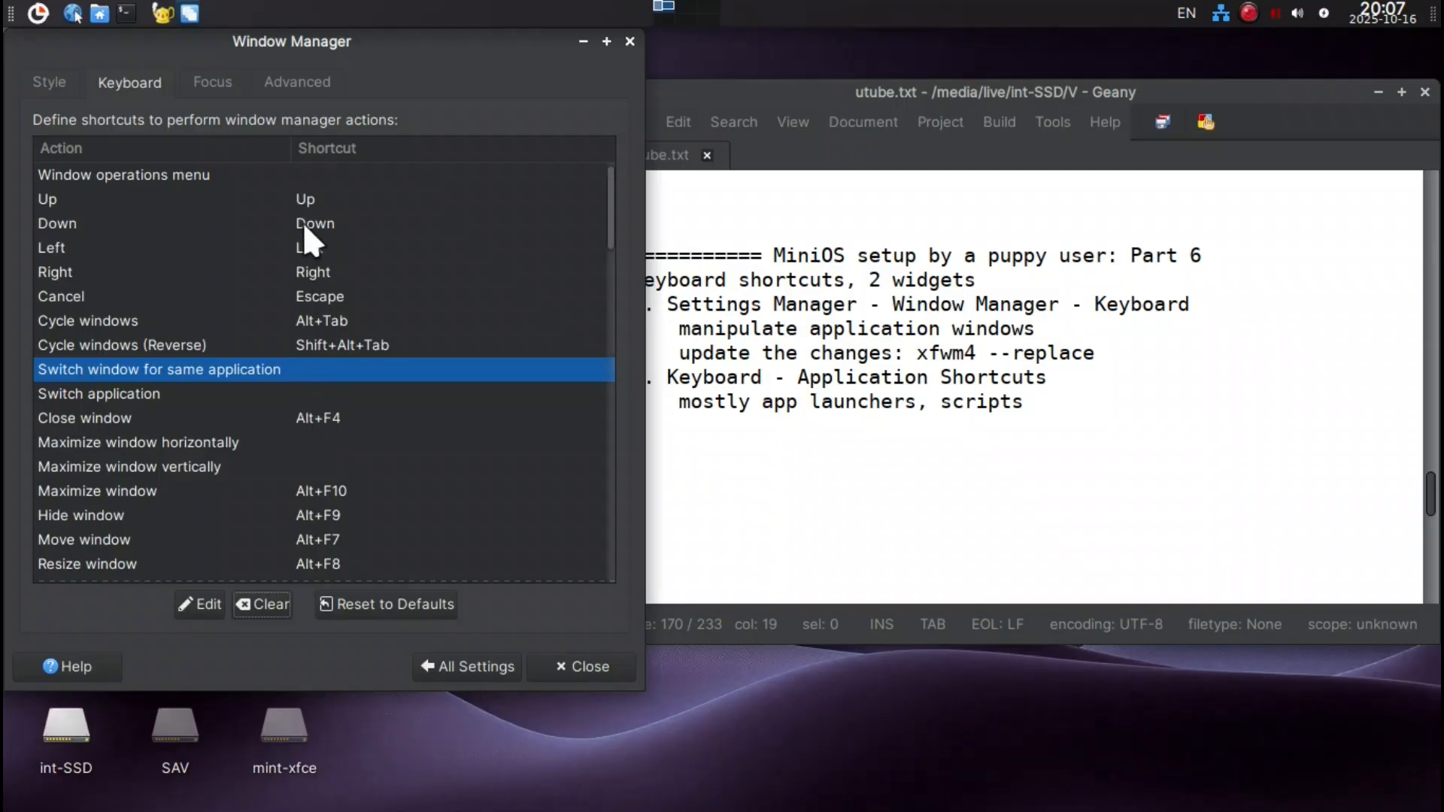
Assign F4 to the Close window action and test it by opening and closing a terminal window.
{"action": "double_click", "coordinate": [305, 417]}
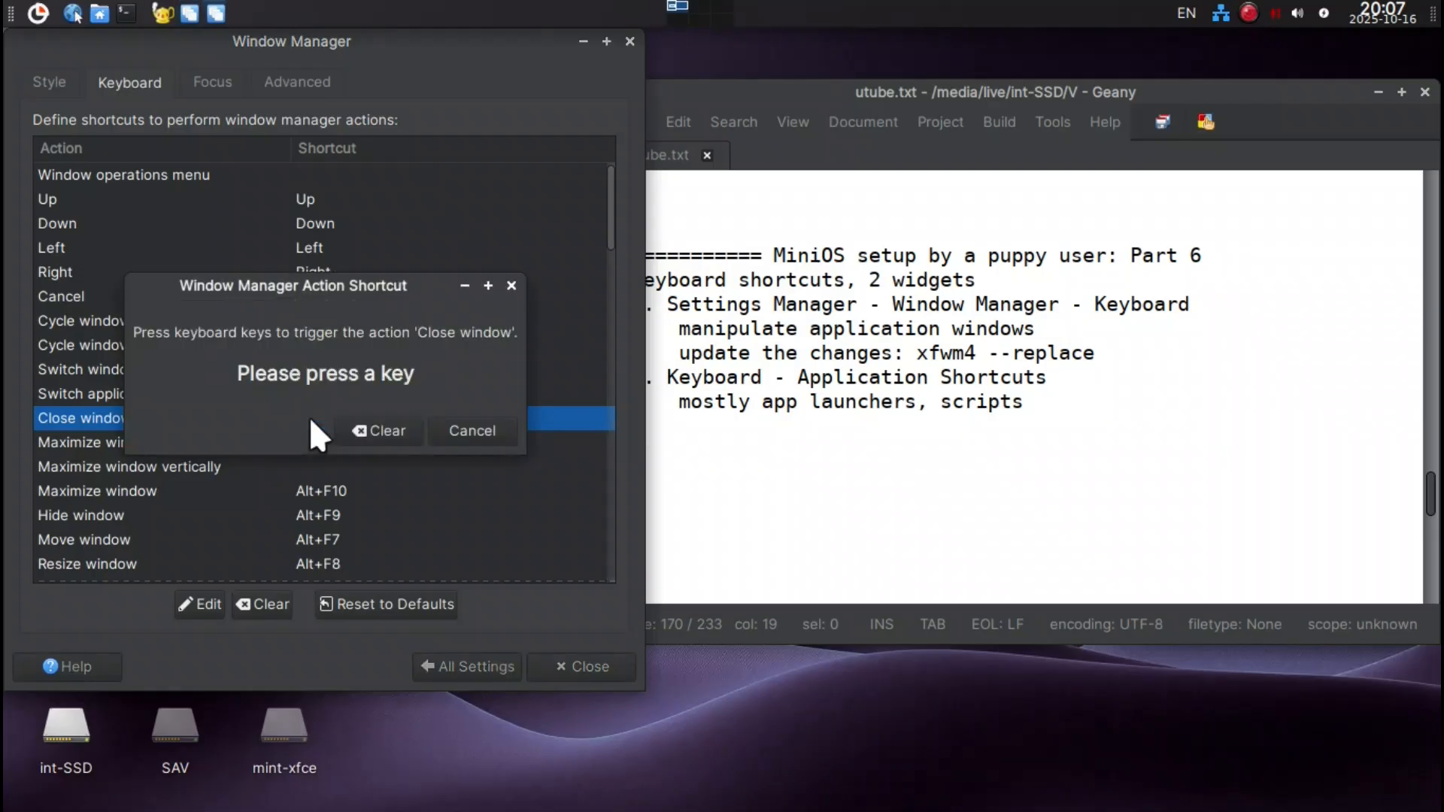
{"action": "key", "text": "F4"}
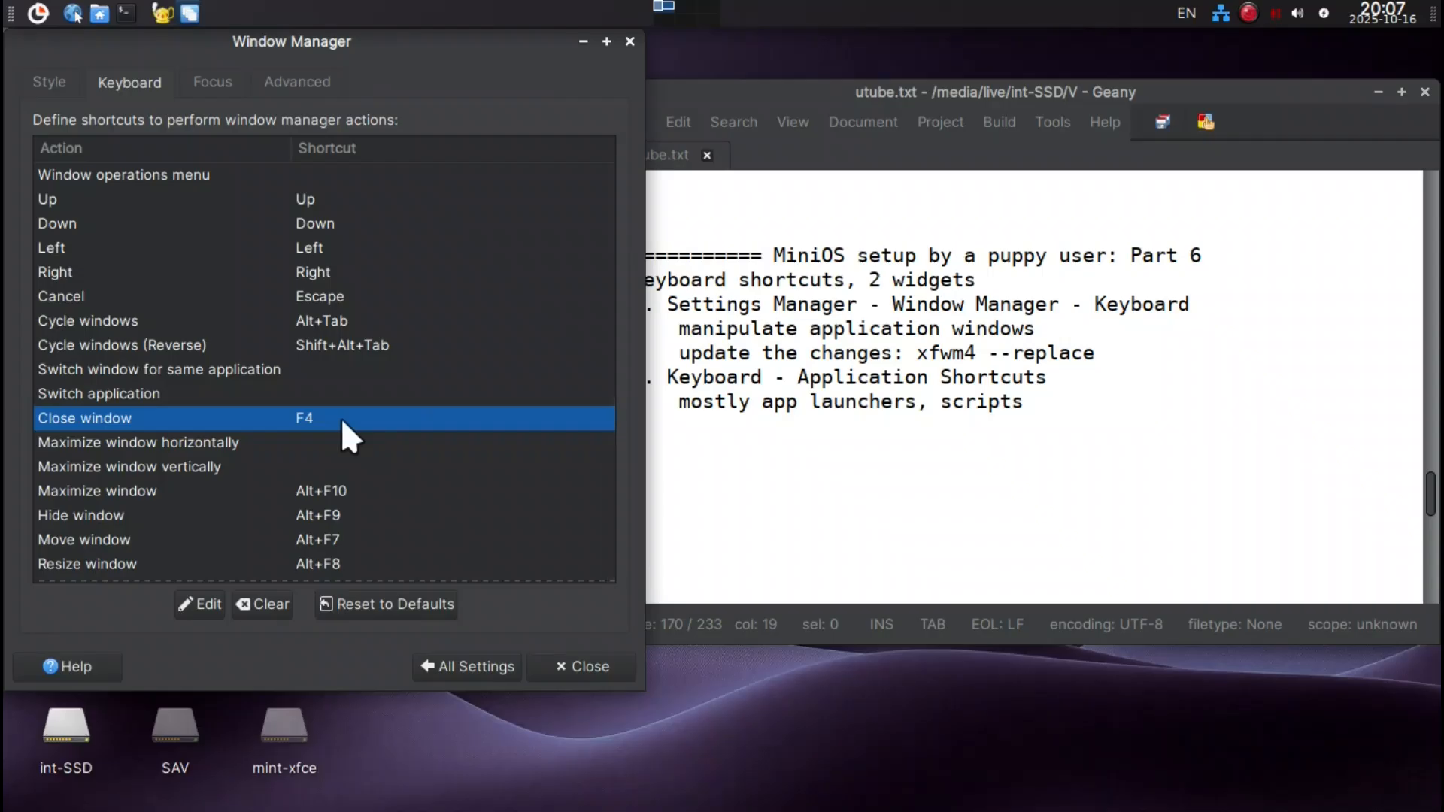
{"action": "key", "text": "ctrl+alt+t"}
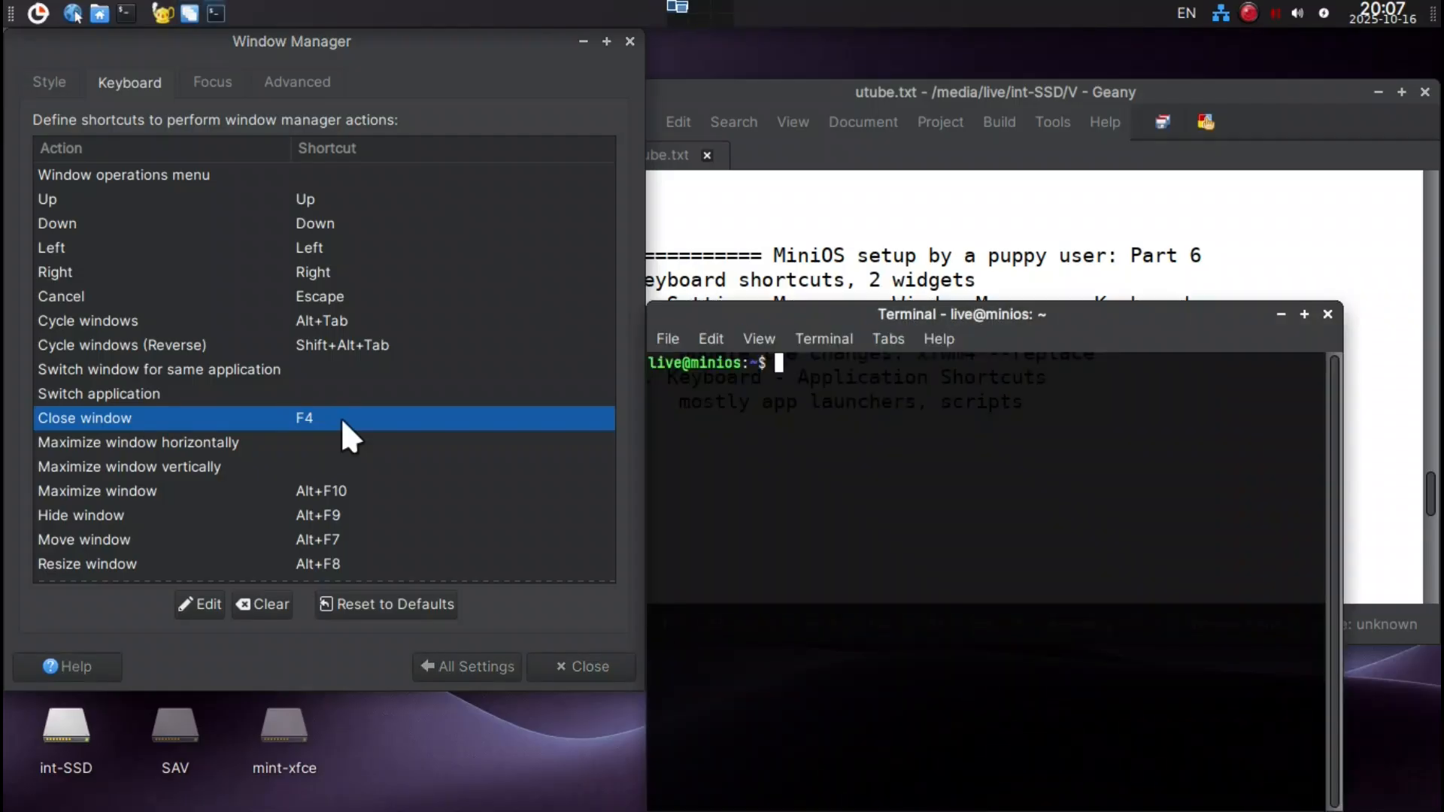
{"action": "key", "text": "F4"}
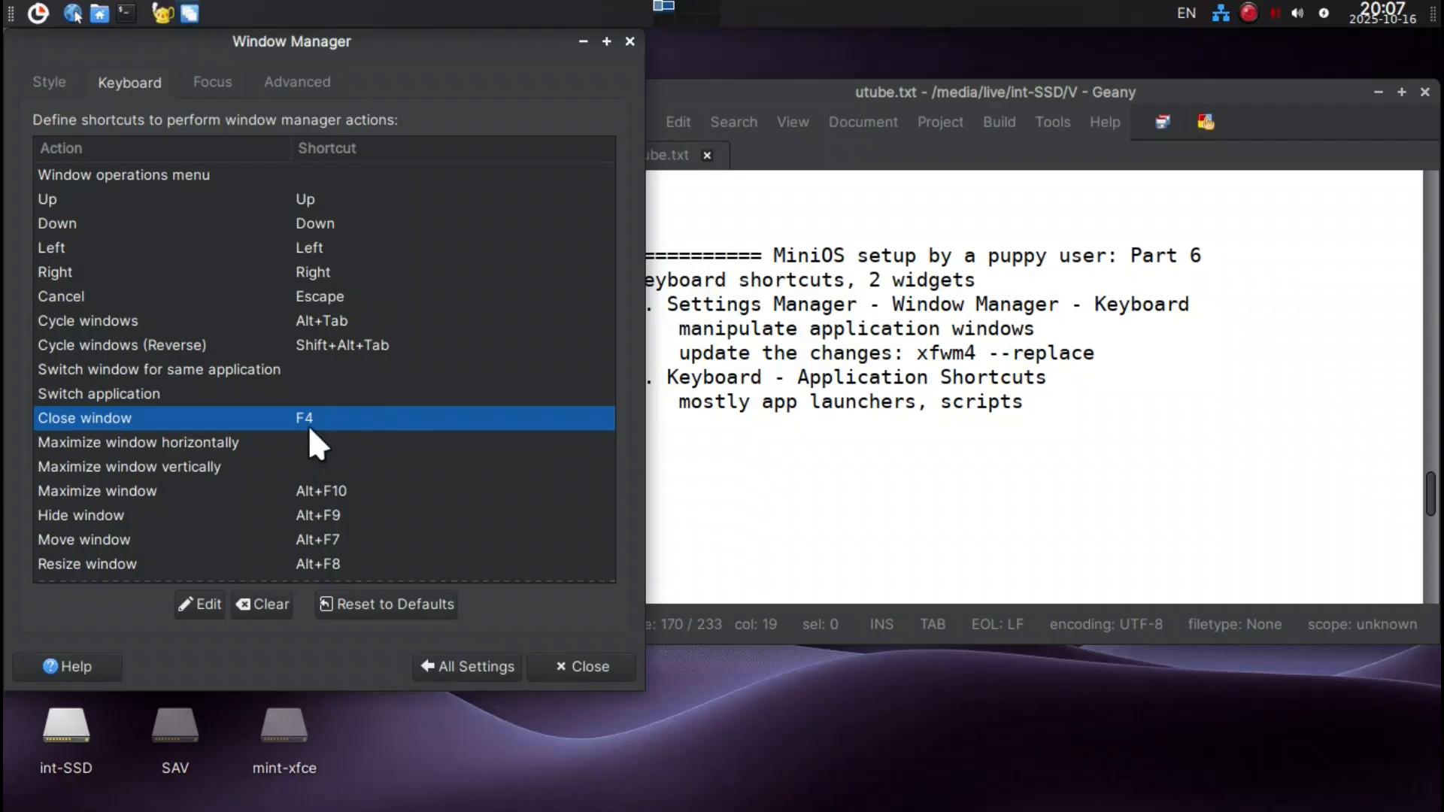
Assign Super+Up to the Maximize window action and Super+Down to the Hide window action.
{"action": "scroll", "coordinate": [305, 443], "scroll_direction": "down", "scroll_amount": 1}
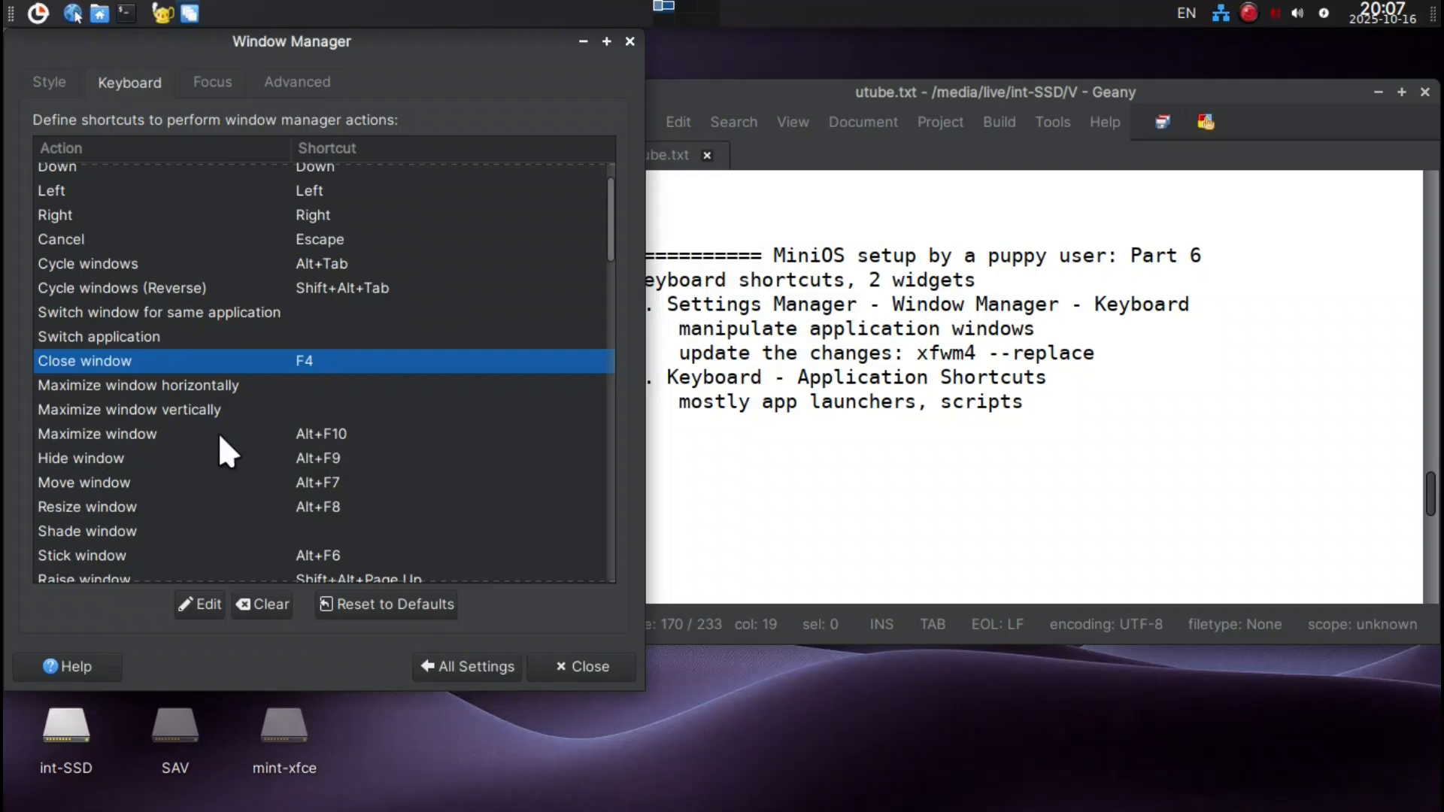
{"action": "double_click", "coordinate": [320, 430]}
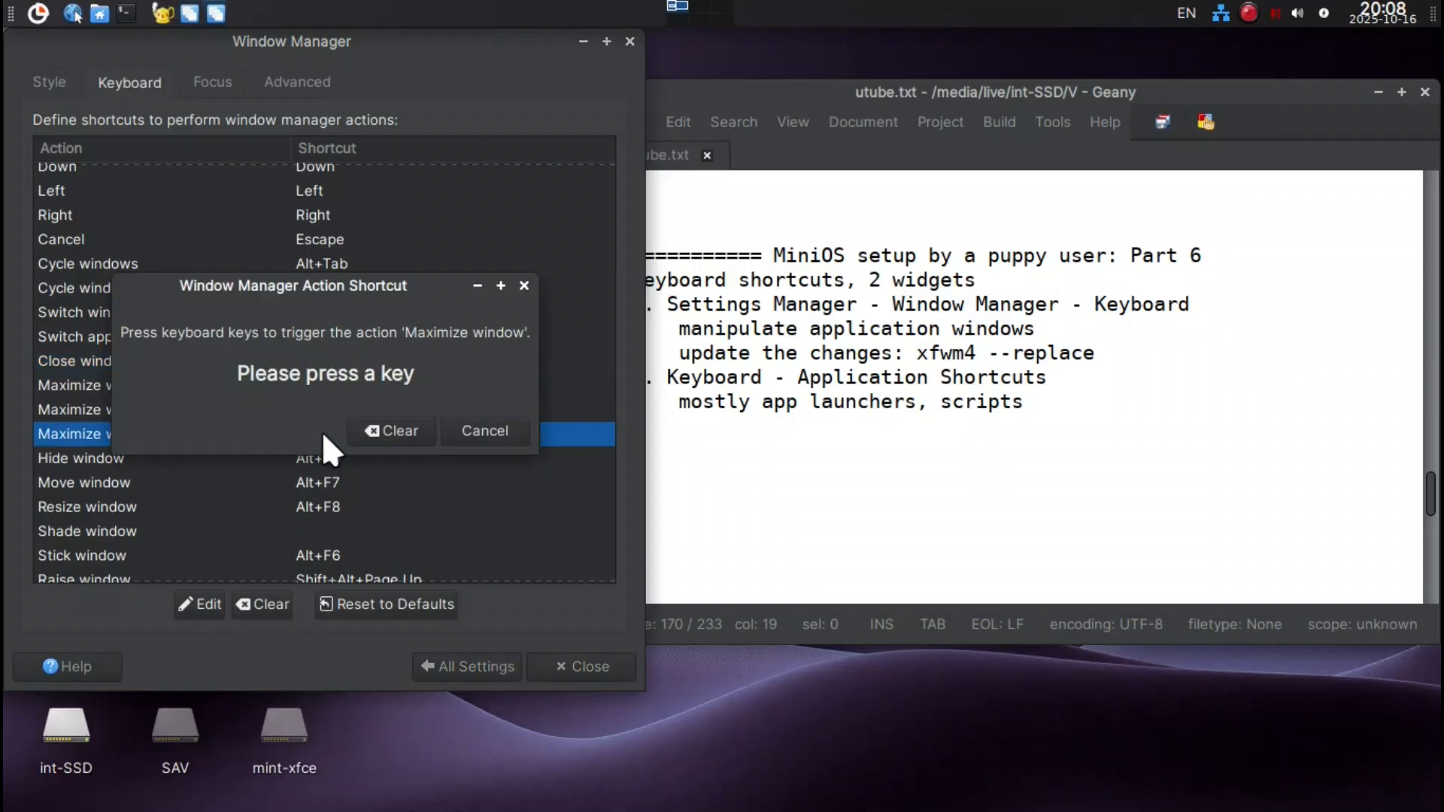
{"action": "key", "text": "super+Up"}
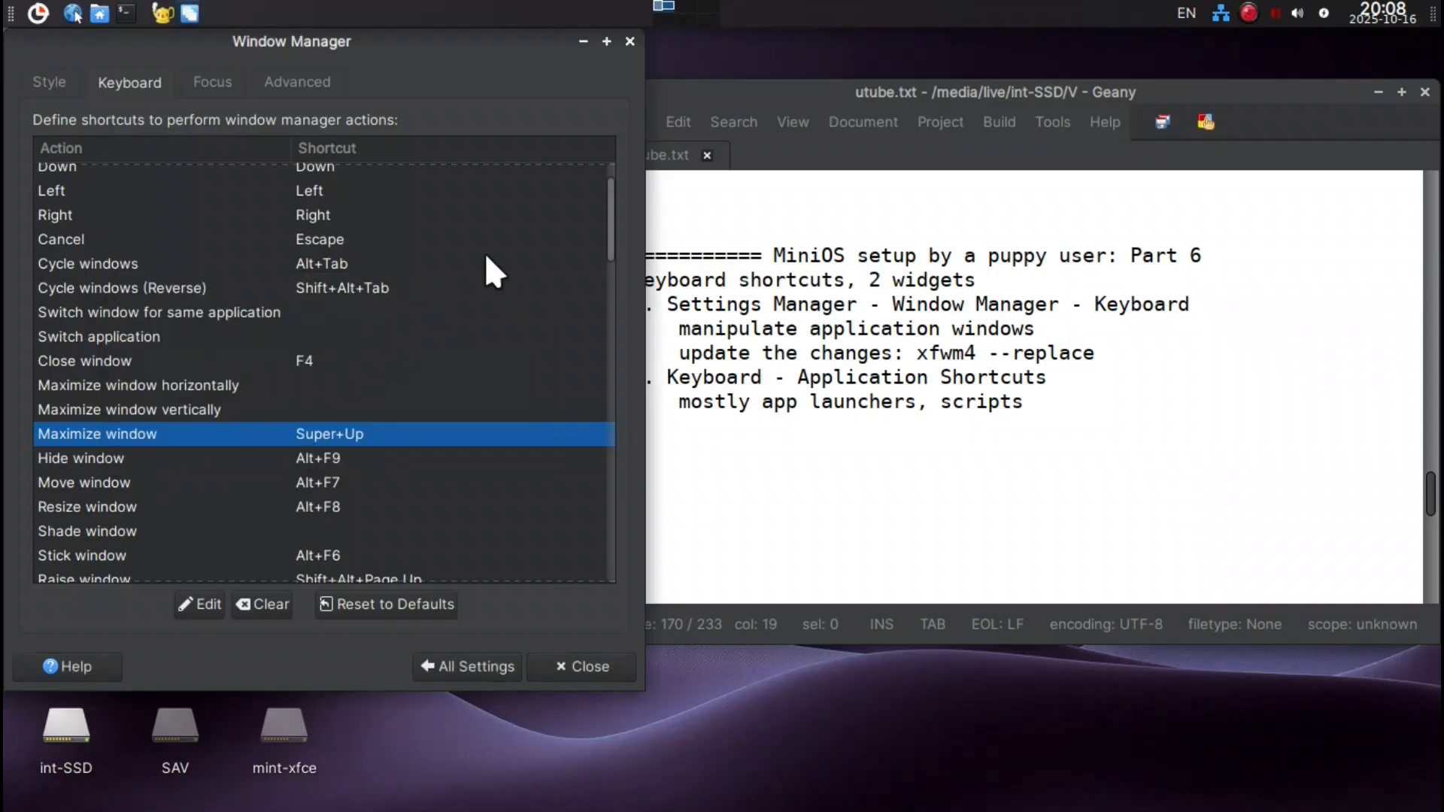
{"action": "double_click", "coordinate": [370, 456]}
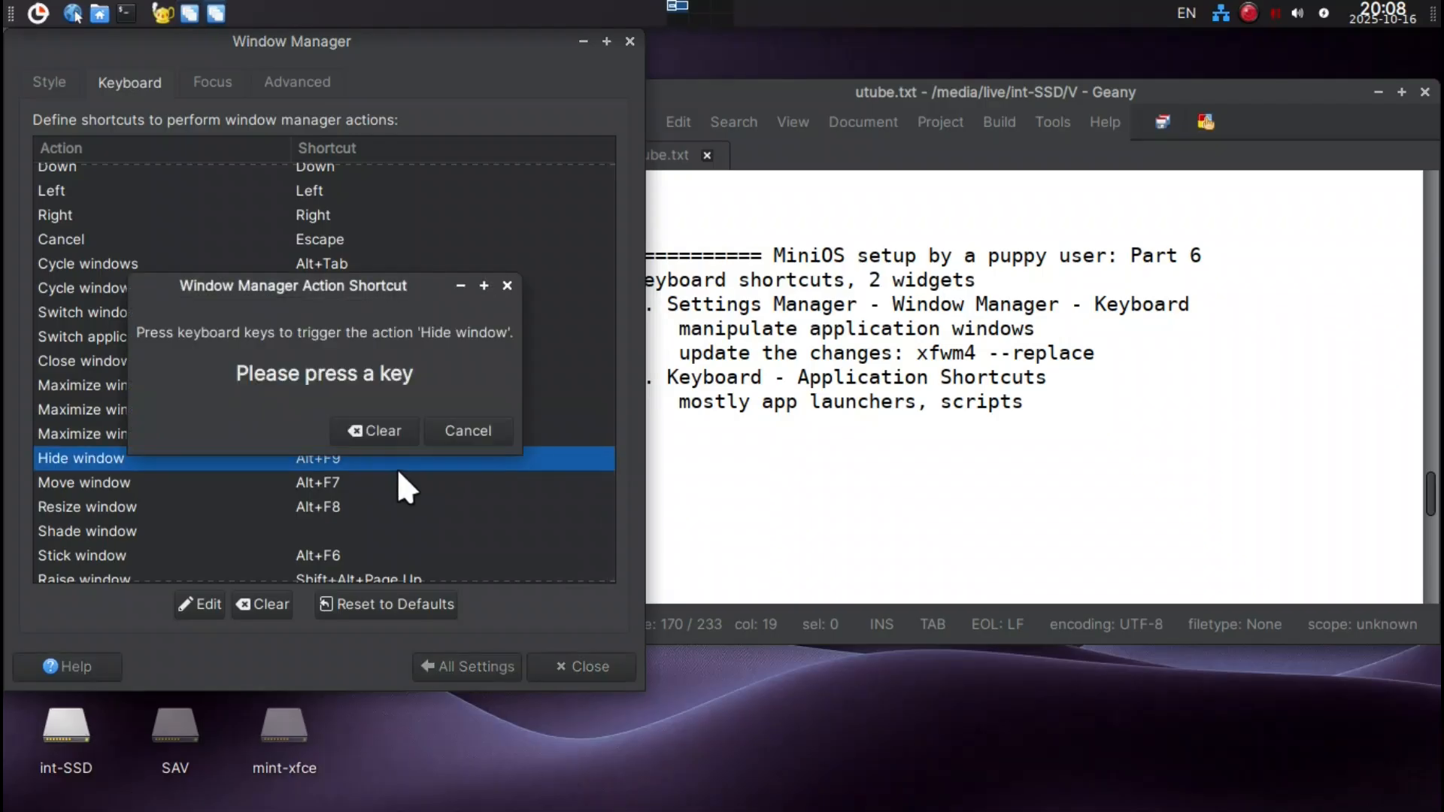
{"action": "key", "text": "super+Down"}
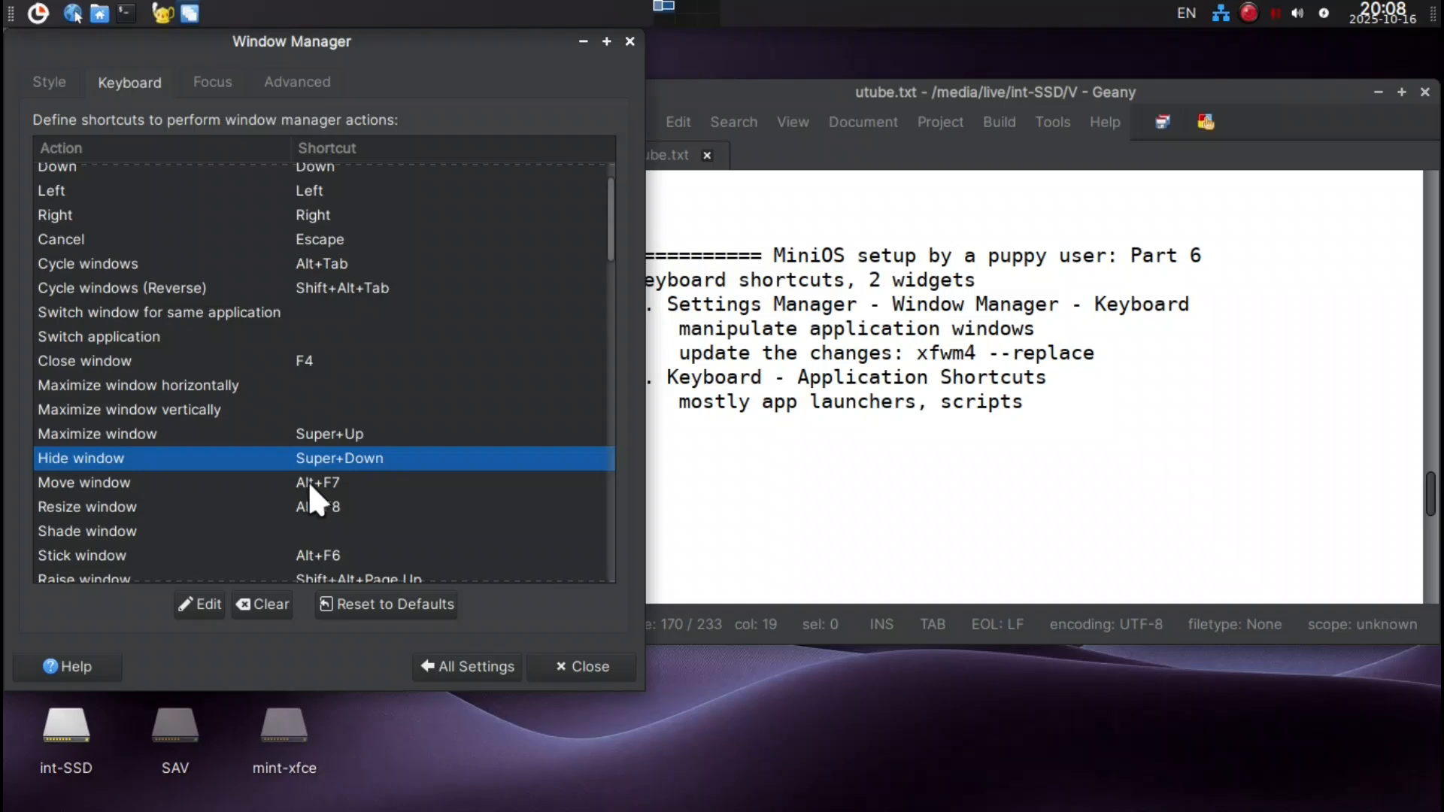
Assign Ctrl+Alt+M to the Move window action and try out the new shortcut.
{"action": "double_click", "coordinate": [309, 484]}
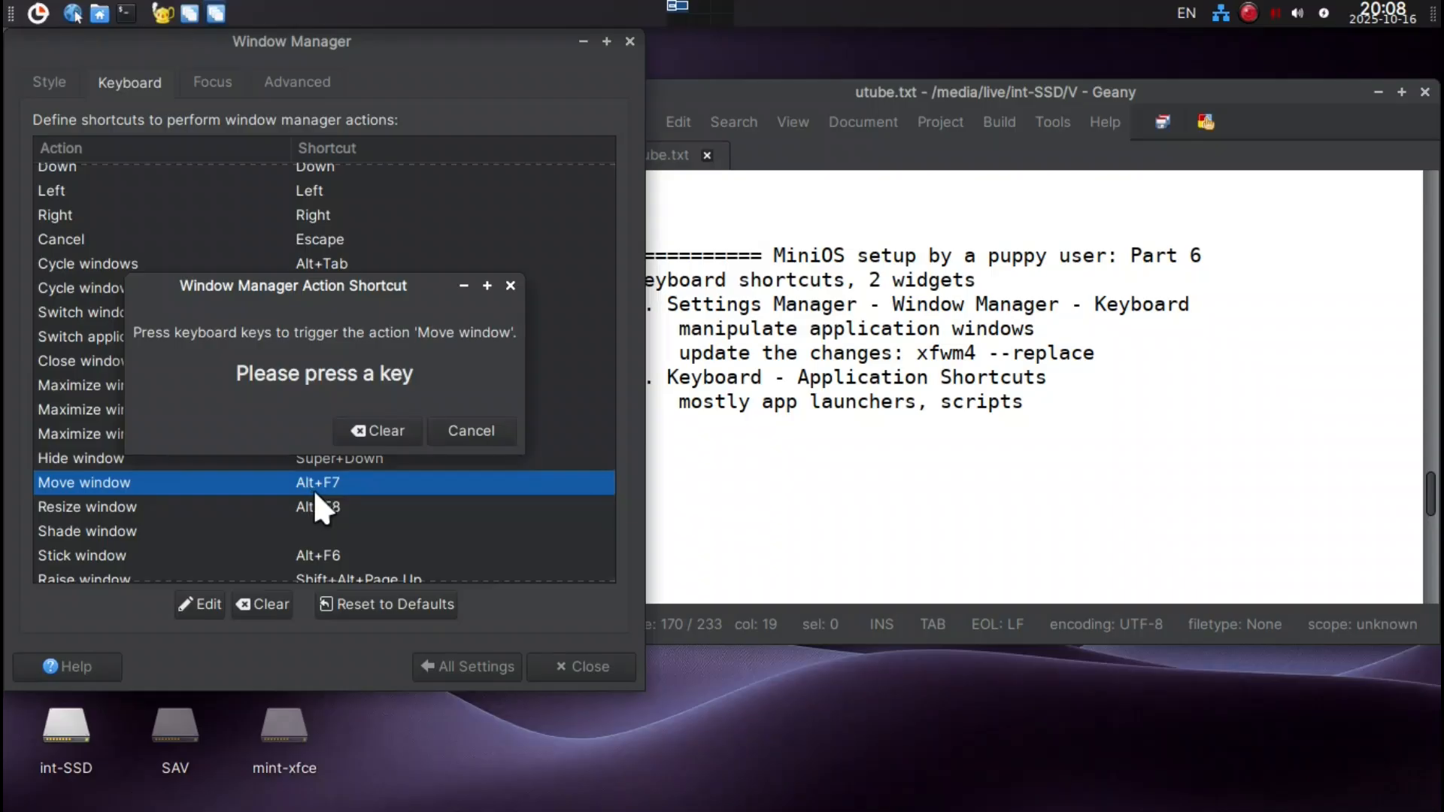
{"action": "key", "text": "ctrl+alt+m"}
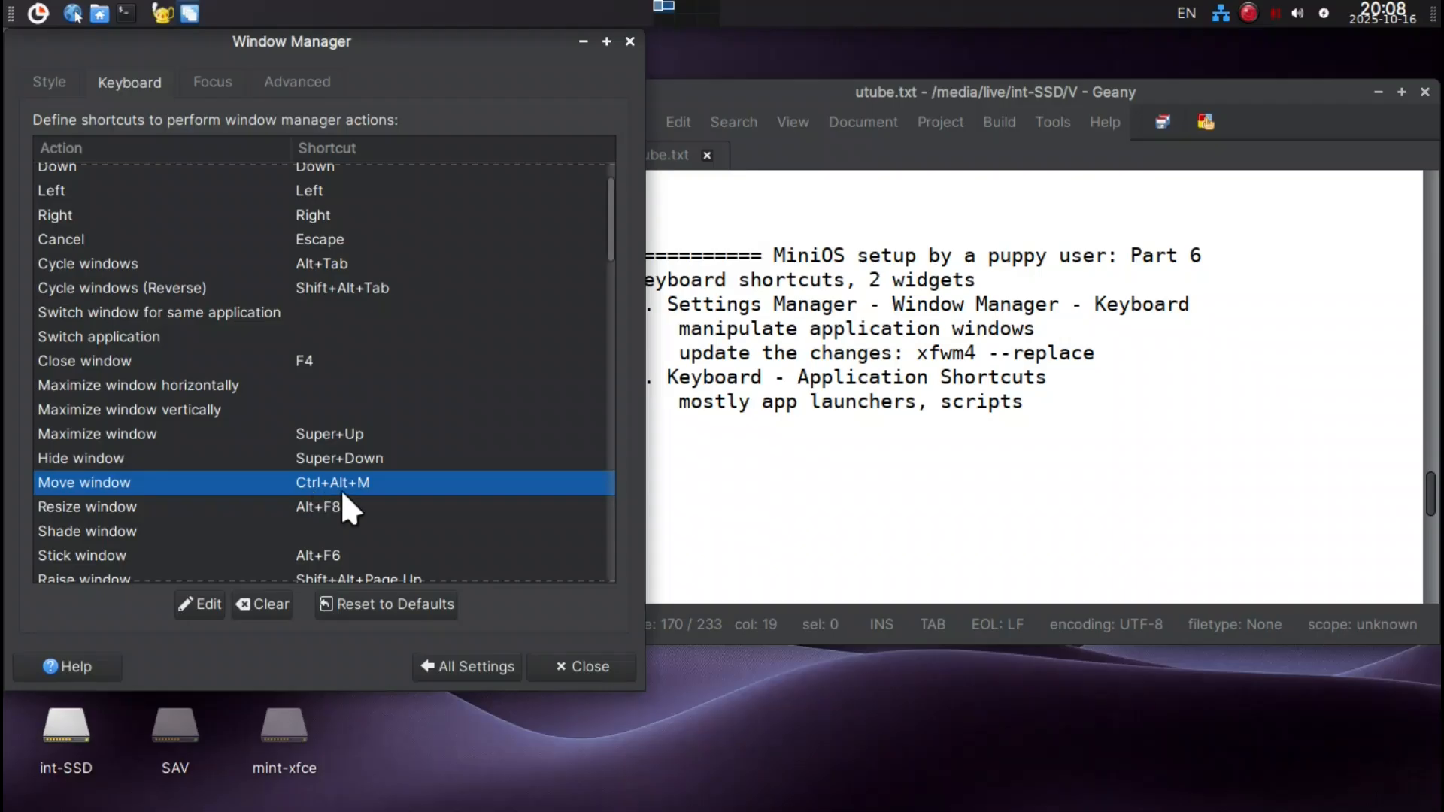
{"action": "key", "text": "ctrl+alt+m"}
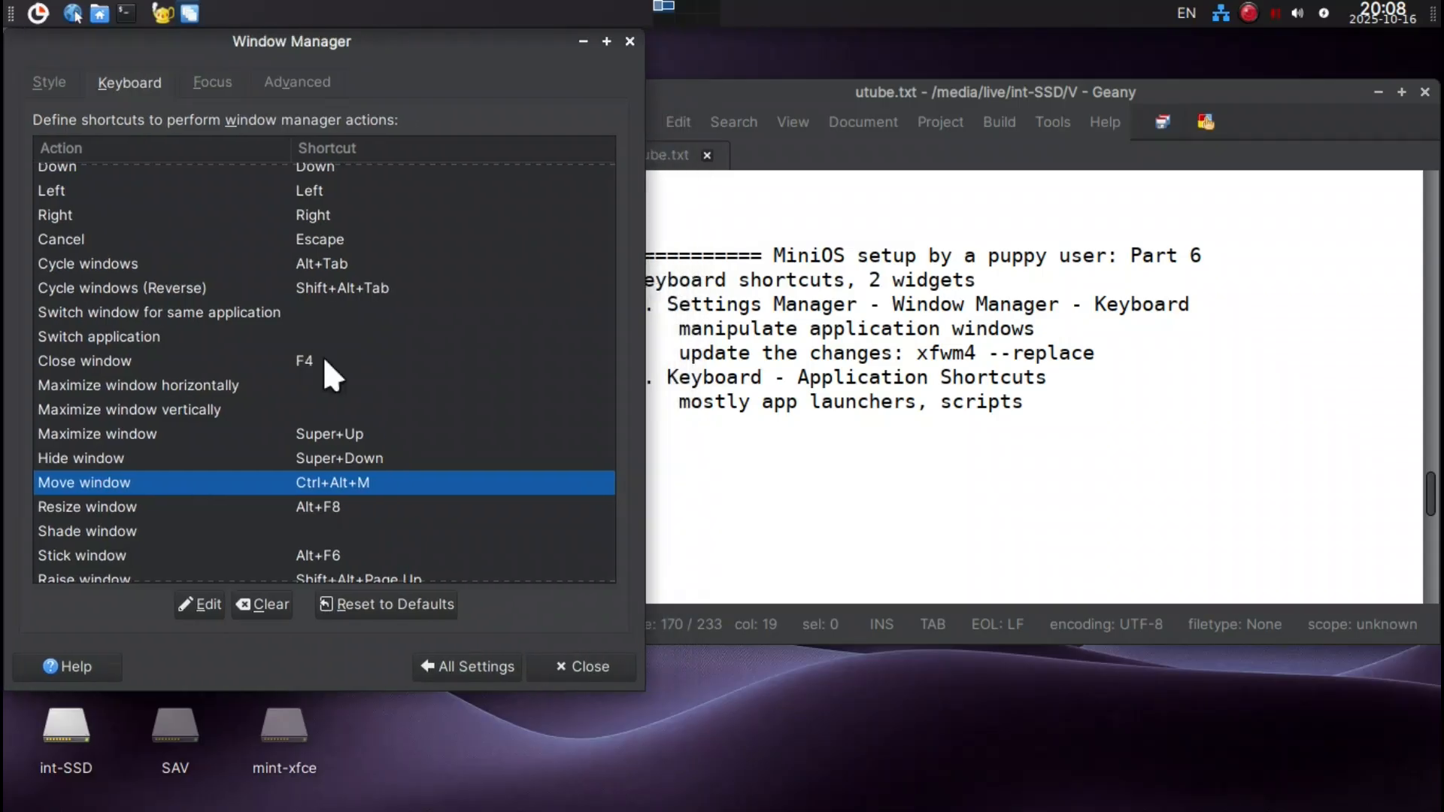
Clear the shortcuts assigned to the Stick window, Raise window and Lower window actions.
{"action": "scroll", "coordinate": [214, 517], "scroll_direction": "down", "scroll_amount": 2}
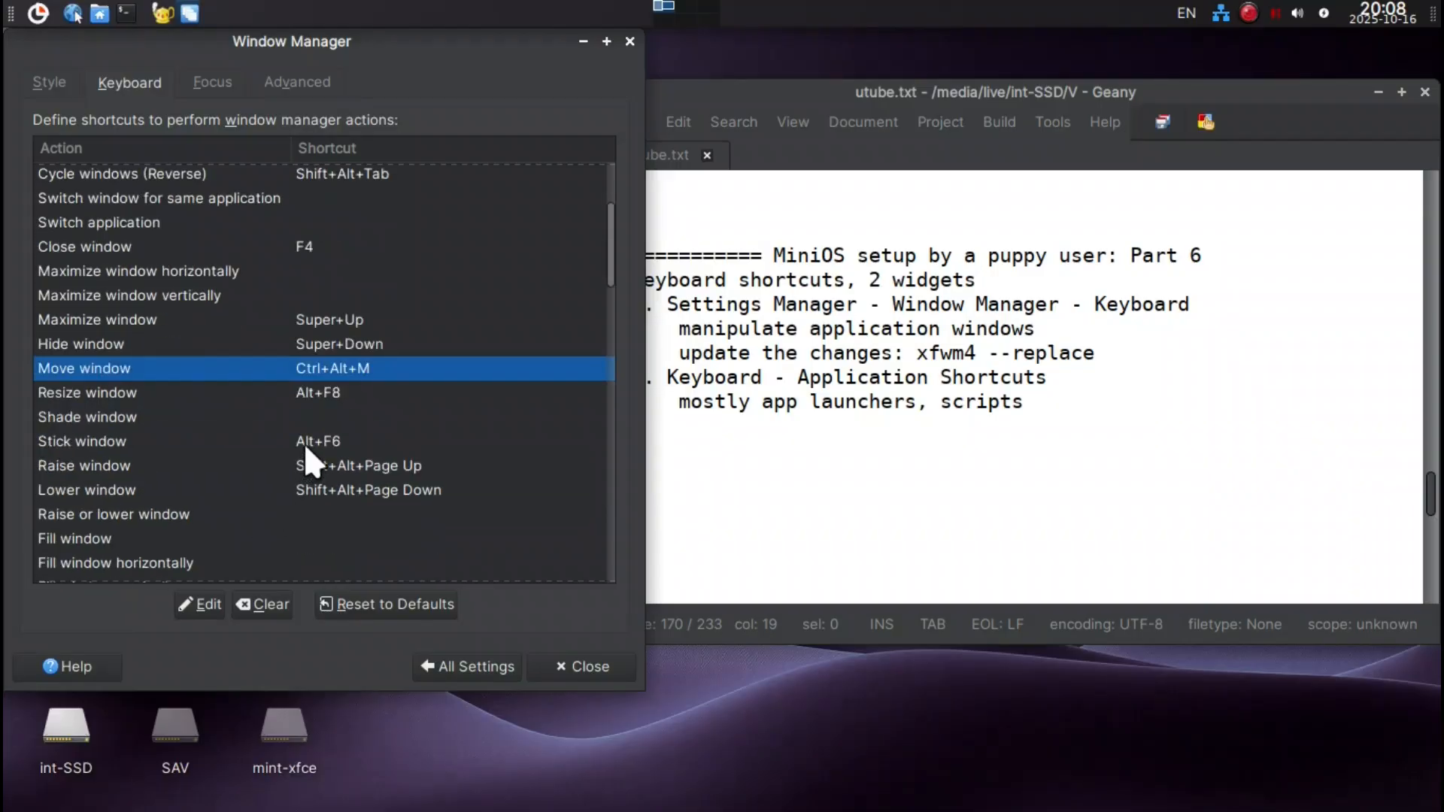
{"action": "left_click", "coordinate": [308, 445]}
{"action": "left_click", "coordinate": [269, 600]}
{"action": "left_click", "coordinate": [327, 471]}
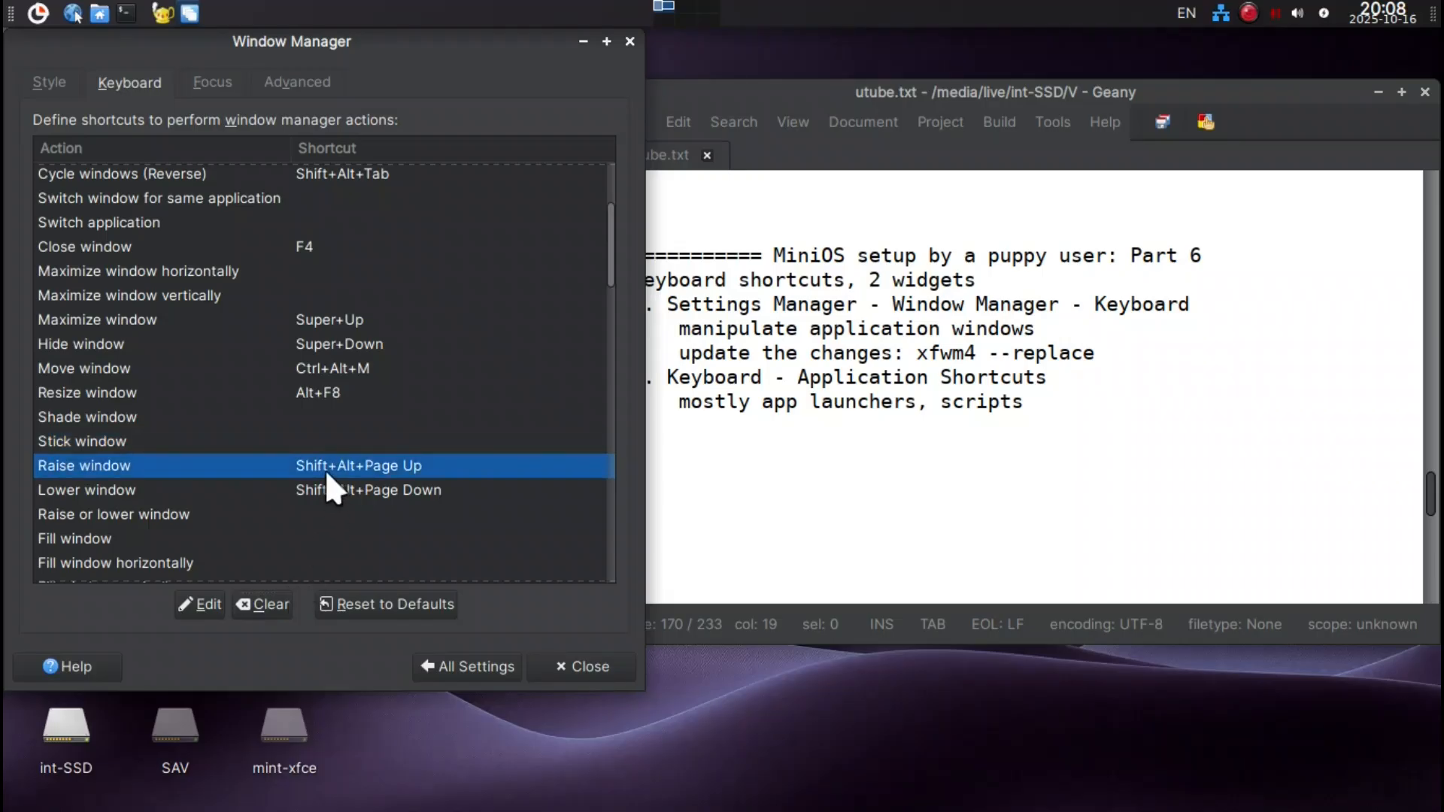
{"action": "left_click", "coordinate": [280, 602]}
{"action": "left_click", "coordinate": [312, 493]}
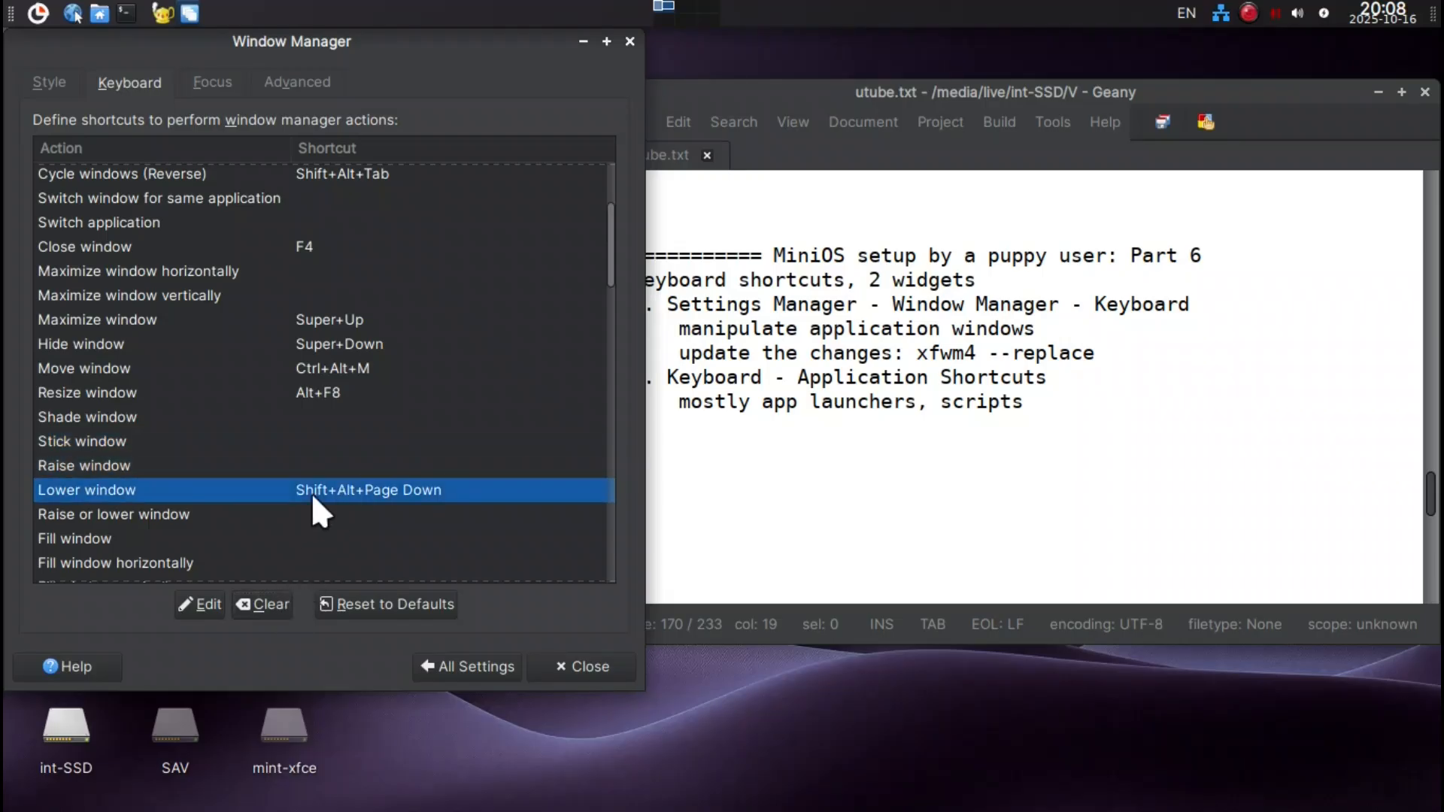
{"action": "left_click", "coordinate": [254, 602]}
Clear the shortcuts assigned to the Toggle above and Toggle fullscreen actions.
{"action": "scroll", "coordinate": [314, 491], "scroll_direction": "down", "scroll_amount": 3}
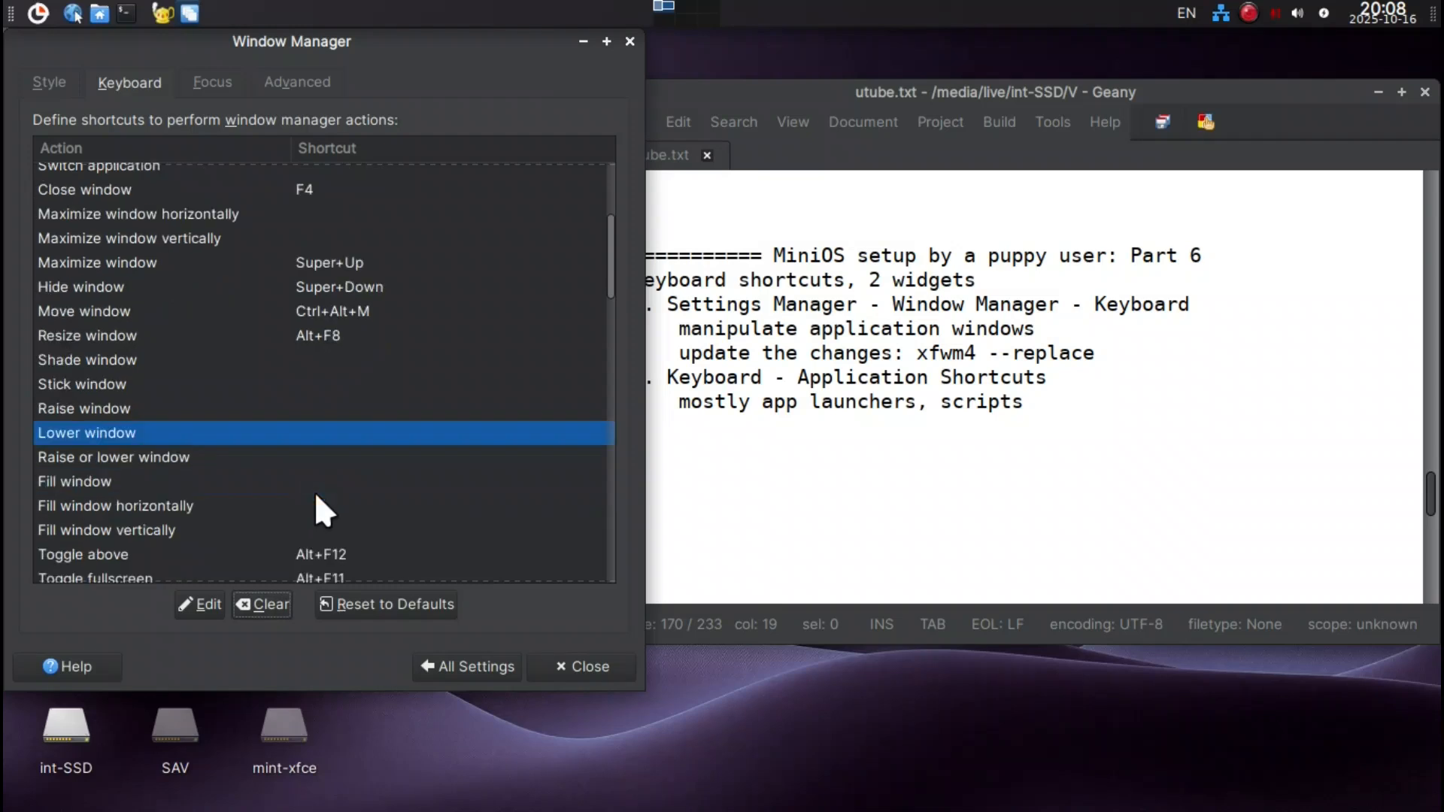
{"action": "left_click", "coordinate": [323, 498]}
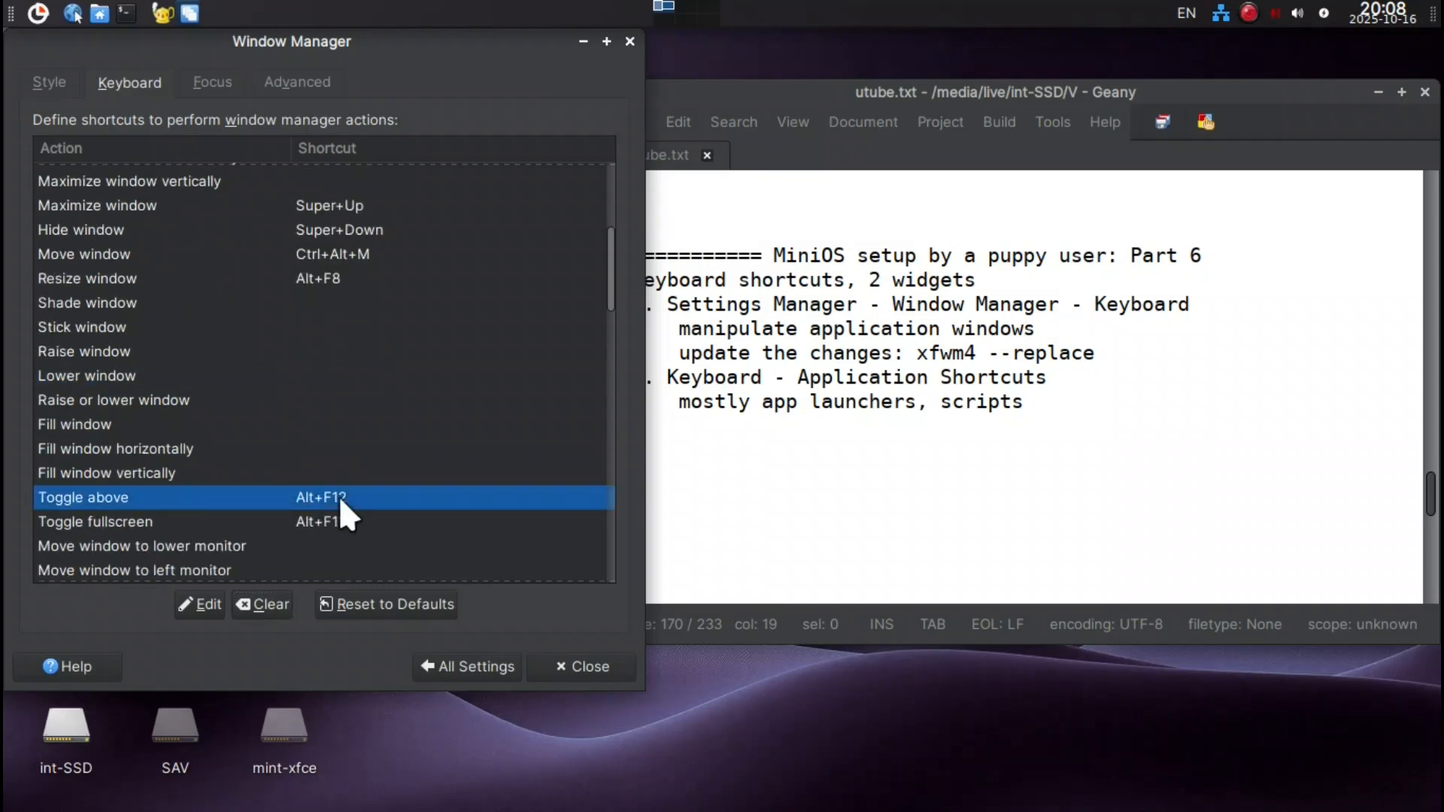
{"action": "left_click", "coordinate": [265, 594]}
{"action": "left_click", "coordinate": [300, 520]}
{"action": "left_click", "coordinate": [267, 597]}
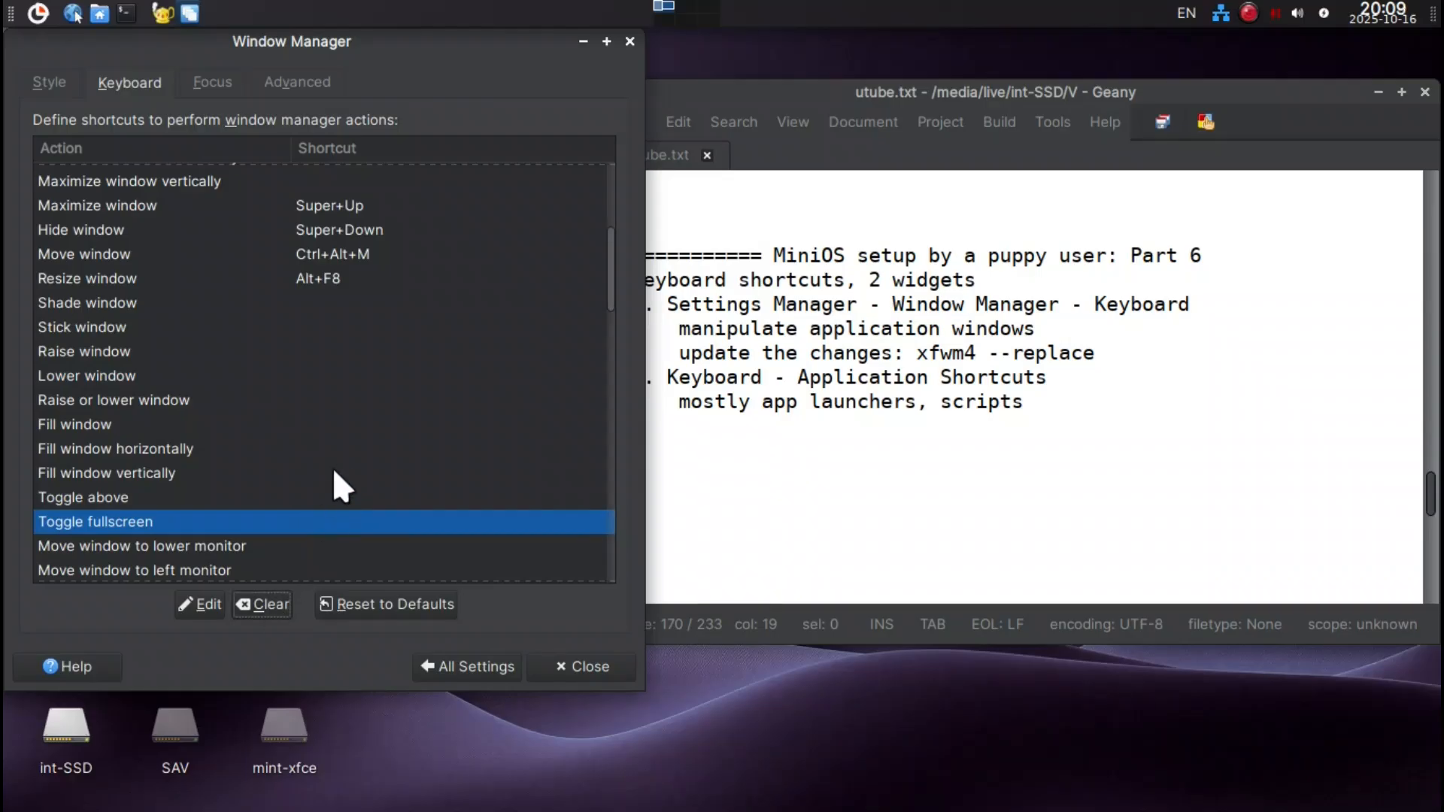
Assign Shift+Super+Down to the Move window to bottom workspace action and Shift+Super+Up to Move window to upper workspace.
{"action": "scroll", "coordinate": [340, 457], "scroll_direction": "down", "scroll_amount": 3}
{"action": "scroll", "coordinate": [340, 457], "scroll_direction": "down", "scroll_amount": 5}
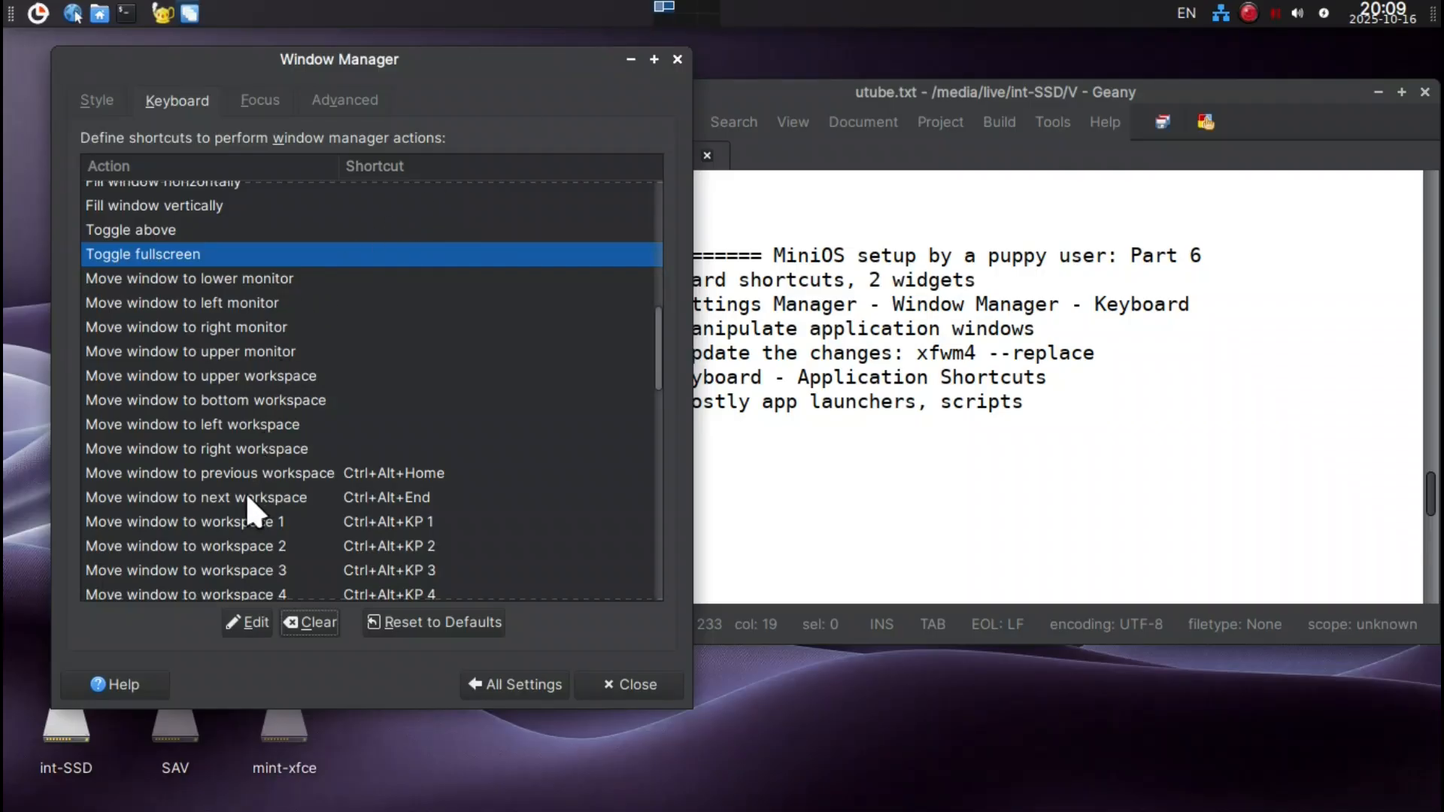
{"action": "left_click", "coordinate": [209, 400]}
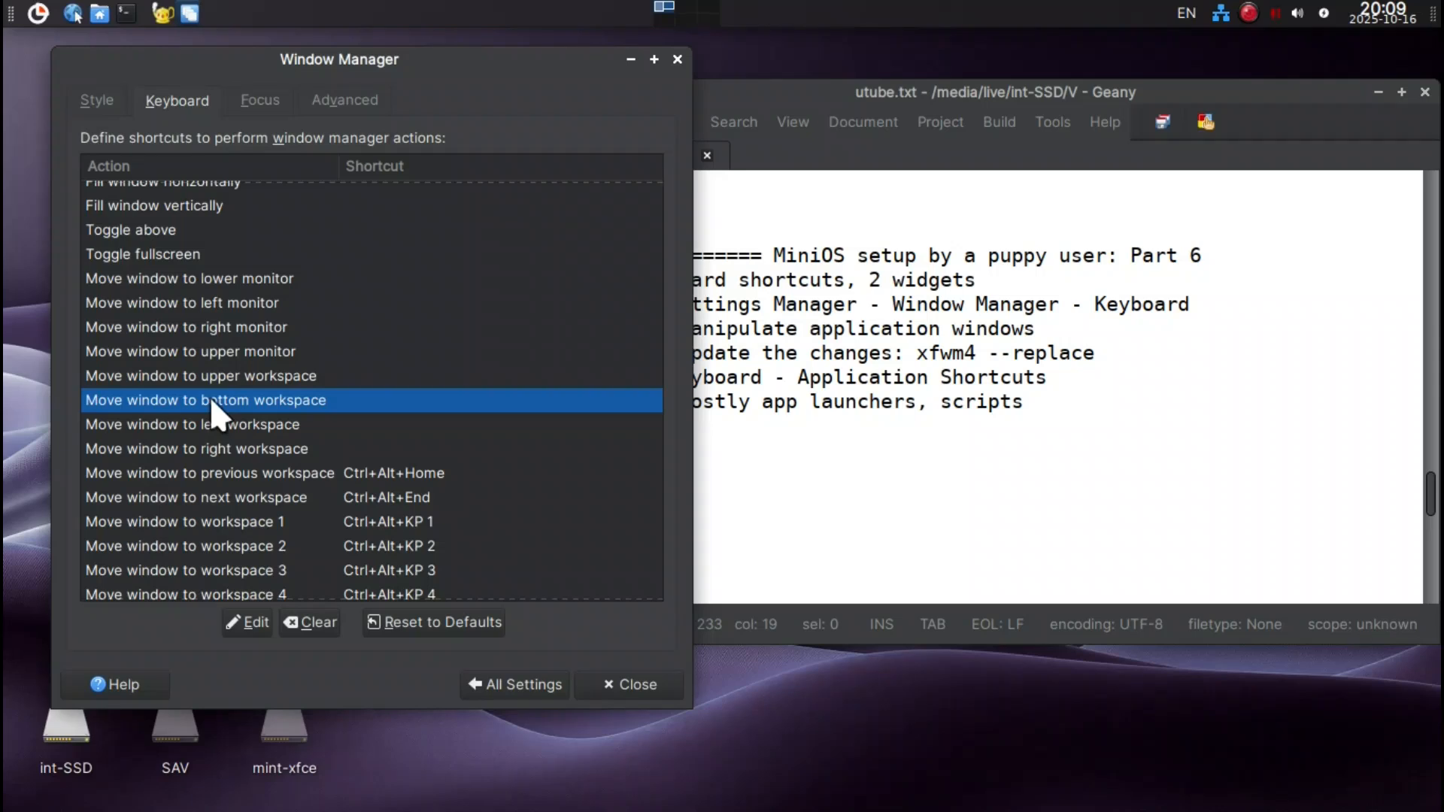
{"action": "double_click", "coordinate": [210, 398]}
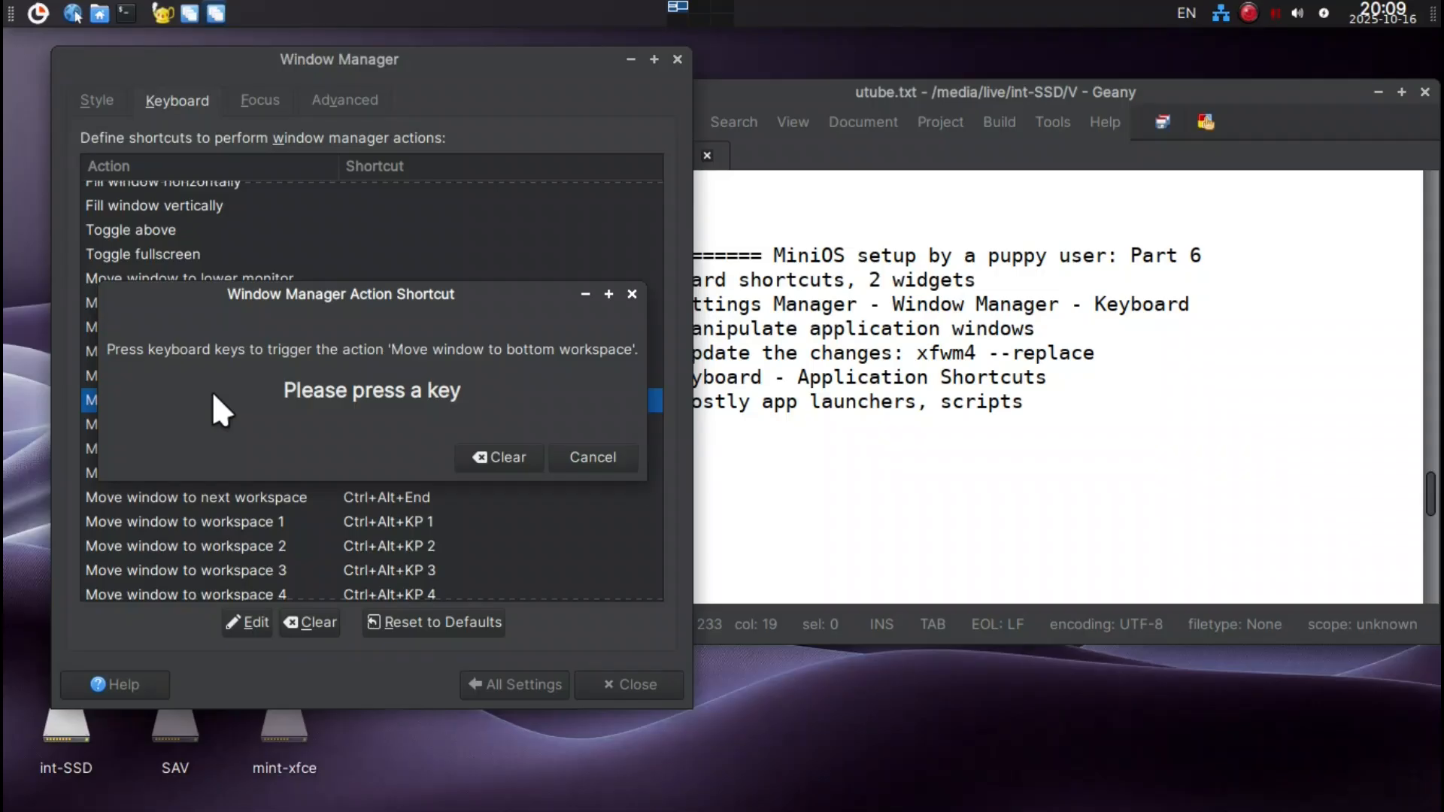
{"action": "key", "text": "shift+super+Down"}
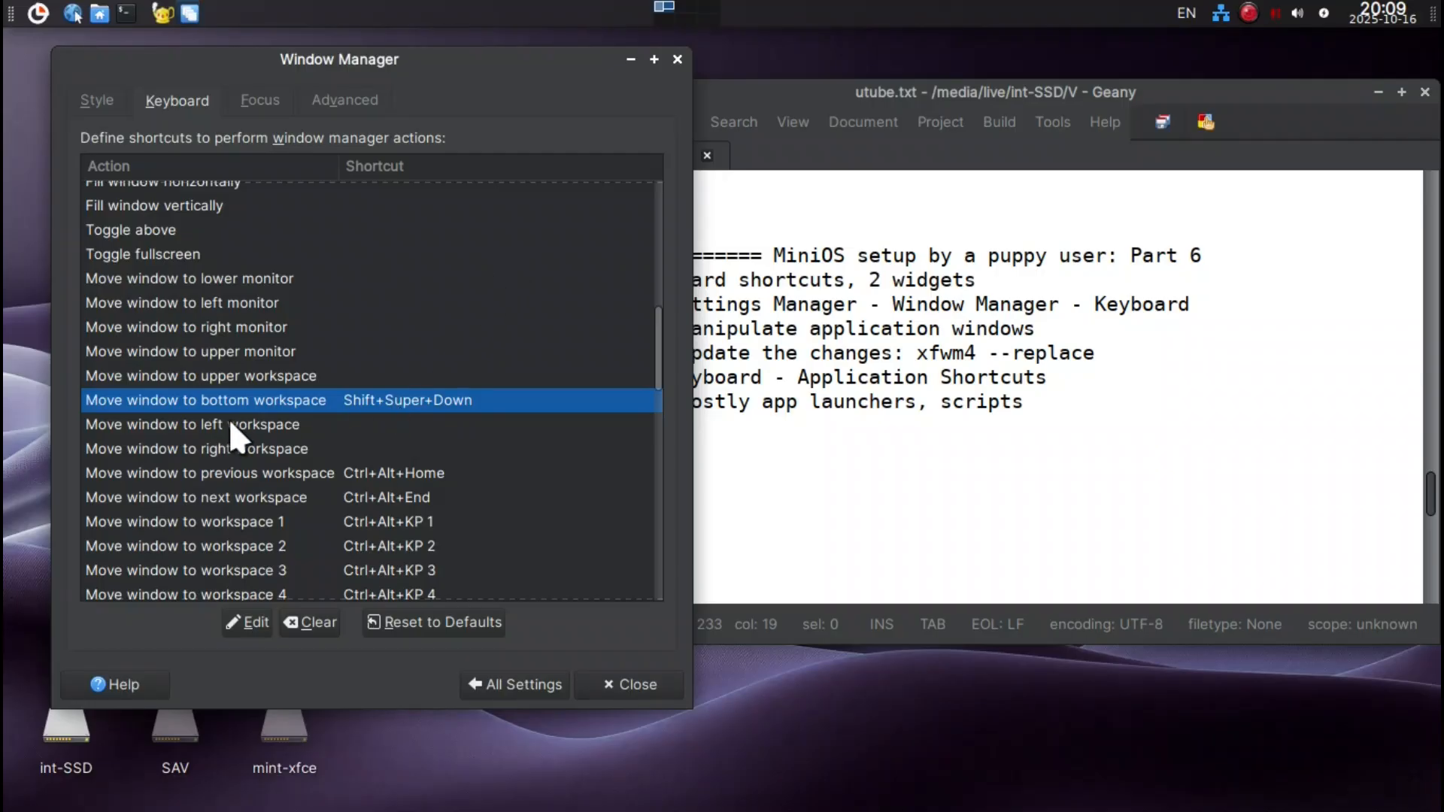
{"action": "left_click", "coordinate": [228, 376]}
{"action": "double_click", "coordinate": [322, 376]}
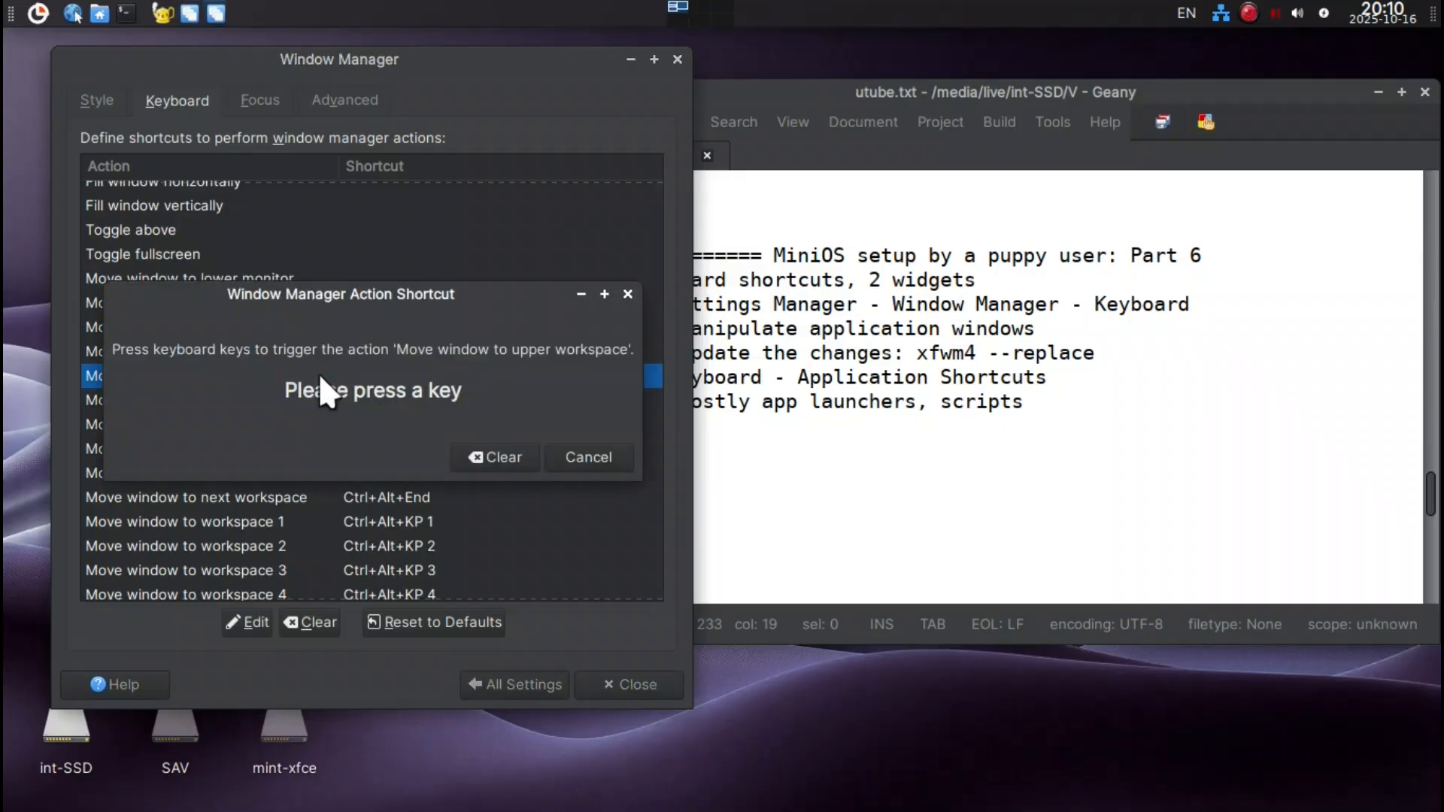
{"action": "key", "text": "shift+super+Up"}
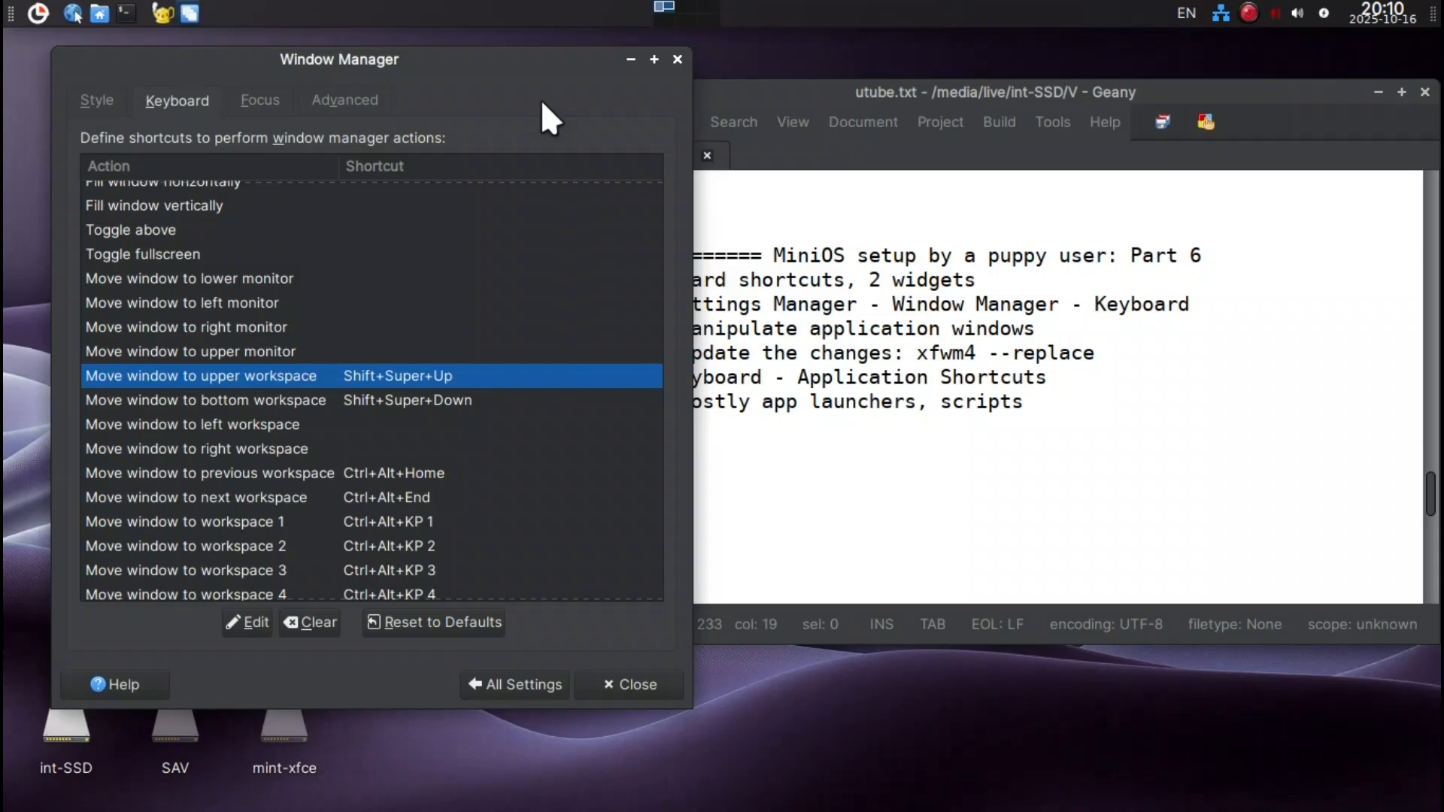
Try out the new workspace shortcuts by sending the Window Manager and Geany windows to the bottom workspace and back up.
{"action": "key", "text": "shift+super+Down"}
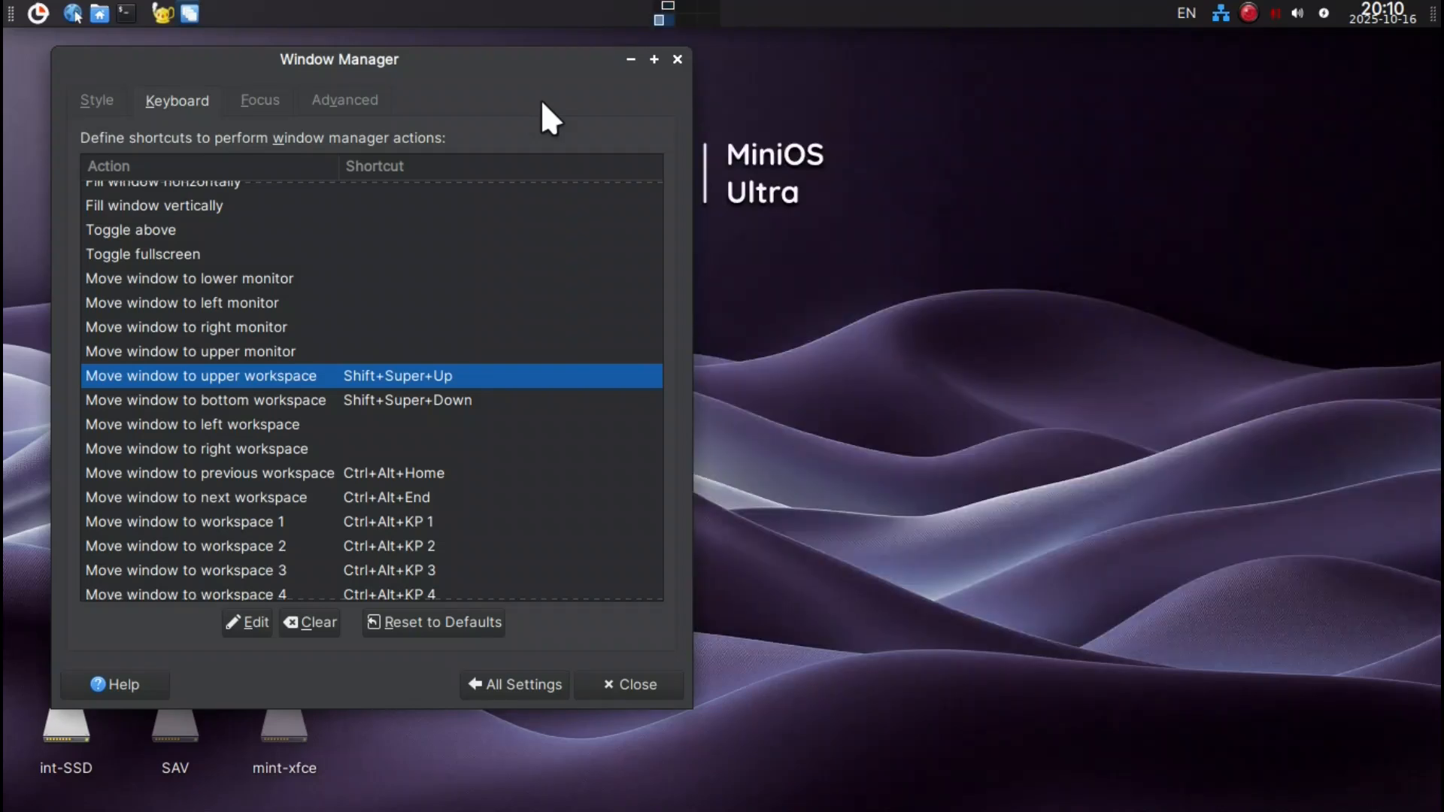
{"action": "key", "text": "shift+super+Up"}
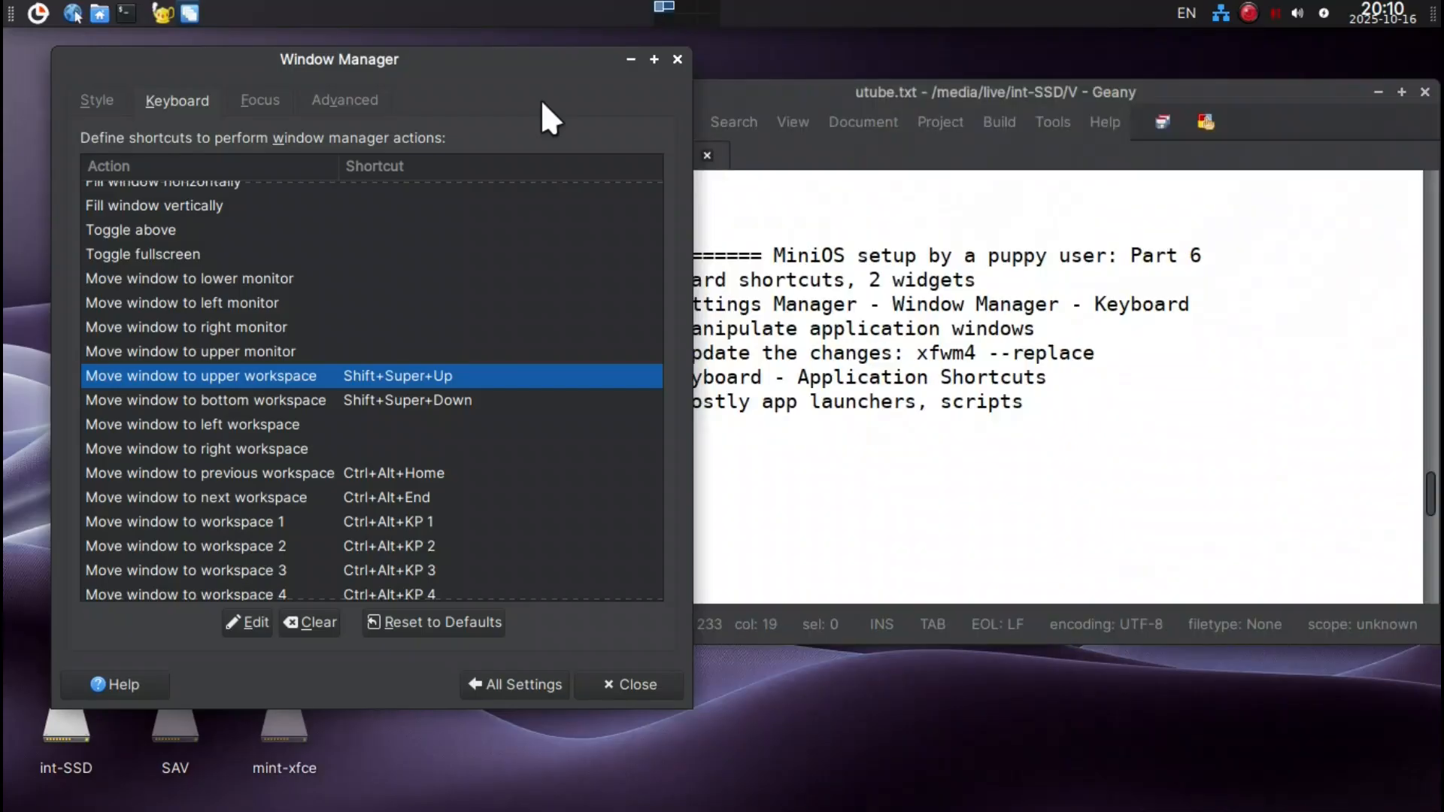
{"action": "left_click_drag", "start_coordinate": [546, 53], "coordinate": [498, 53]}
{"action": "left_click", "coordinate": [729, 89]}
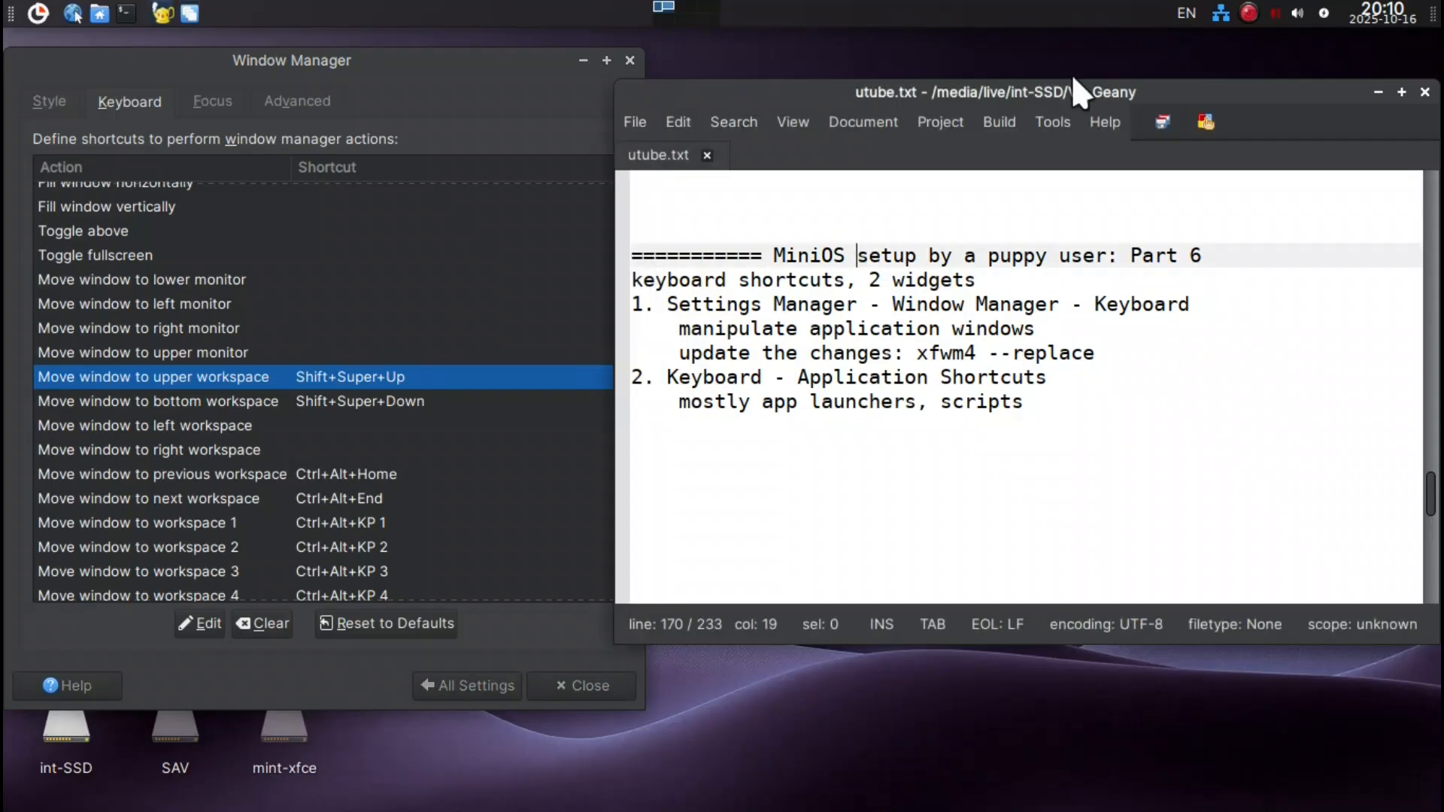
{"action": "key", "text": "shift+super+Down"}
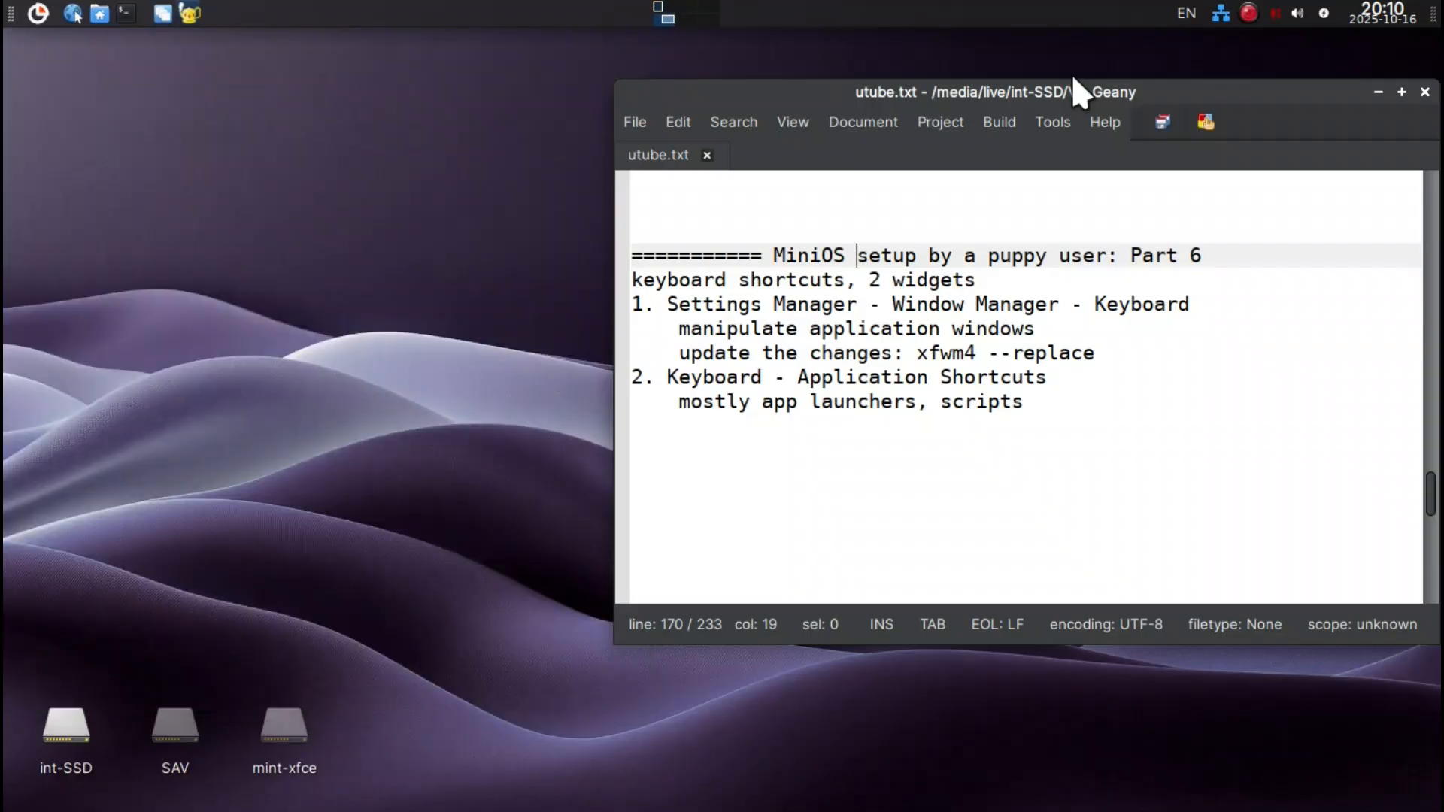
{"action": "key", "text": "shift+super+Up"}
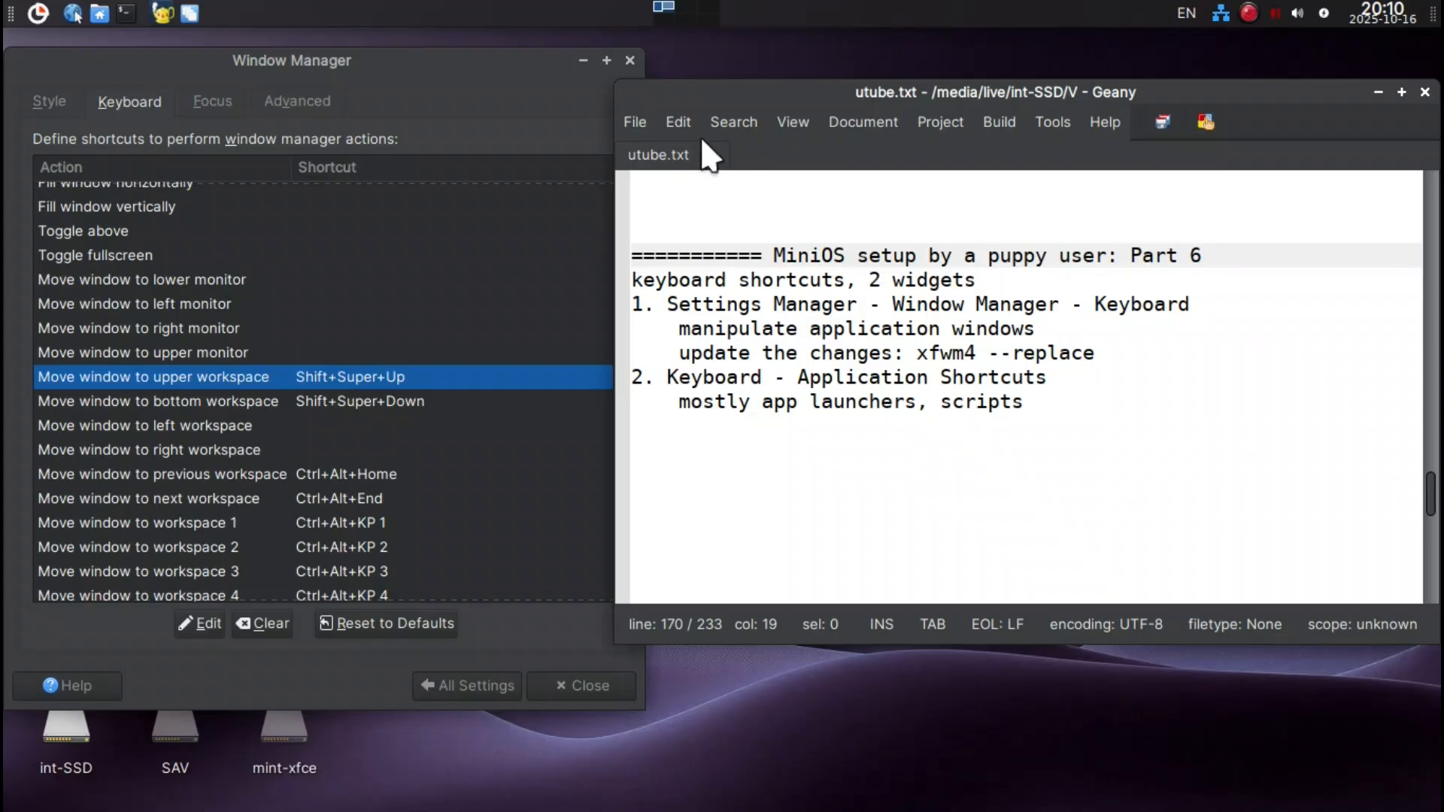
{"action": "left_click", "coordinate": [505, 65]}
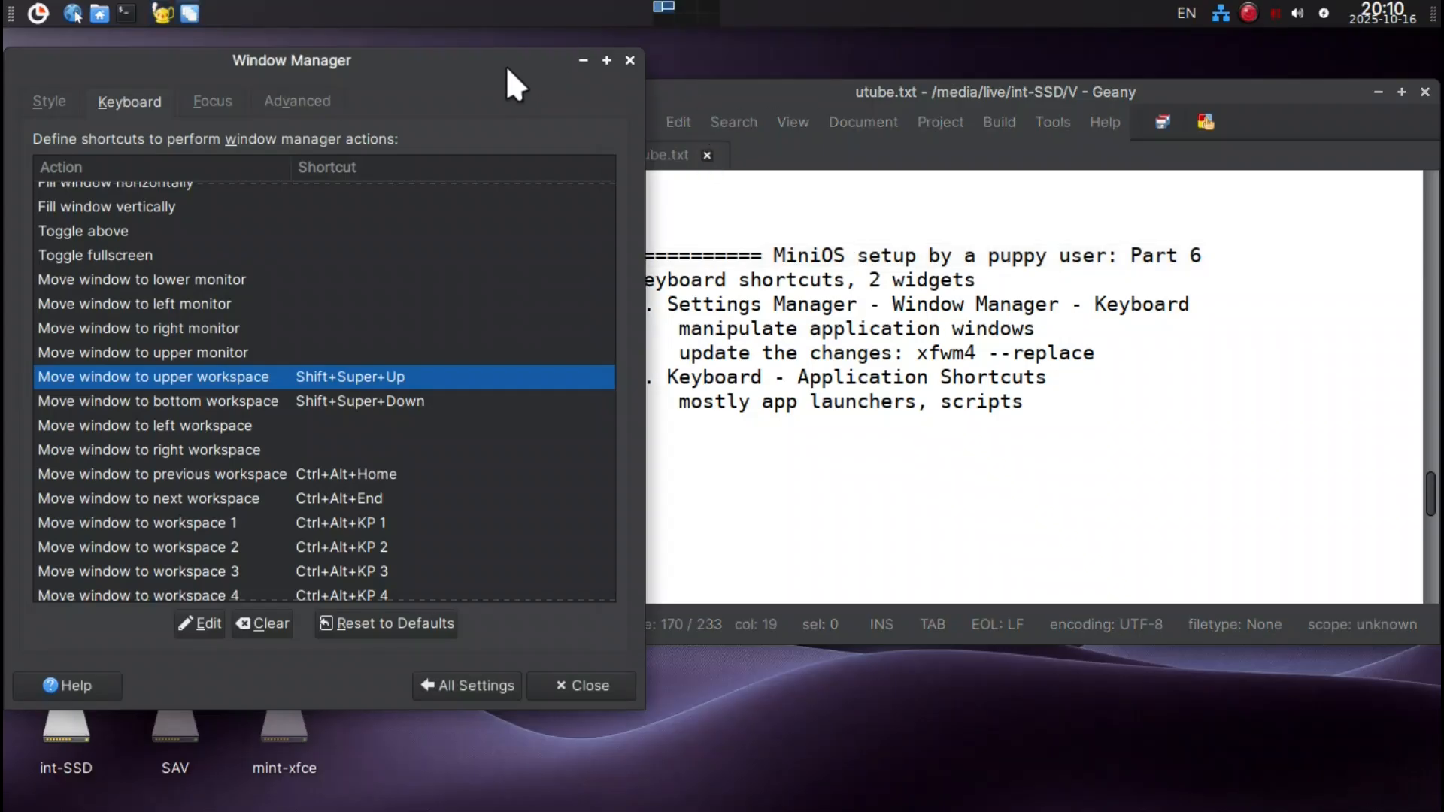
{"action": "left_click", "coordinate": [678, 92]}
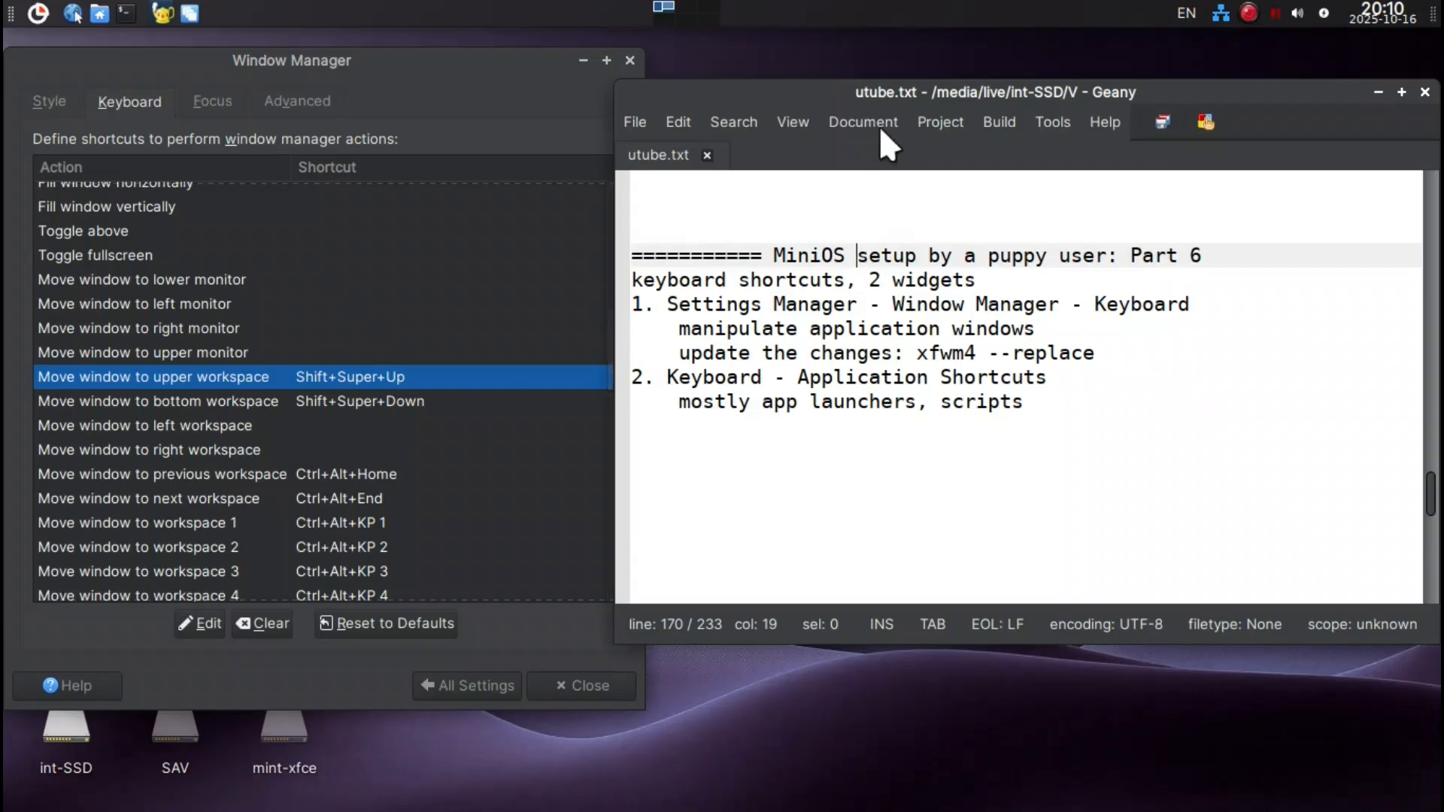
Open a terminal window and send it to the bottom workspace.
{"action": "key", "text": "ctrl+alt+t"}
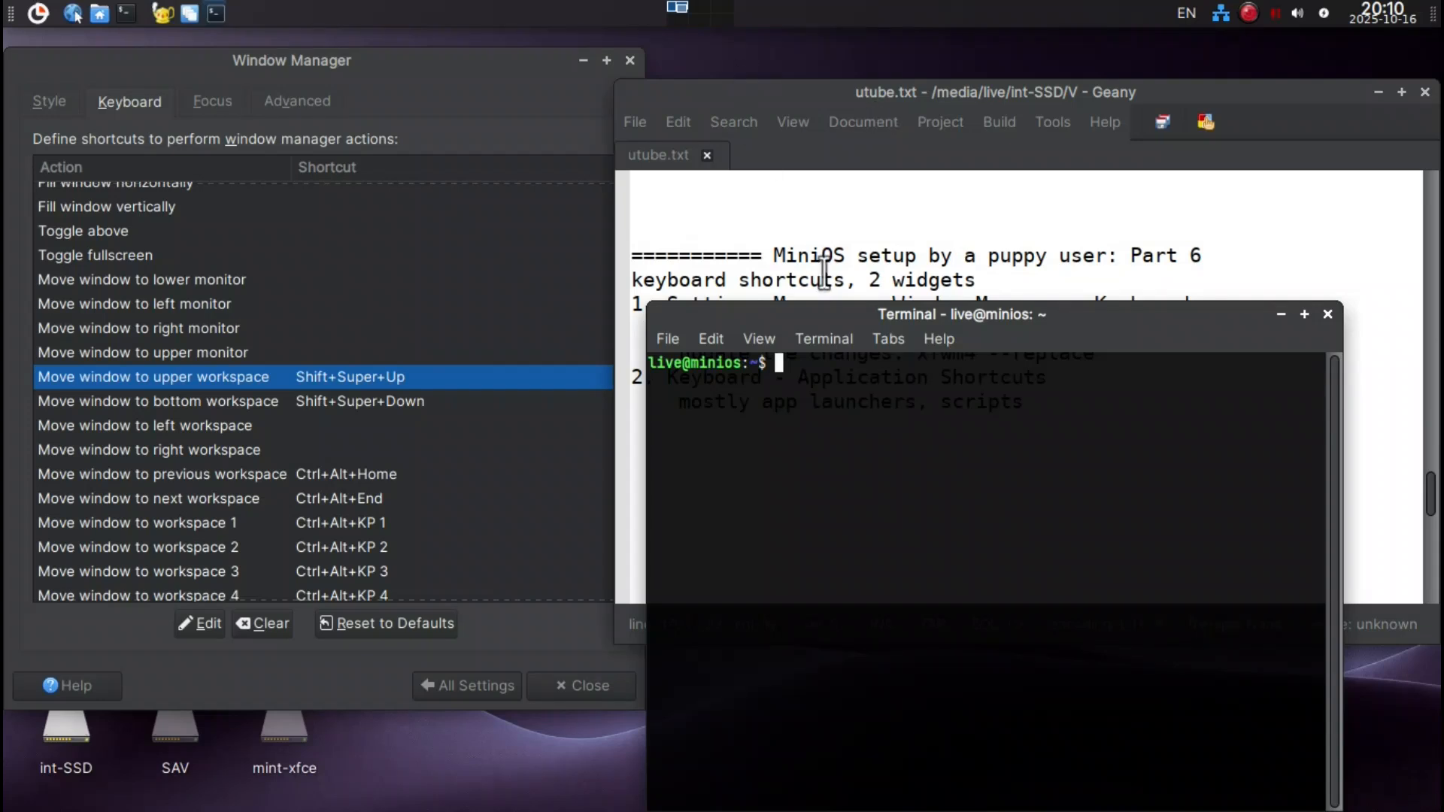
{"action": "left_click_drag", "start_coordinate": [848, 304], "coordinate": [791, 209]}
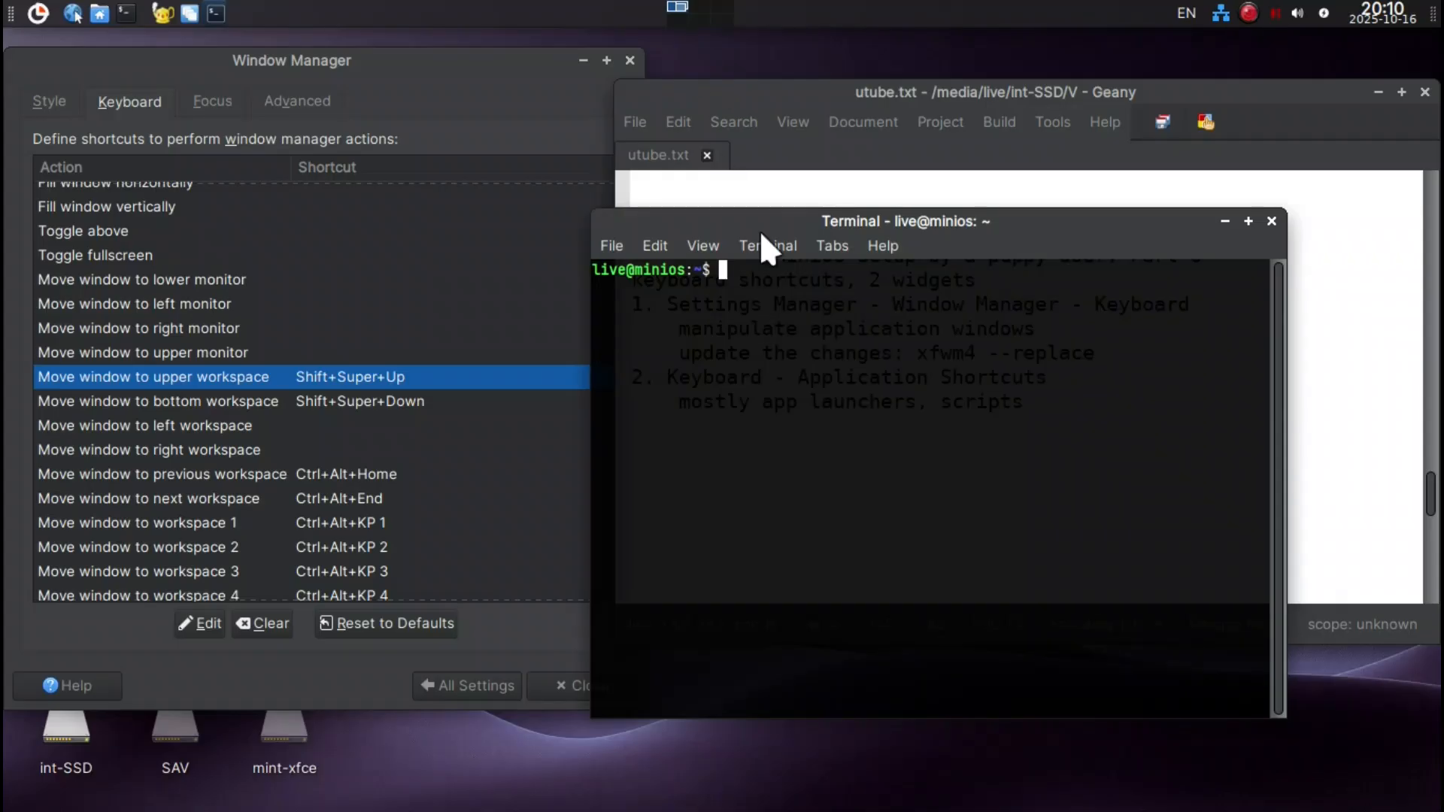
{"action": "key", "text": "shift+super+Down"}
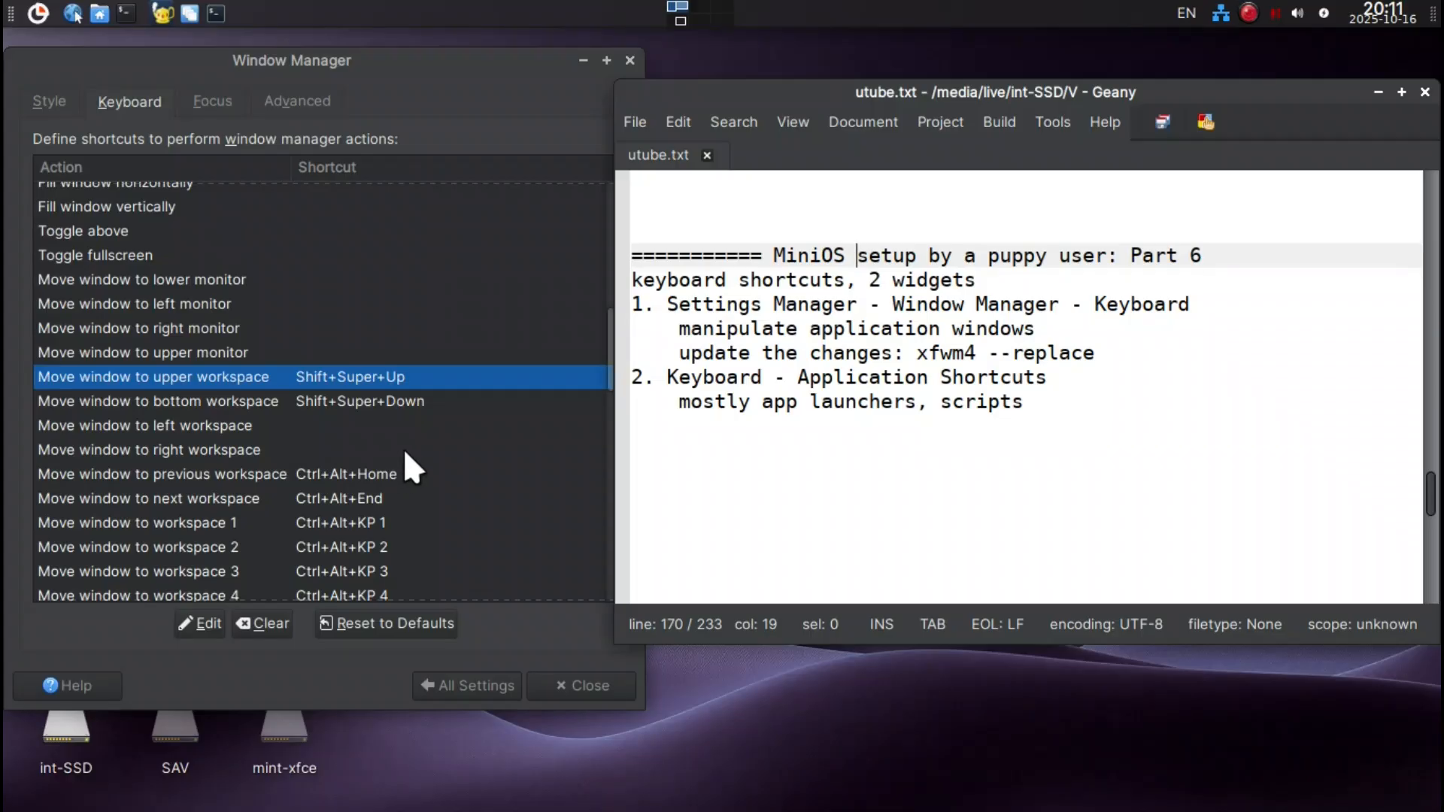
Review the shortcuts listed for moving and tiling windows and for switching, adding and deleting workspaces.
{"action": "scroll", "coordinate": [424, 429], "scroll_direction": "down", "scroll_amount": 5}
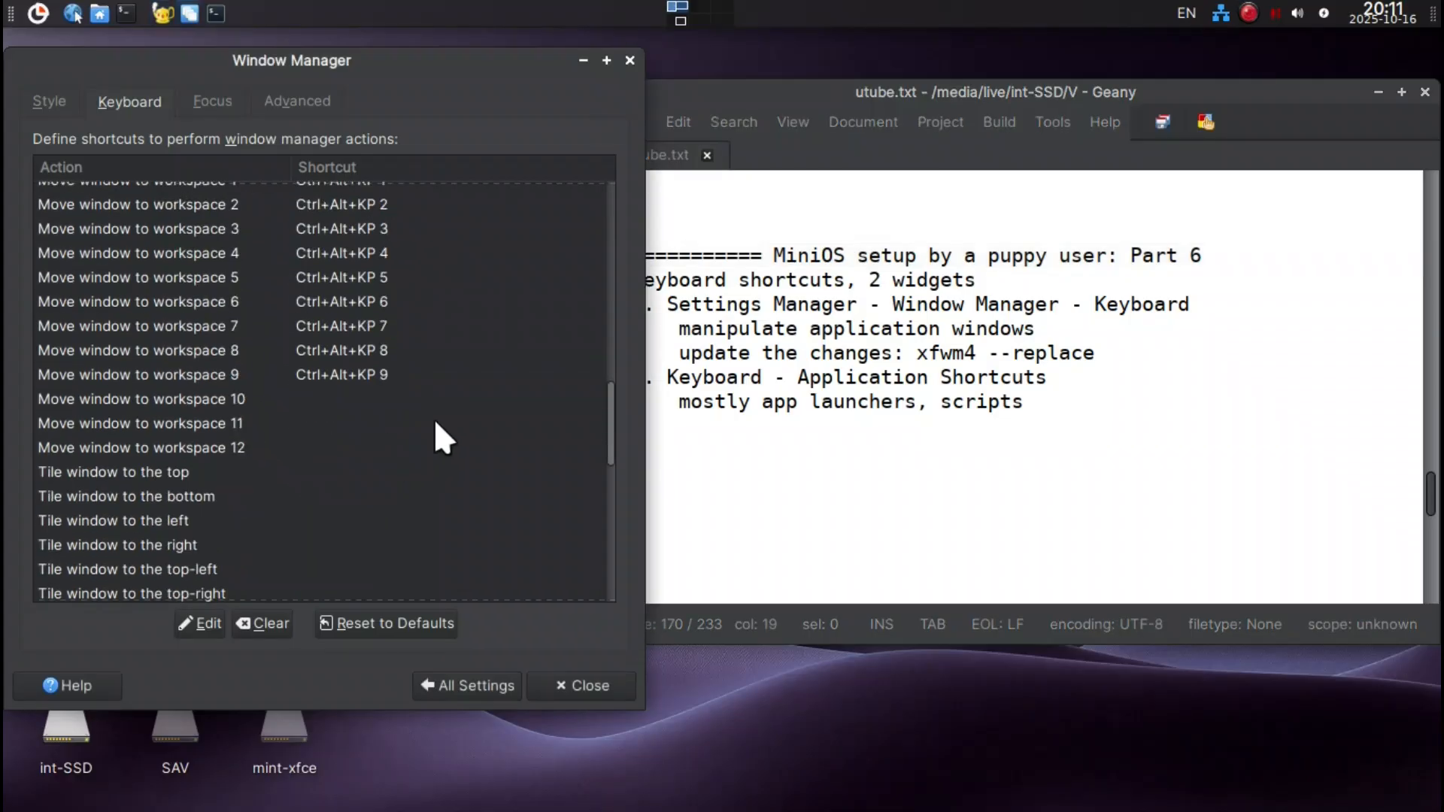
{"action": "scroll", "coordinate": [434, 418], "scroll_direction": "down", "scroll_amount": 6}
{"action": "scroll", "coordinate": [435, 418], "scroll_direction": "down", "scroll_amount": 2}
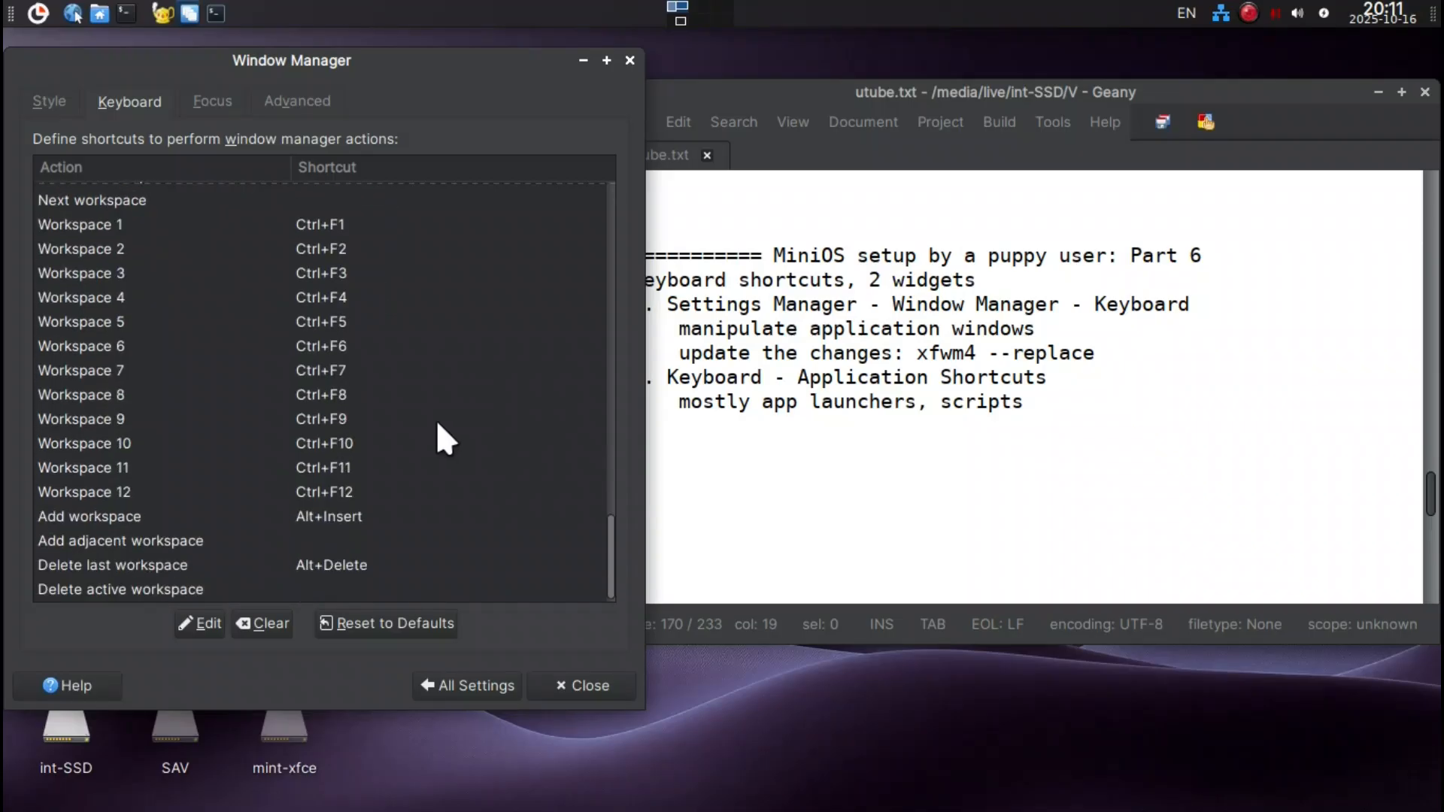
{"action": "scroll", "coordinate": [437, 423], "scroll_direction": "up", "scroll_amount": 3}
{"action": "scroll", "coordinate": [438, 417], "scroll_direction": "up", "scroll_amount": 5}
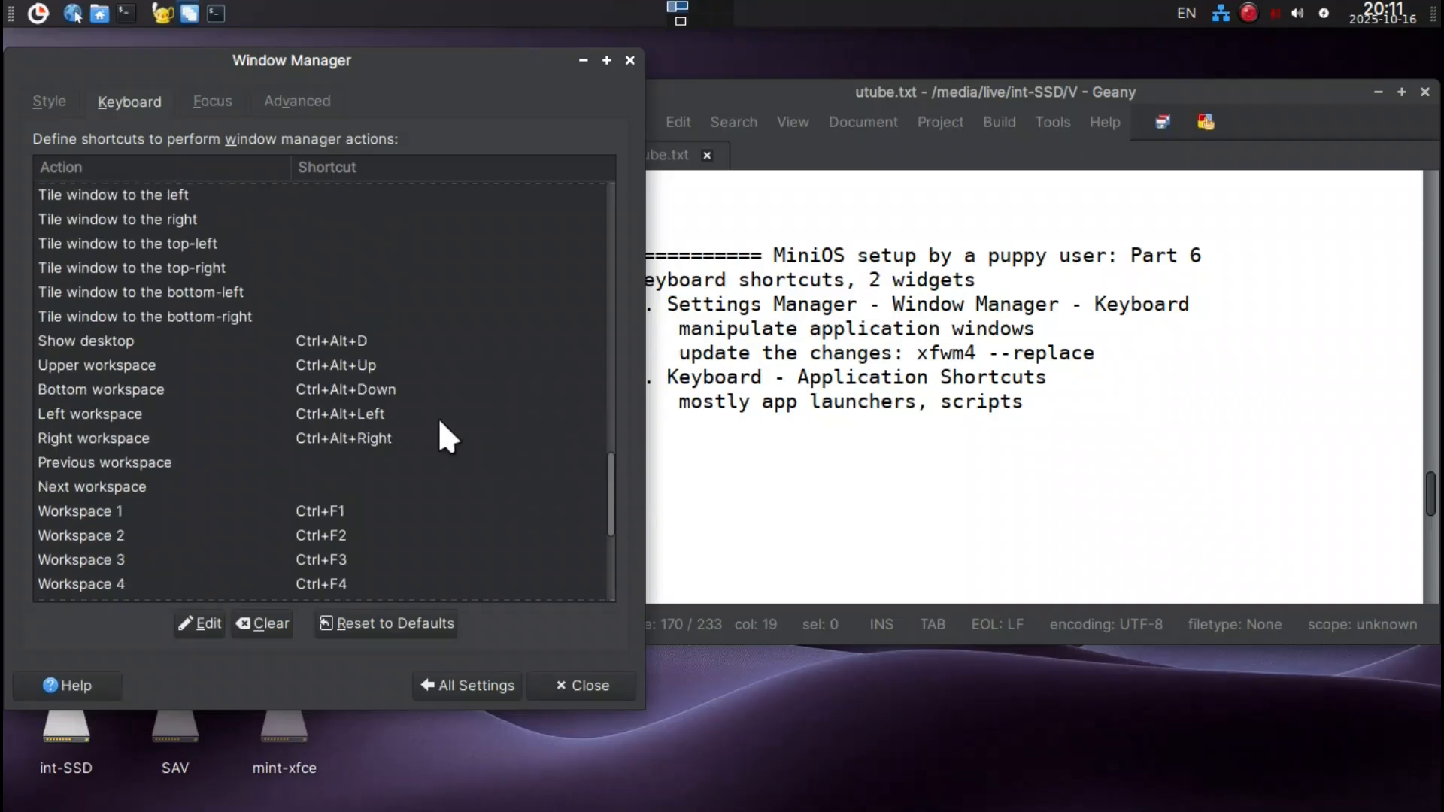
{"action": "scroll", "coordinate": [444, 409], "scroll_direction": "up", "scroll_amount": 4}
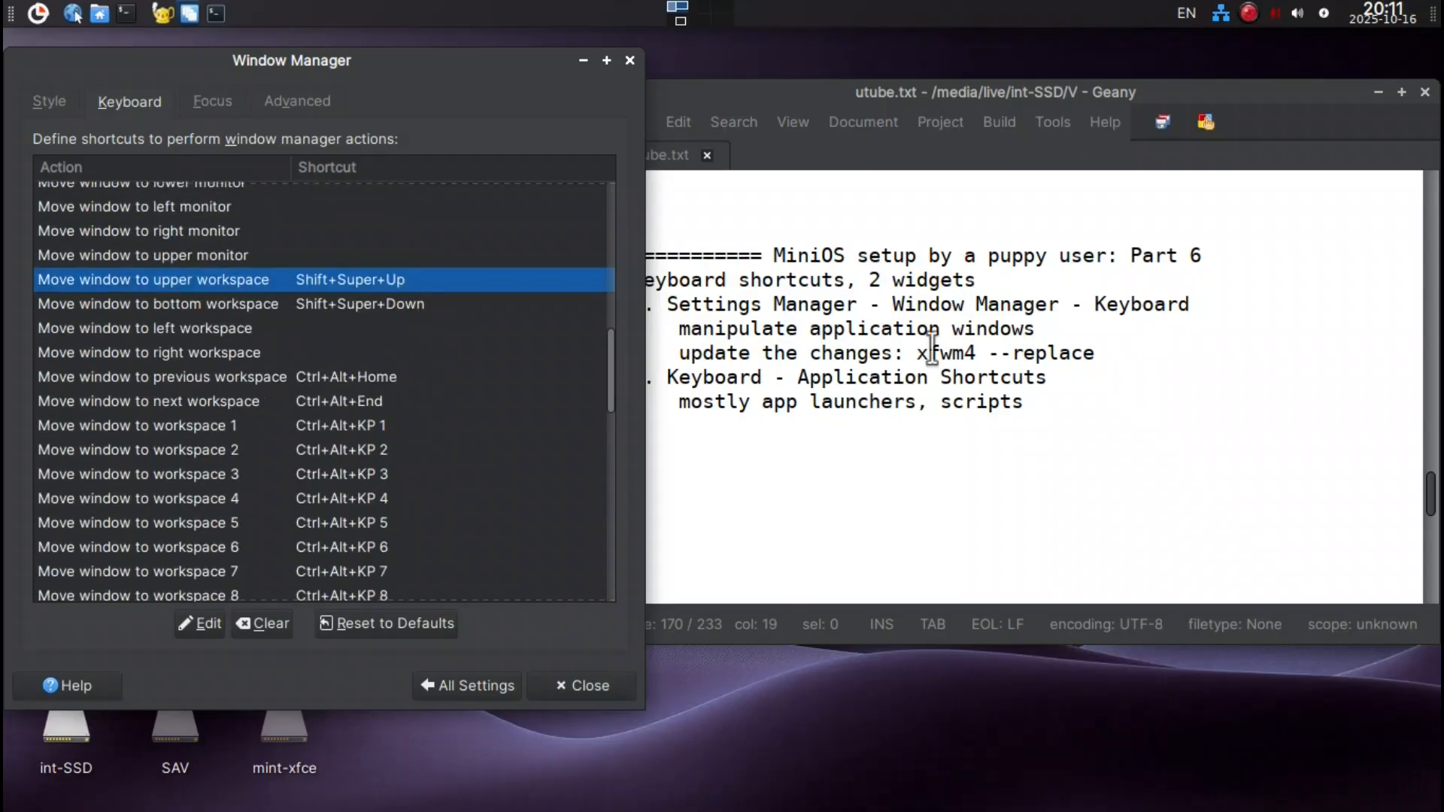
Copy the command xfwm4 --replace from the Geany notes and run it in a new terminal.
{"action": "left_click_drag", "start_coordinate": [1095, 353], "coordinate": [913, 354]}
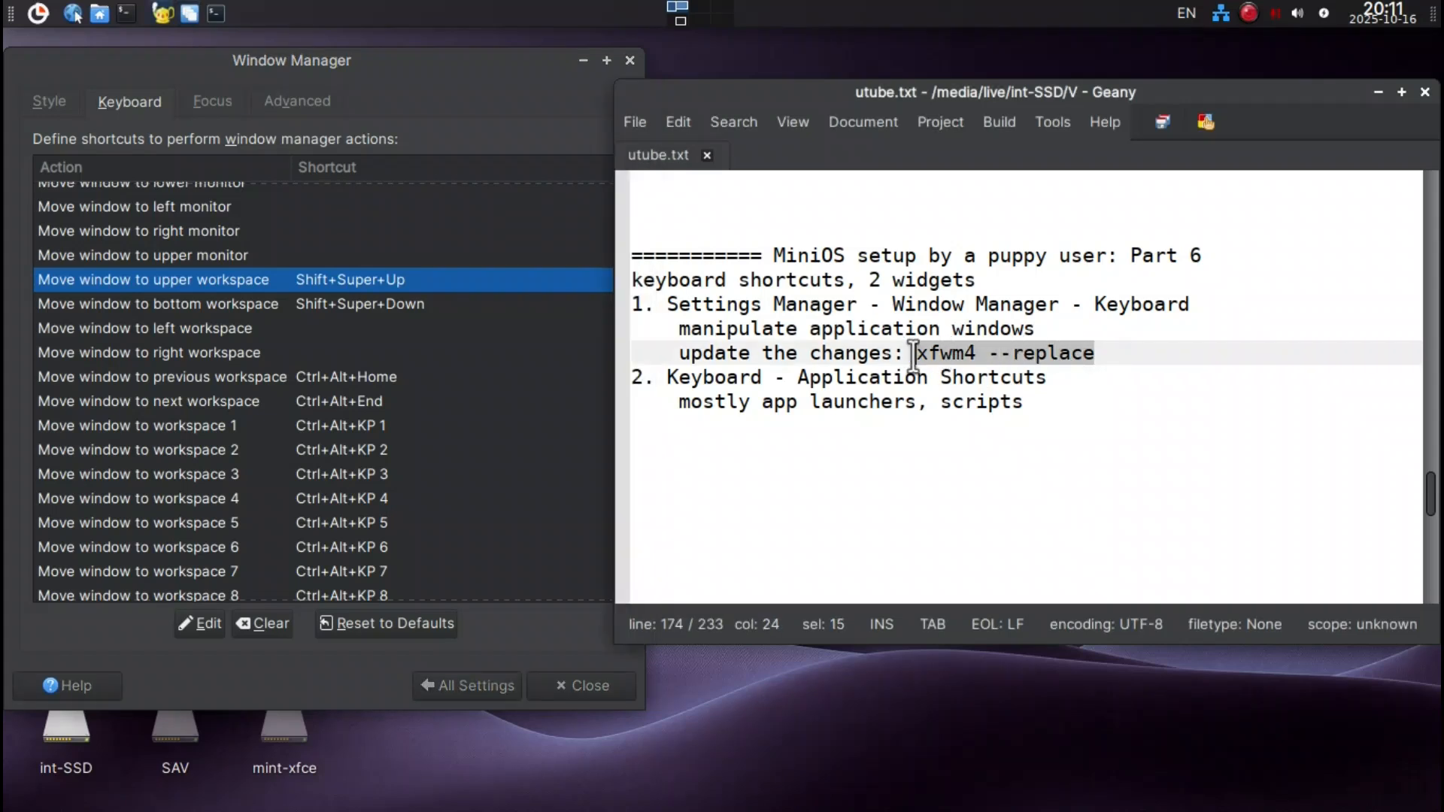
{"action": "right_click", "coordinate": [928, 355]}
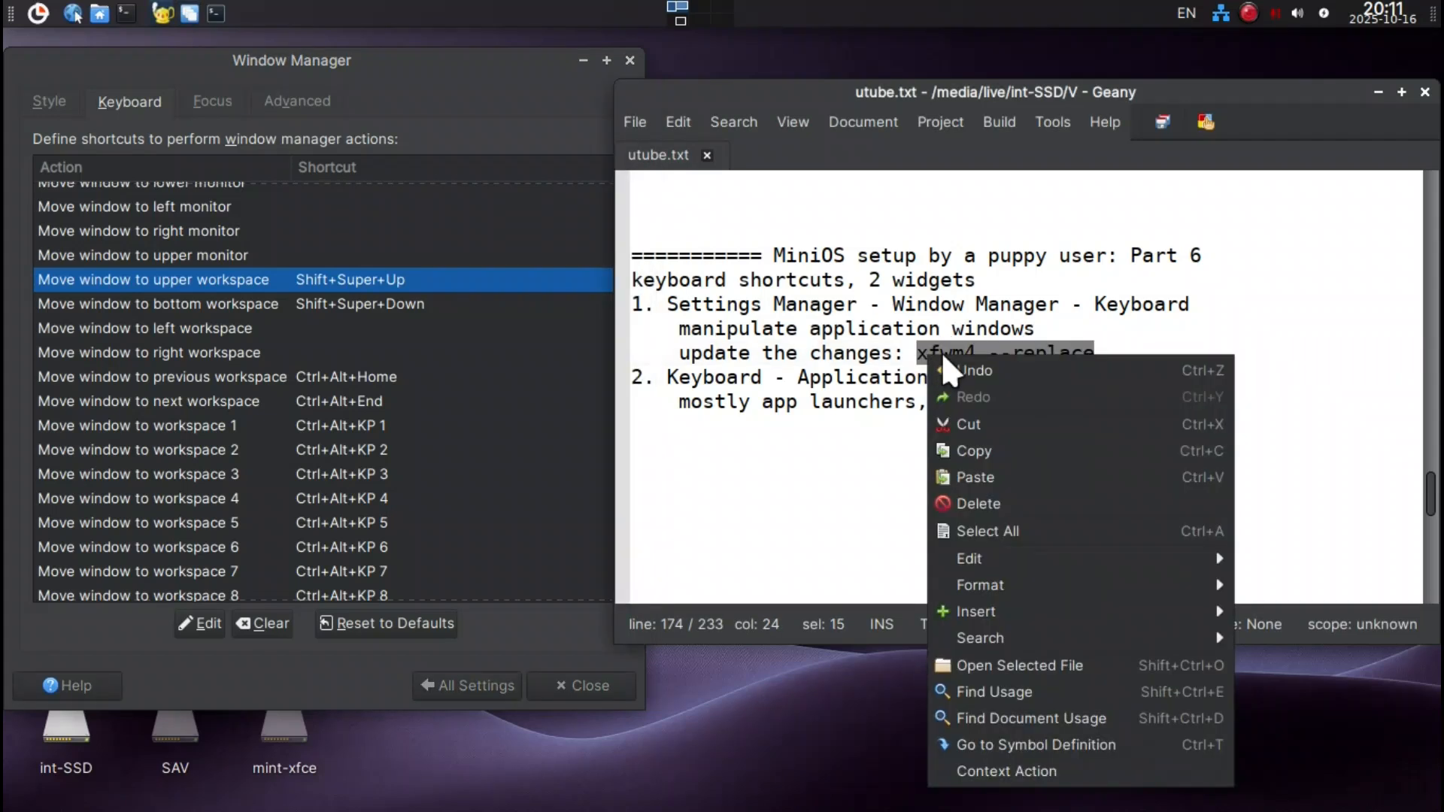
{"action": "left_click", "coordinate": [965, 439]}
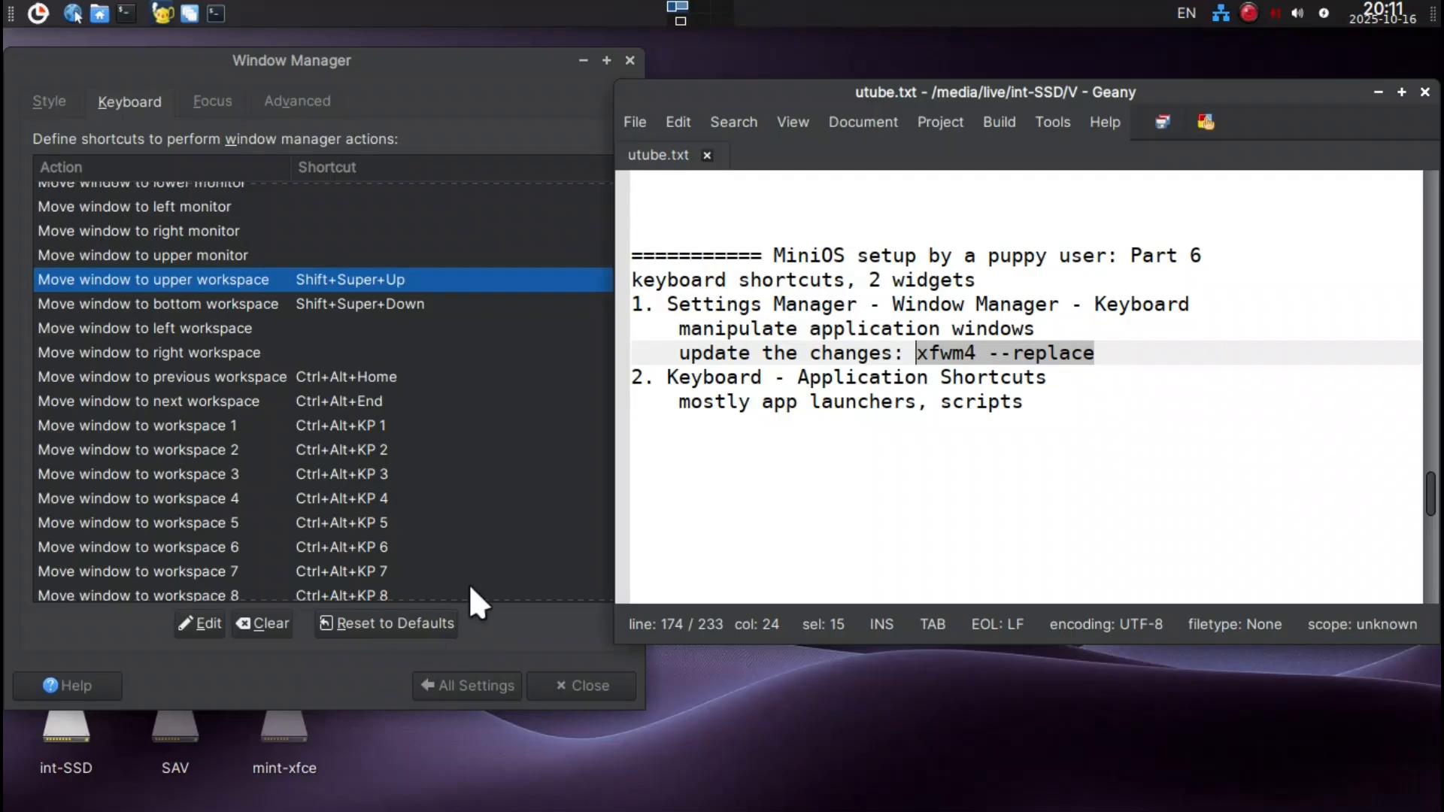
{"action": "key", "text": "ctrl+alt+t"}
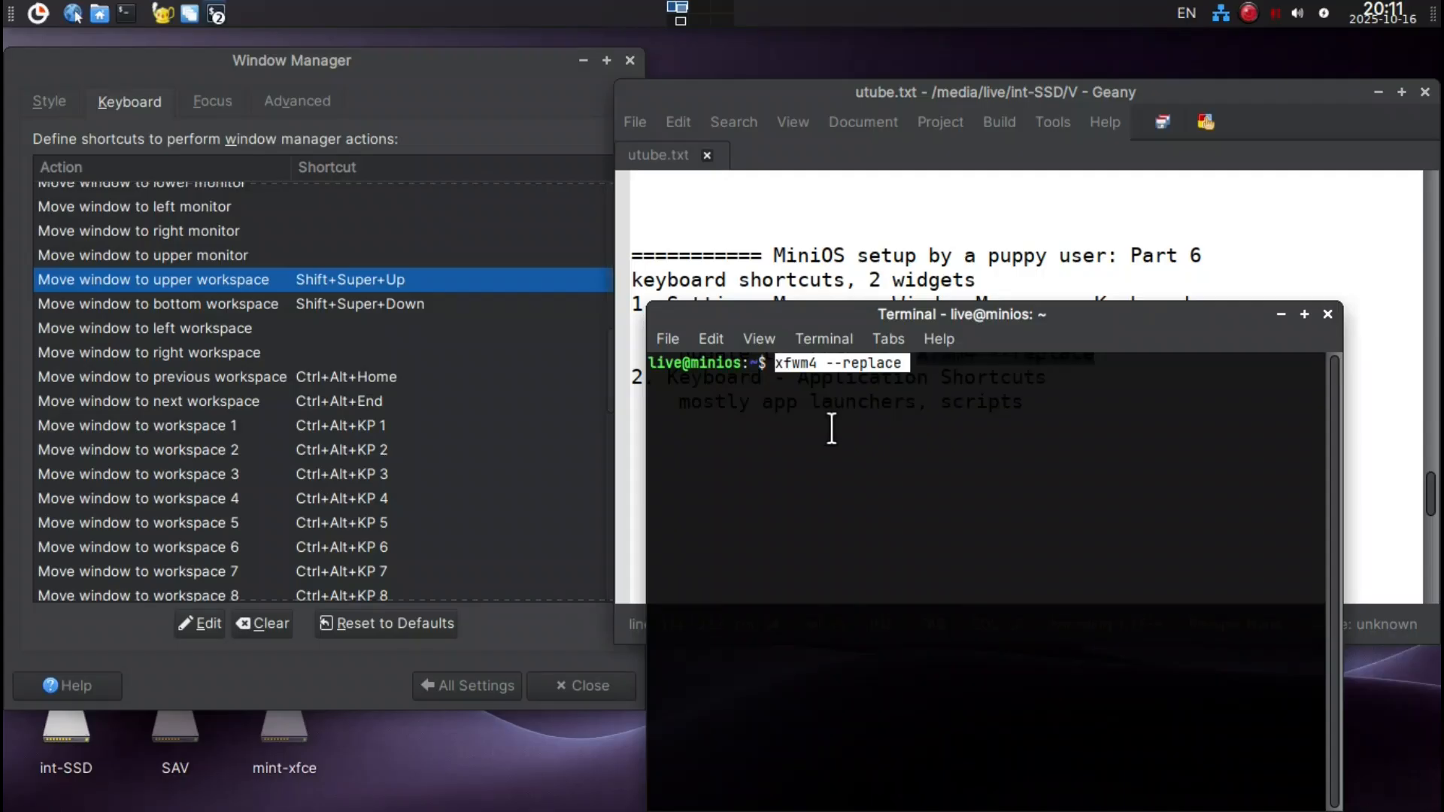
{"action": "key", "text": "Return"}
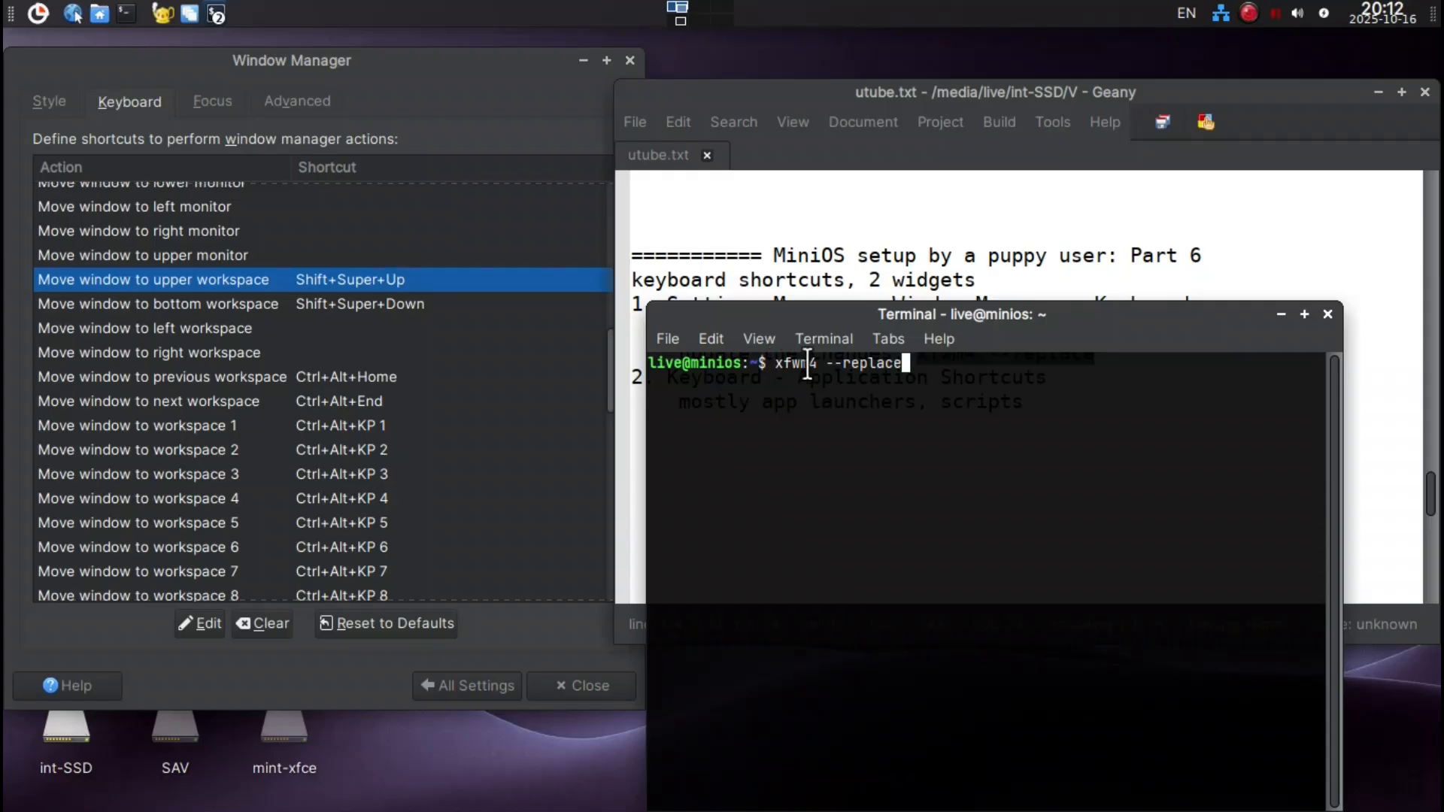
{"action": "key", "text": "Return"}
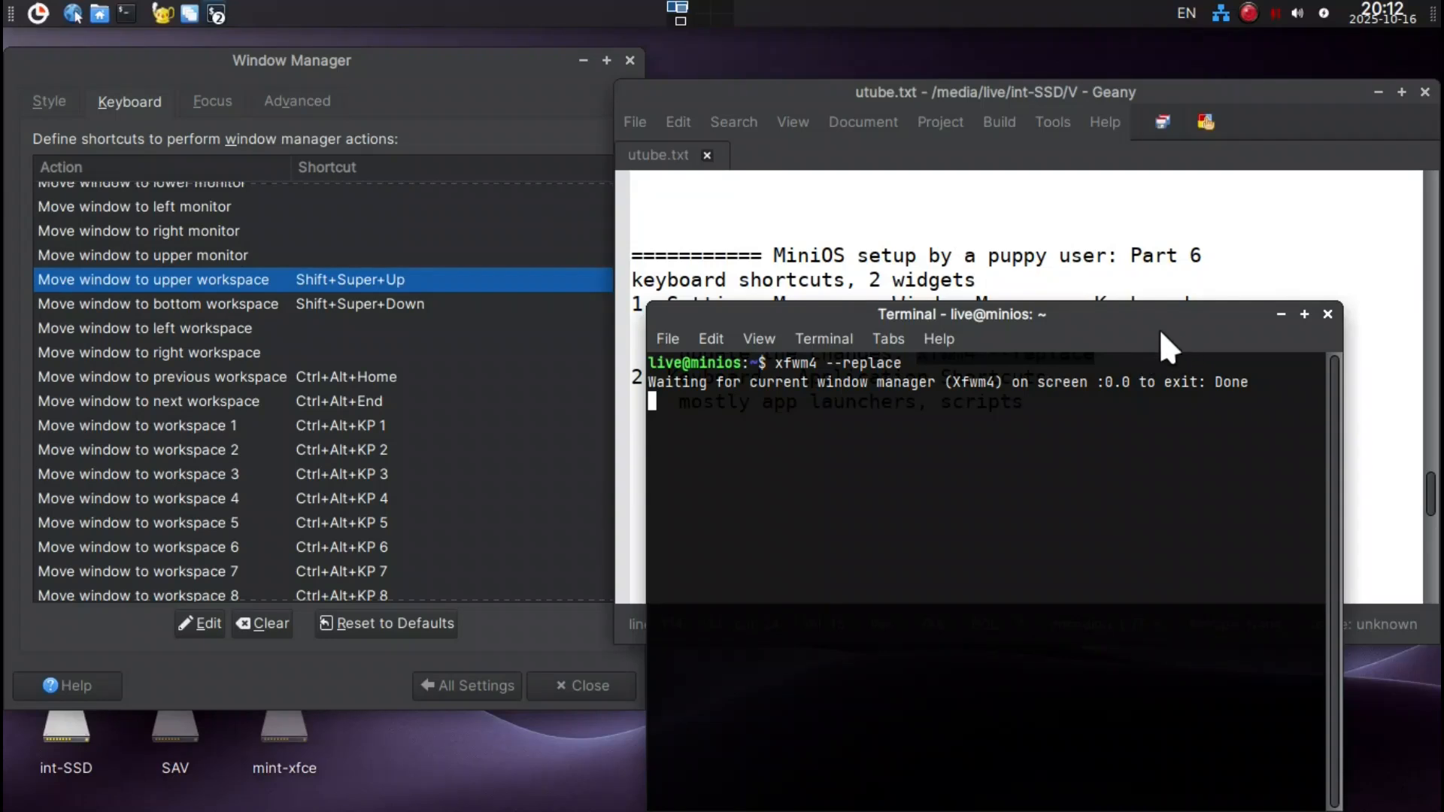
Test the workspace shortcuts on the new terminal by sending it to the bottom workspace and back, and highlight its xfwm4 --replace command.
{"action": "left_click_drag", "start_coordinate": [1143, 319], "coordinate": [999, 214]}
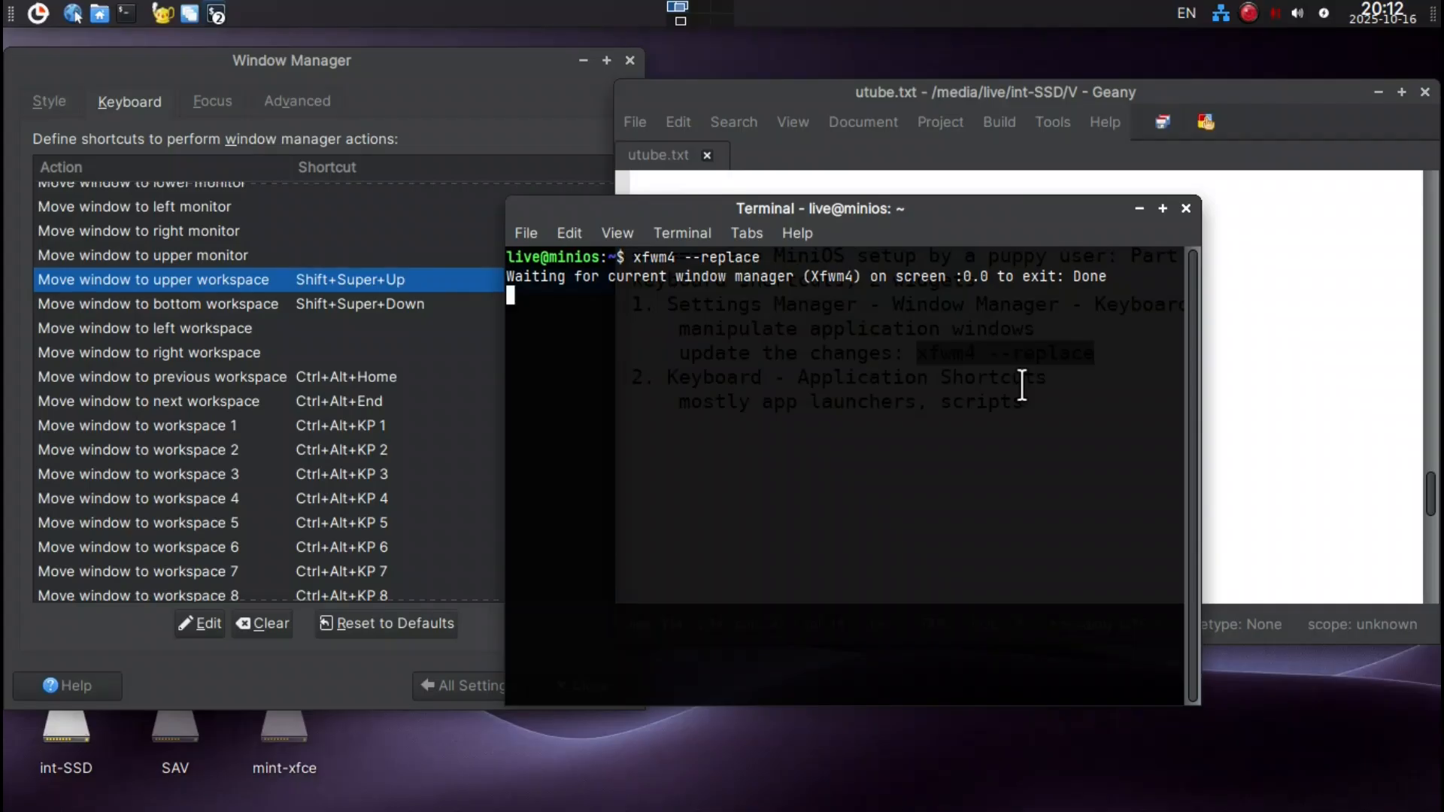
{"action": "key", "text": "shift+super+Down"}
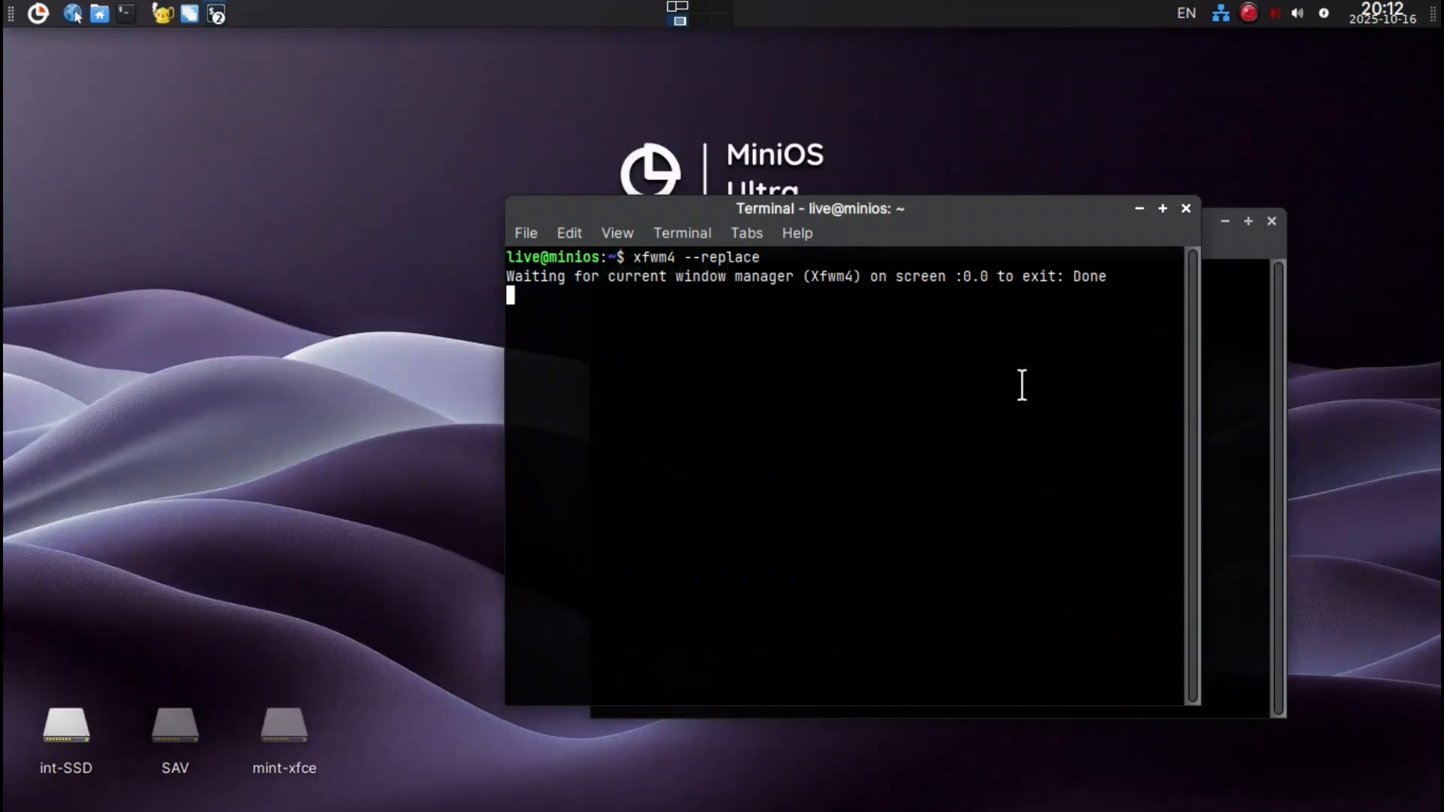
{"action": "key", "text": "shift+super+Up"}
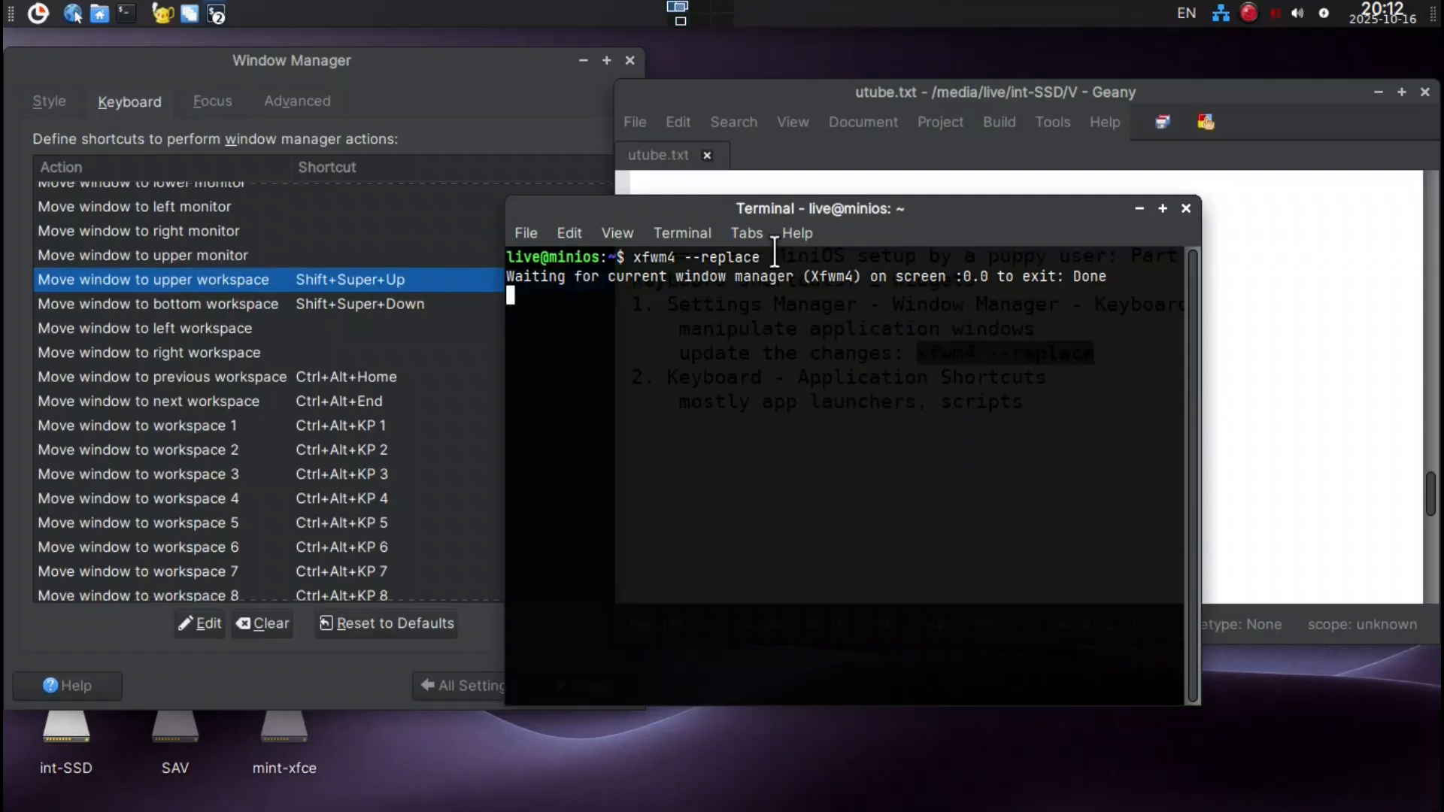
{"action": "left_click_drag", "start_coordinate": [773, 203], "coordinate": [798, 224]}
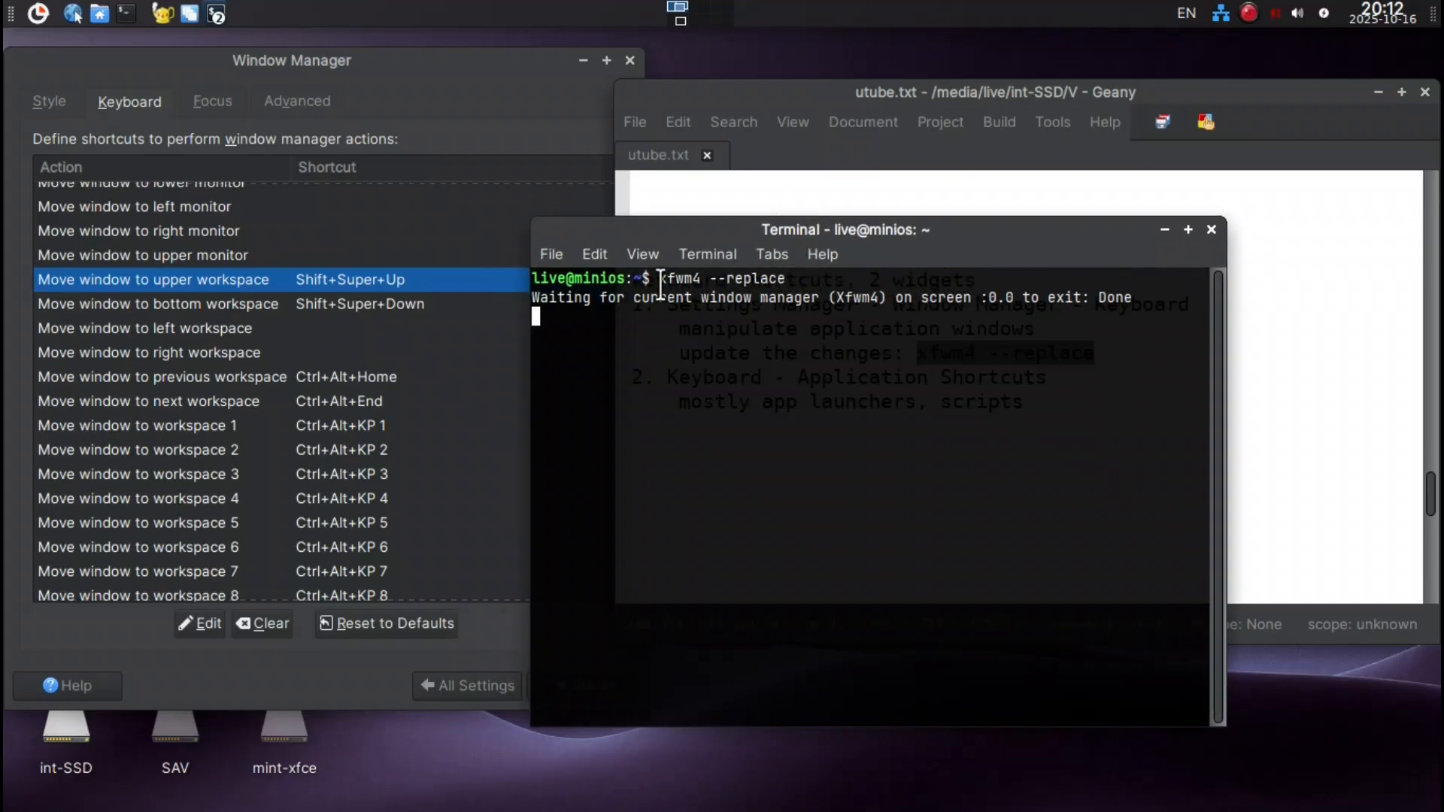
{"action": "left_click_drag", "start_coordinate": [659, 281], "coordinate": [784, 279]}
{"action": "key", "text": "super+c"}
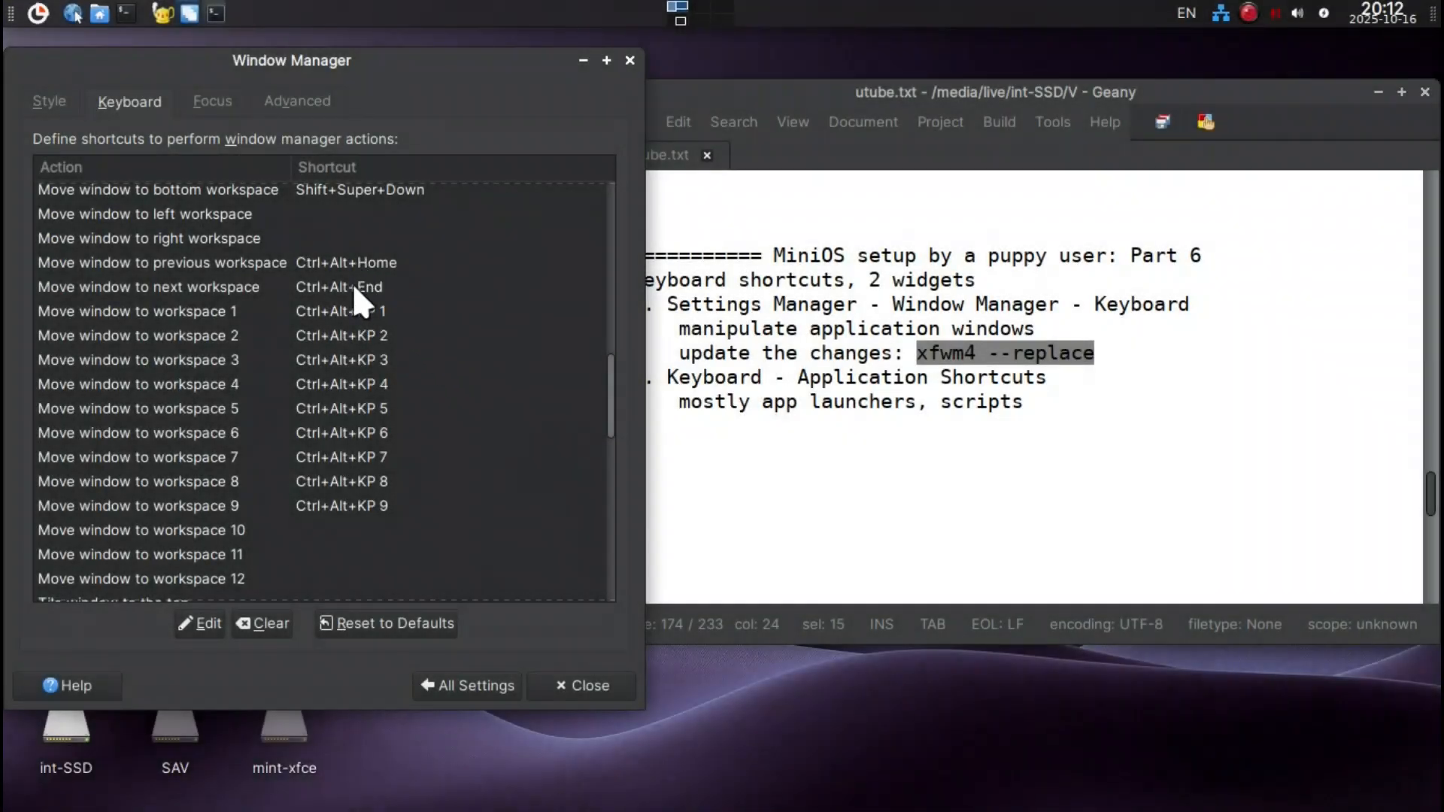
Assign Super+Left to the Tile window to the left action.
{"action": "scroll", "coordinate": [406, 501], "scroll_direction": "down", "scroll_amount": 3}
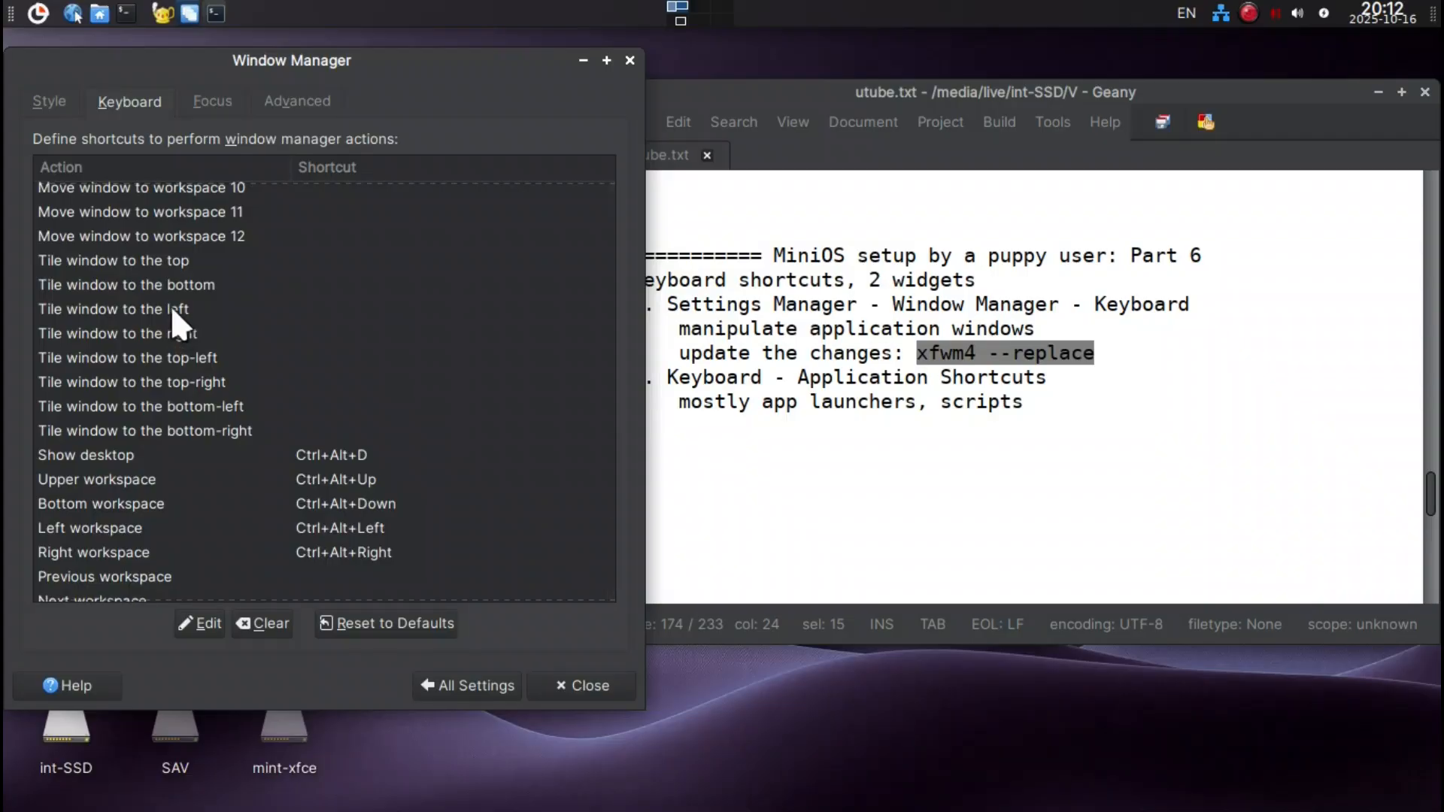
{"action": "double_click", "coordinate": [170, 308]}
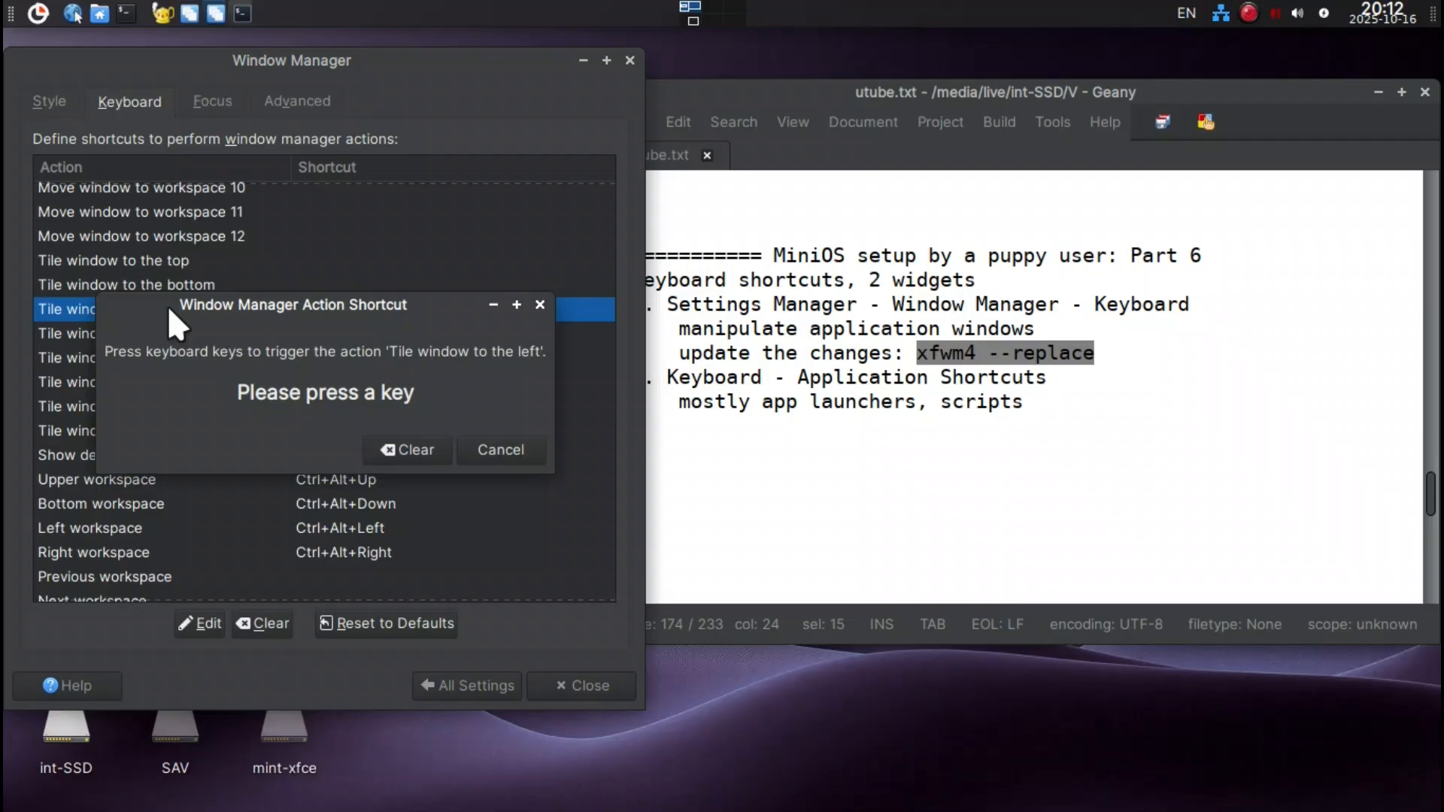
{"action": "key", "text": "super+Right"}
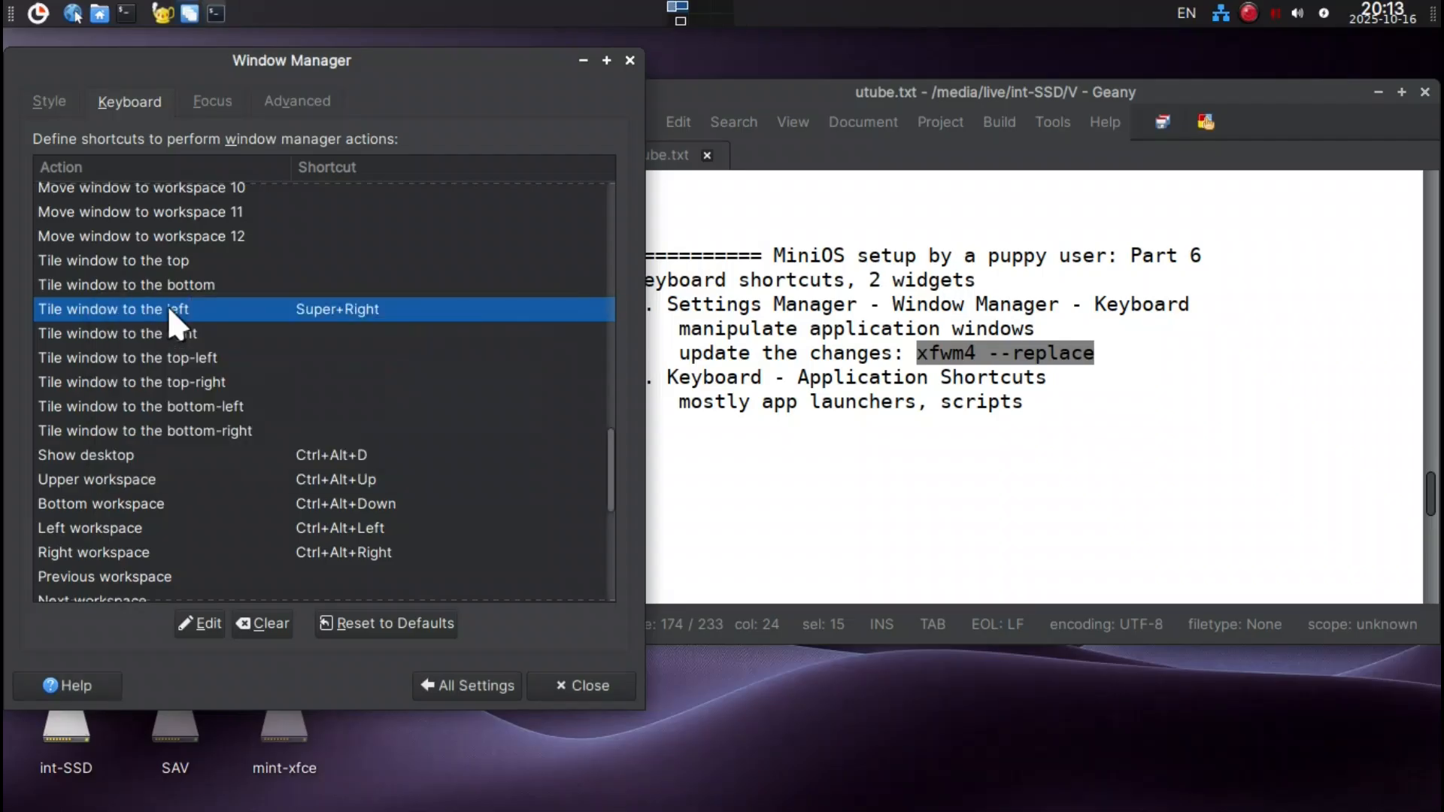
{"action": "double_click", "coordinate": [303, 308]}
{"action": "key", "text": "super+Left"}
Assign Super+Right to the Tile window to the right action and shift the settings window slightly.
{"action": "double_click", "coordinate": [297, 324]}
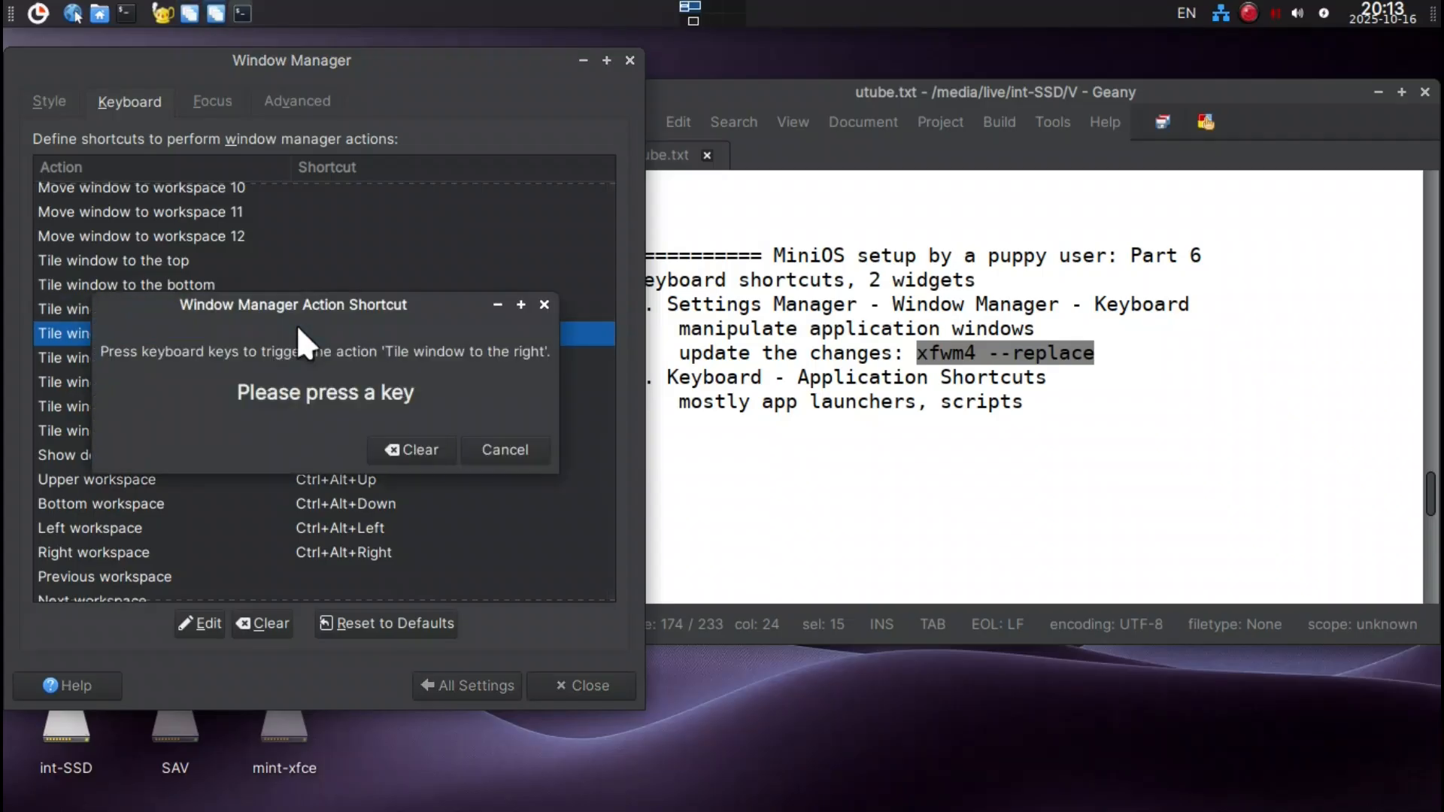
{"action": "key", "text": "super+Right"}
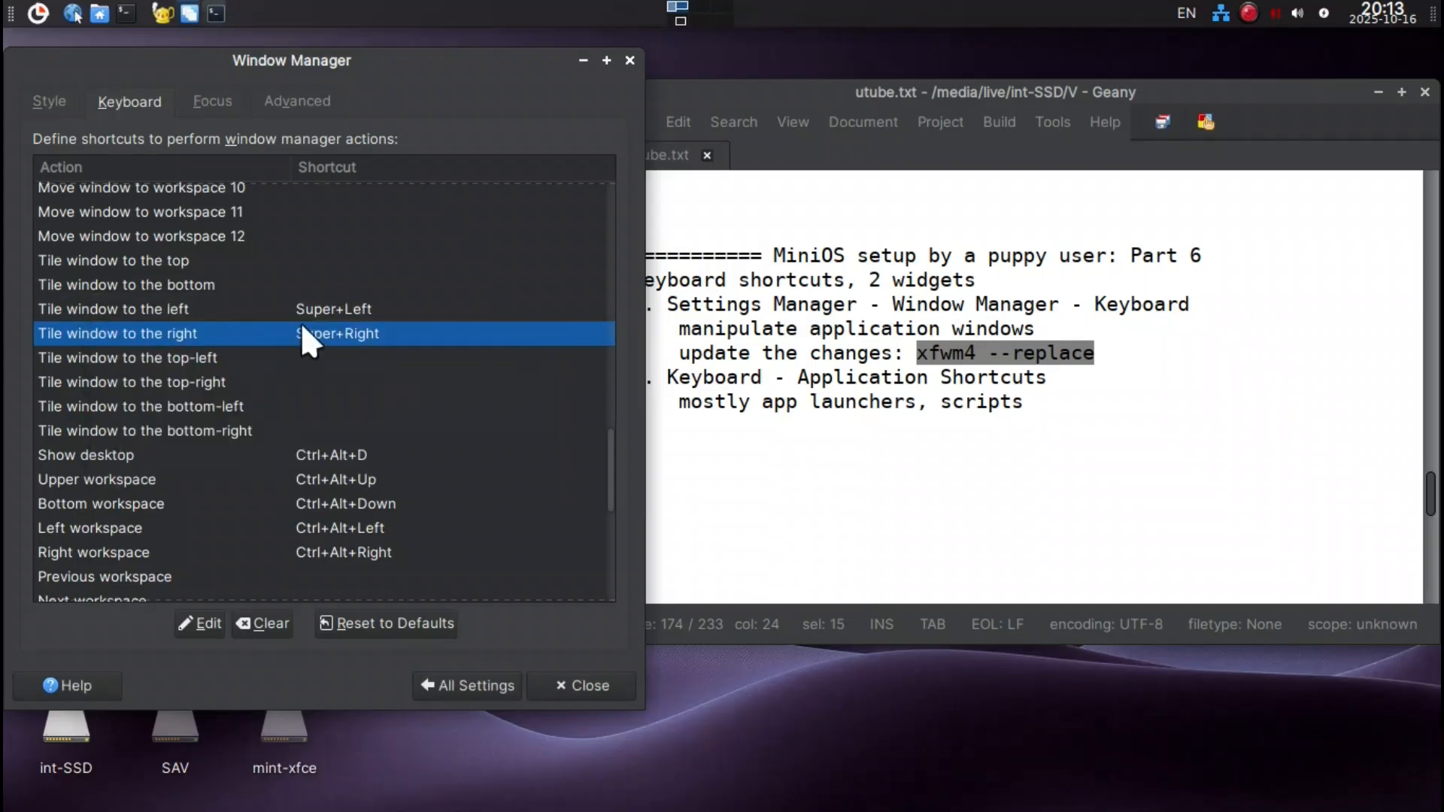
{"action": "left_click_drag", "start_coordinate": [327, 61], "coordinate": [344, 61]}
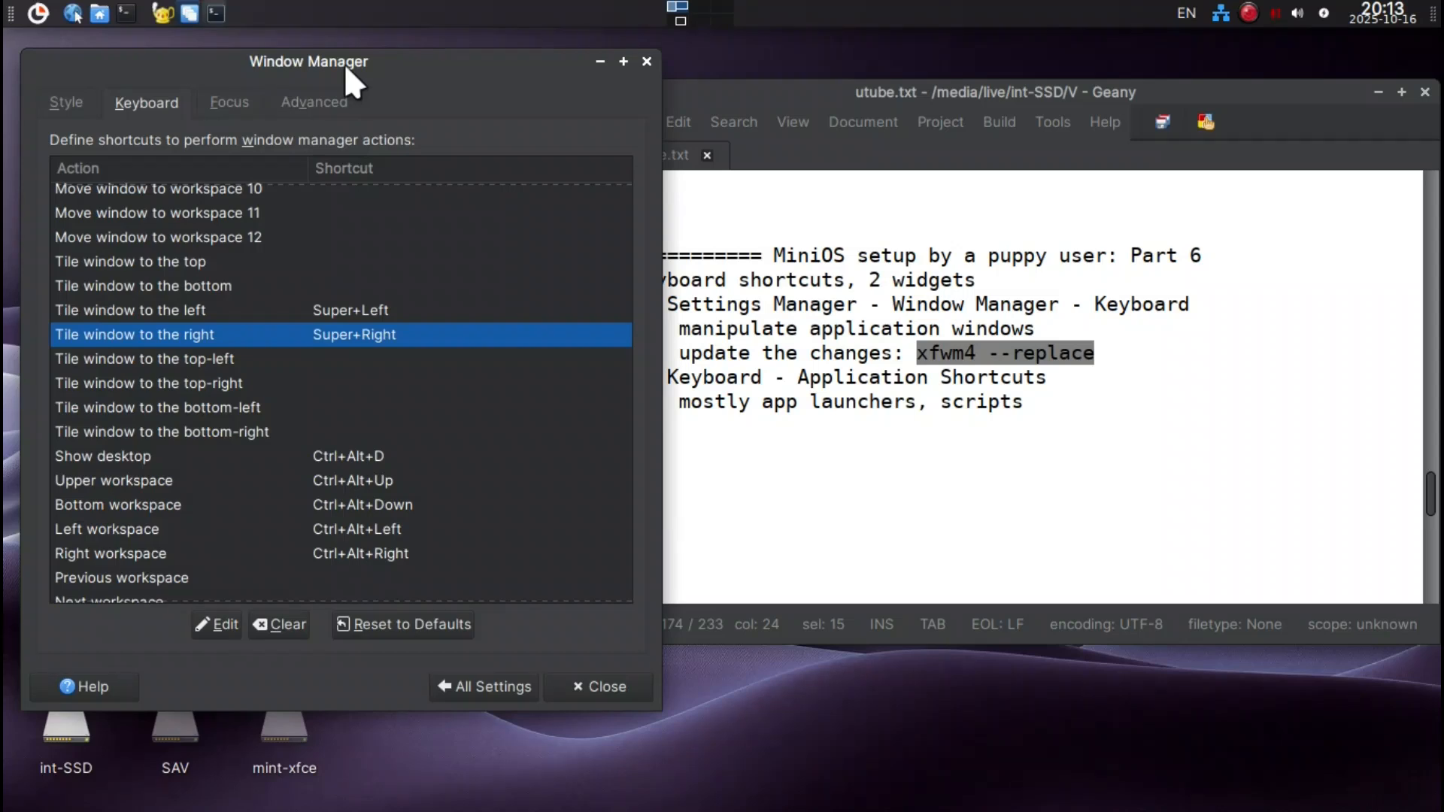
Run xfwm4 --replace in a new terminal to apply the shortcut changes, and close that terminal.
{"action": "key", "text": "ctrl+alt+t"}
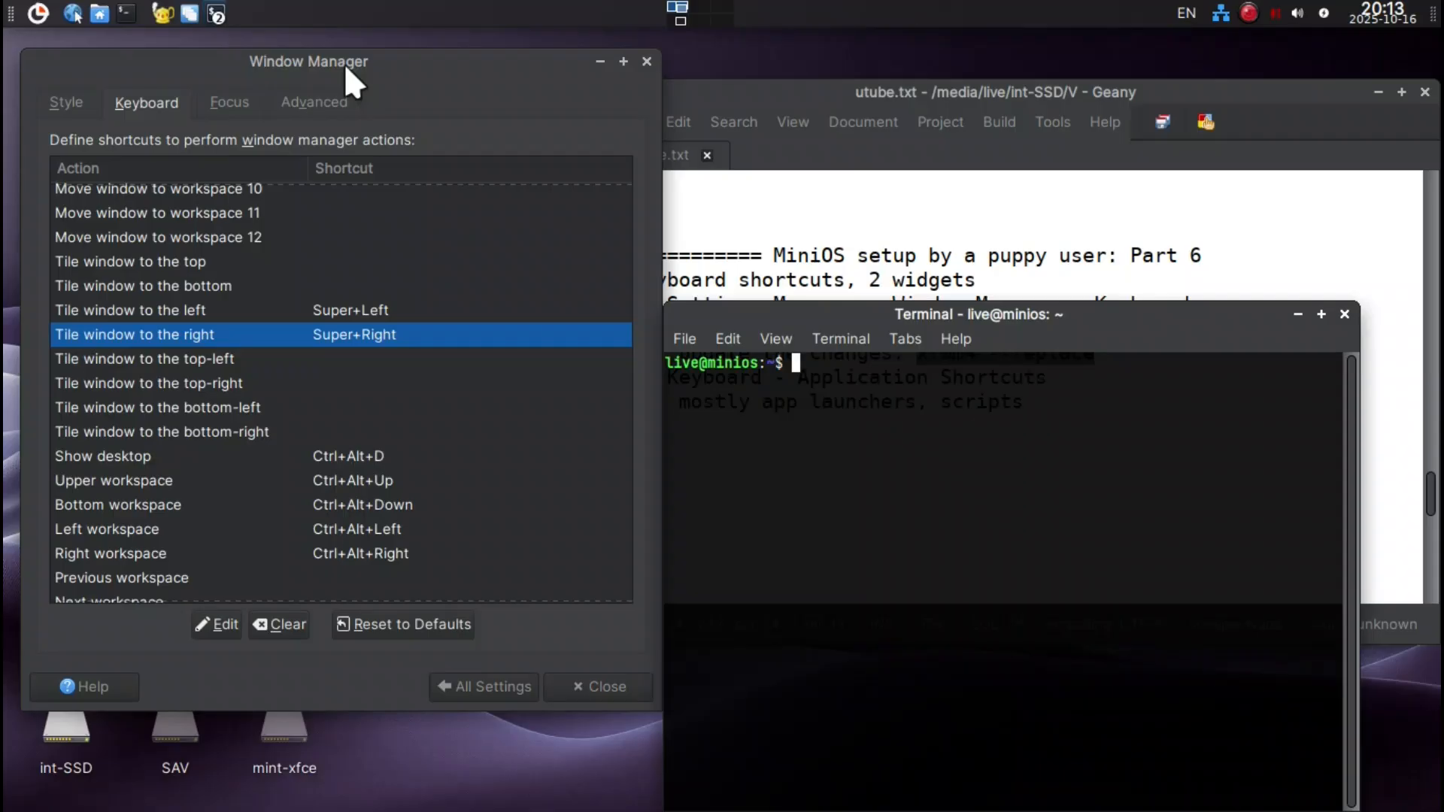
{"action": "middle_click", "coordinate": [945, 468]}
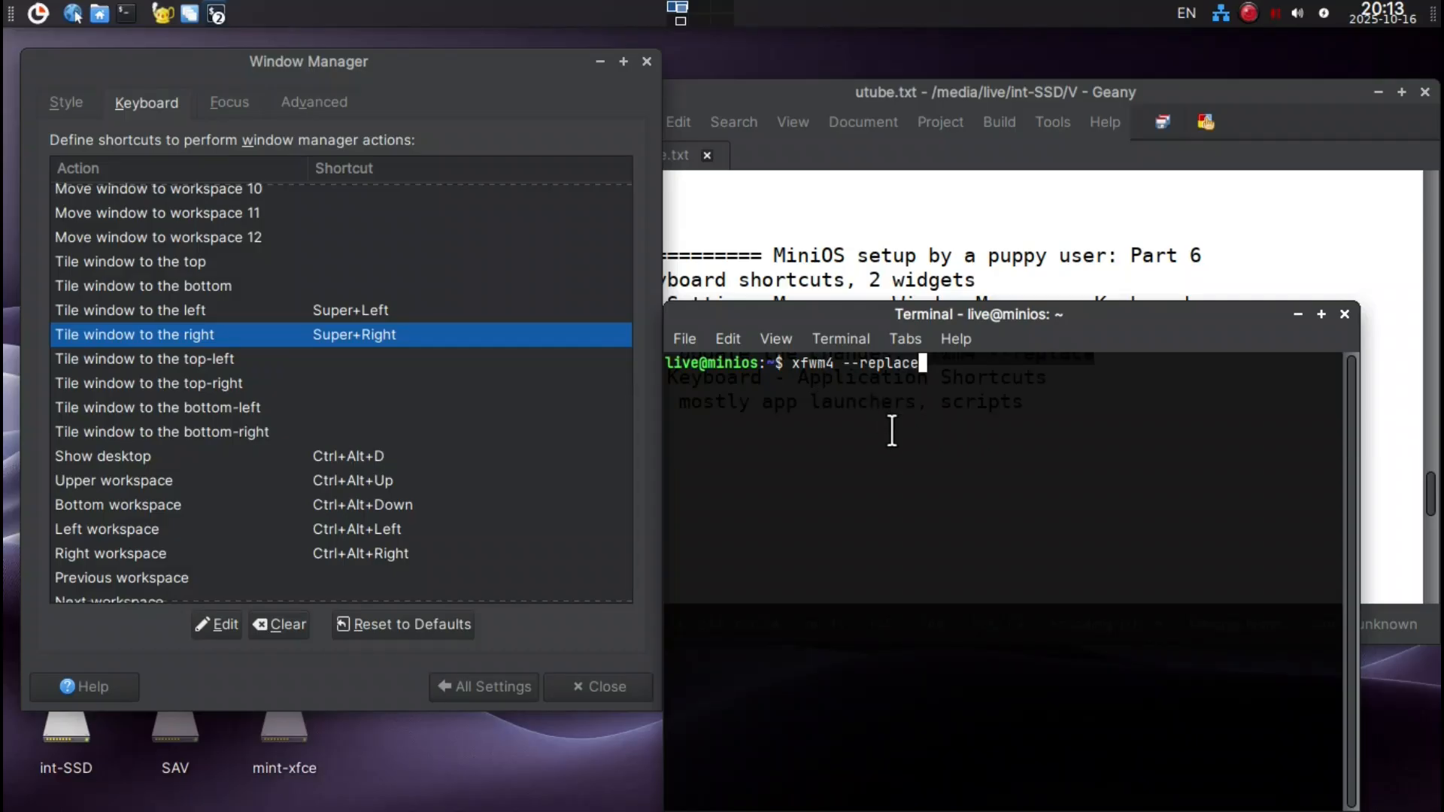
{"action": "key", "text": "Return"}
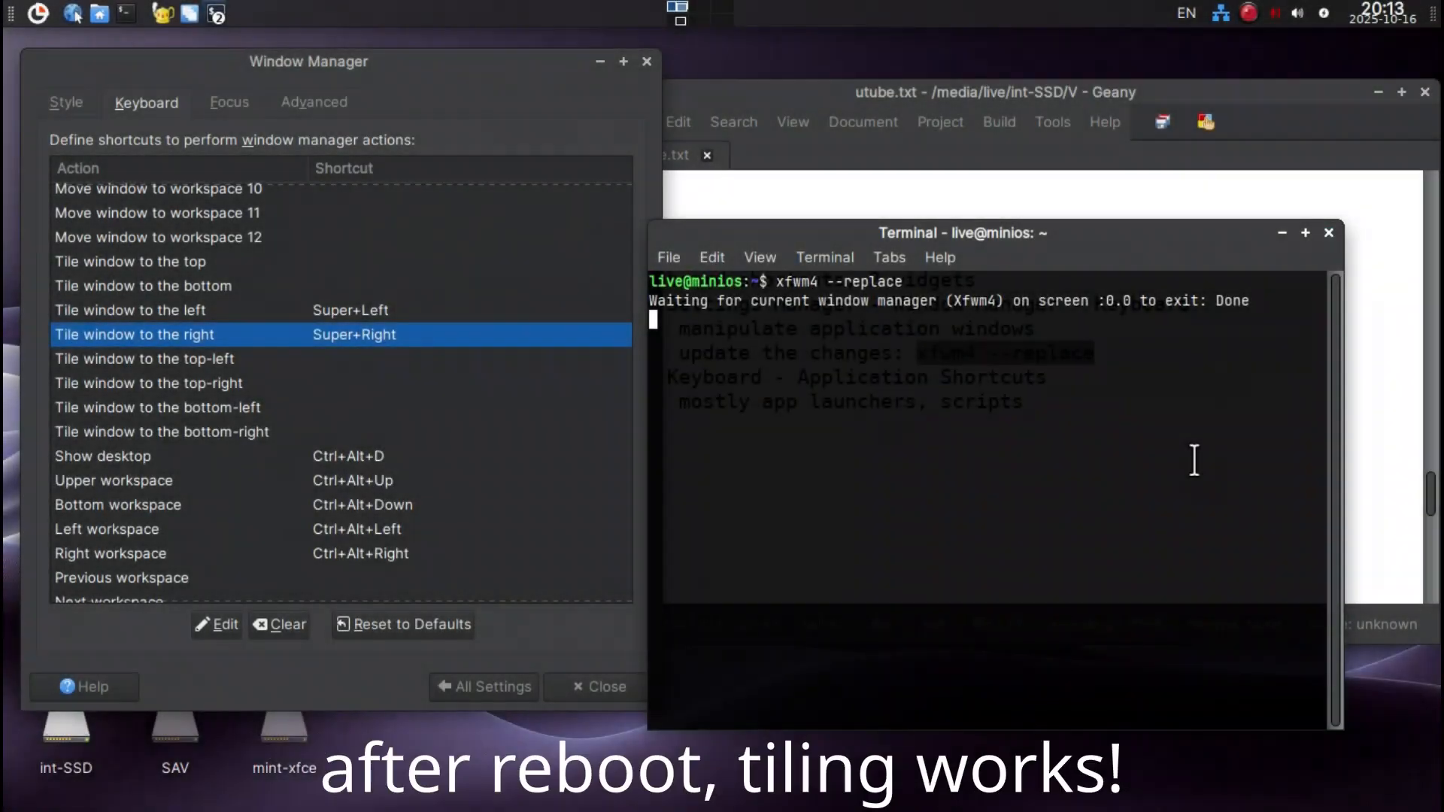
{"action": "key", "text": "ctrl+shift+q"}
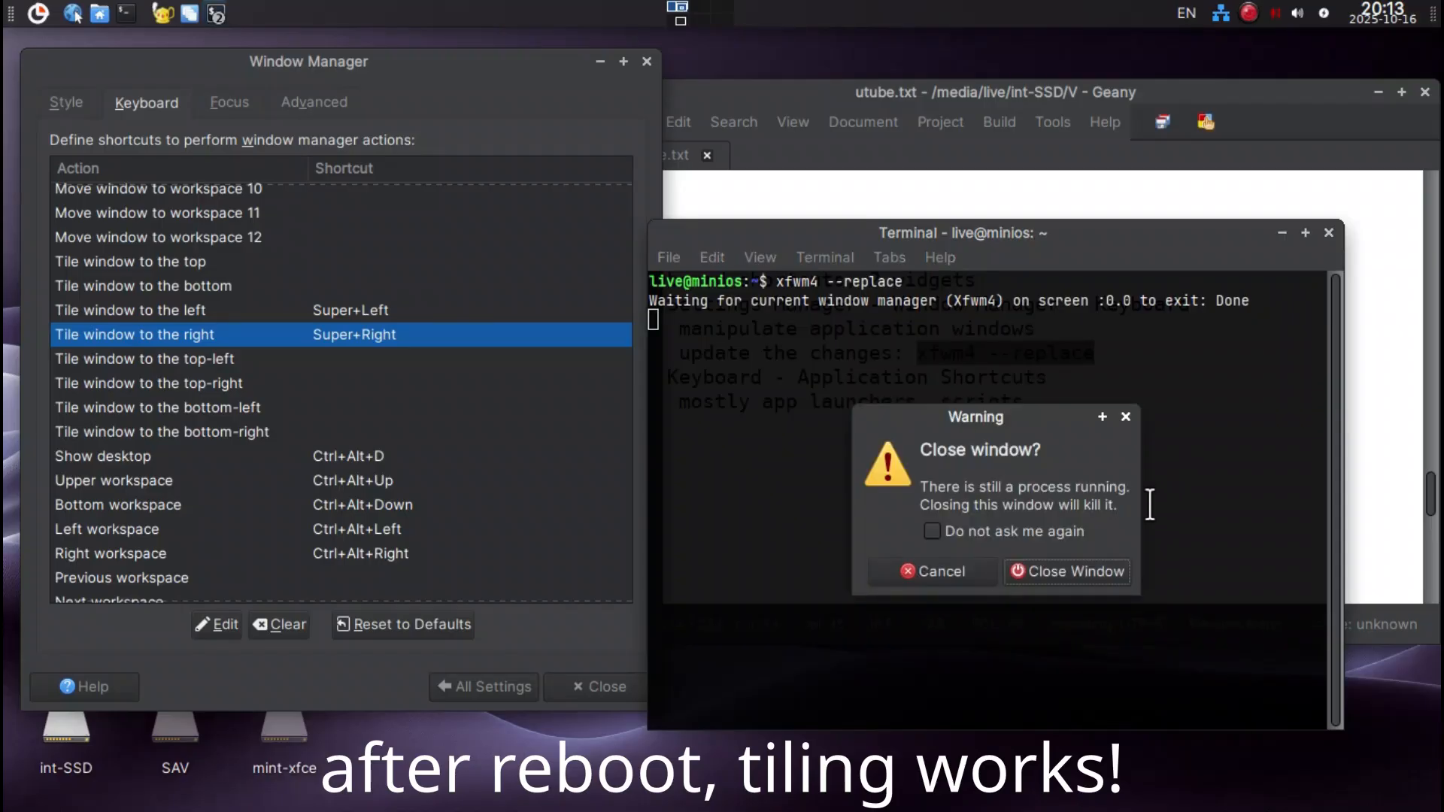
{"action": "left_click", "coordinate": [1099, 574]}
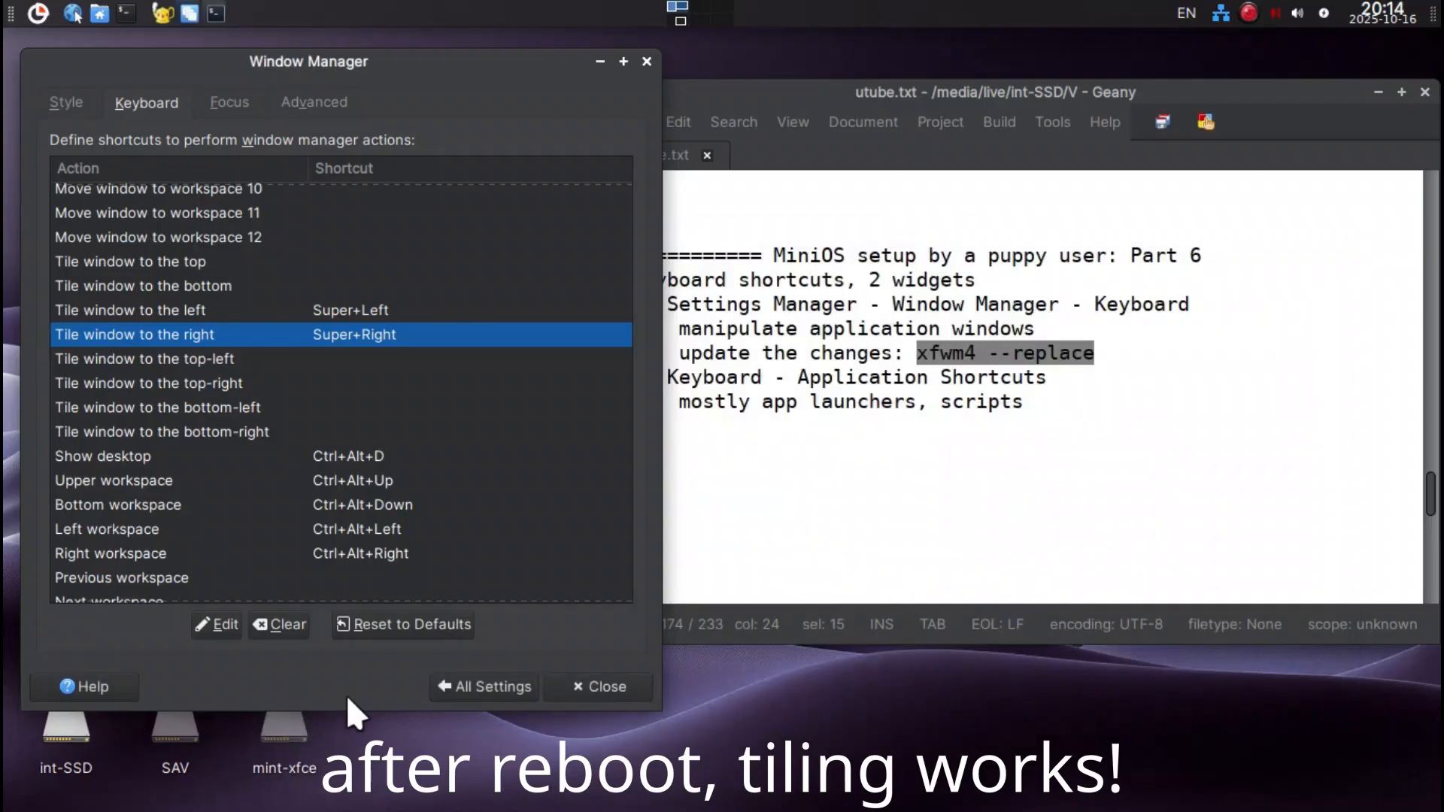
{"action": "key", "text": "ctrl+alt+t"}
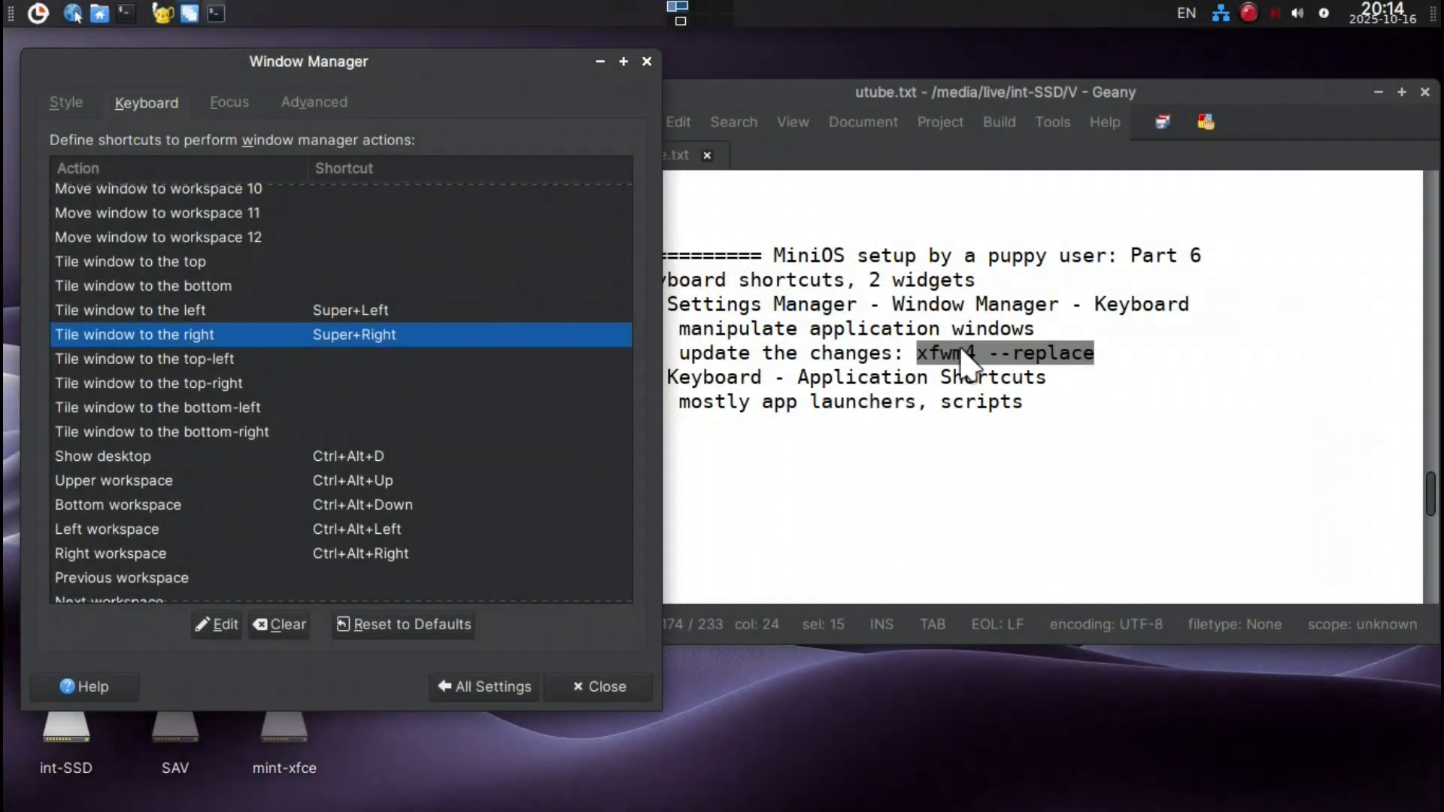
Assign Shift+Ctrl+Up to the Upper workspace action and Shift+Ctrl+Down to the Bottom workspace action.
{"action": "scroll", "coordinate": [358, 442], "scroll_direction": "down", "scroll_amount": 2}
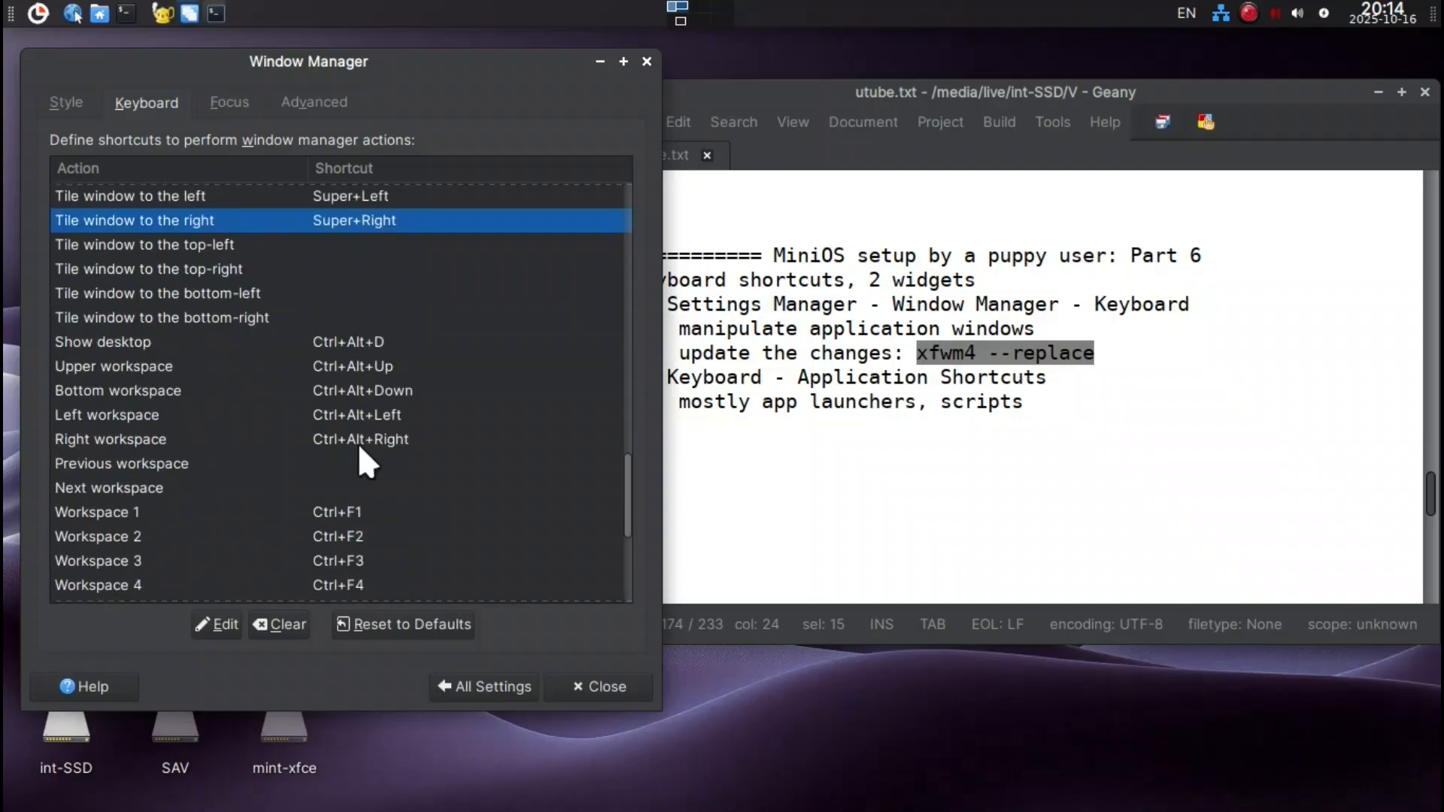
{"action": "left_click", "coordinate": [340, 345]}
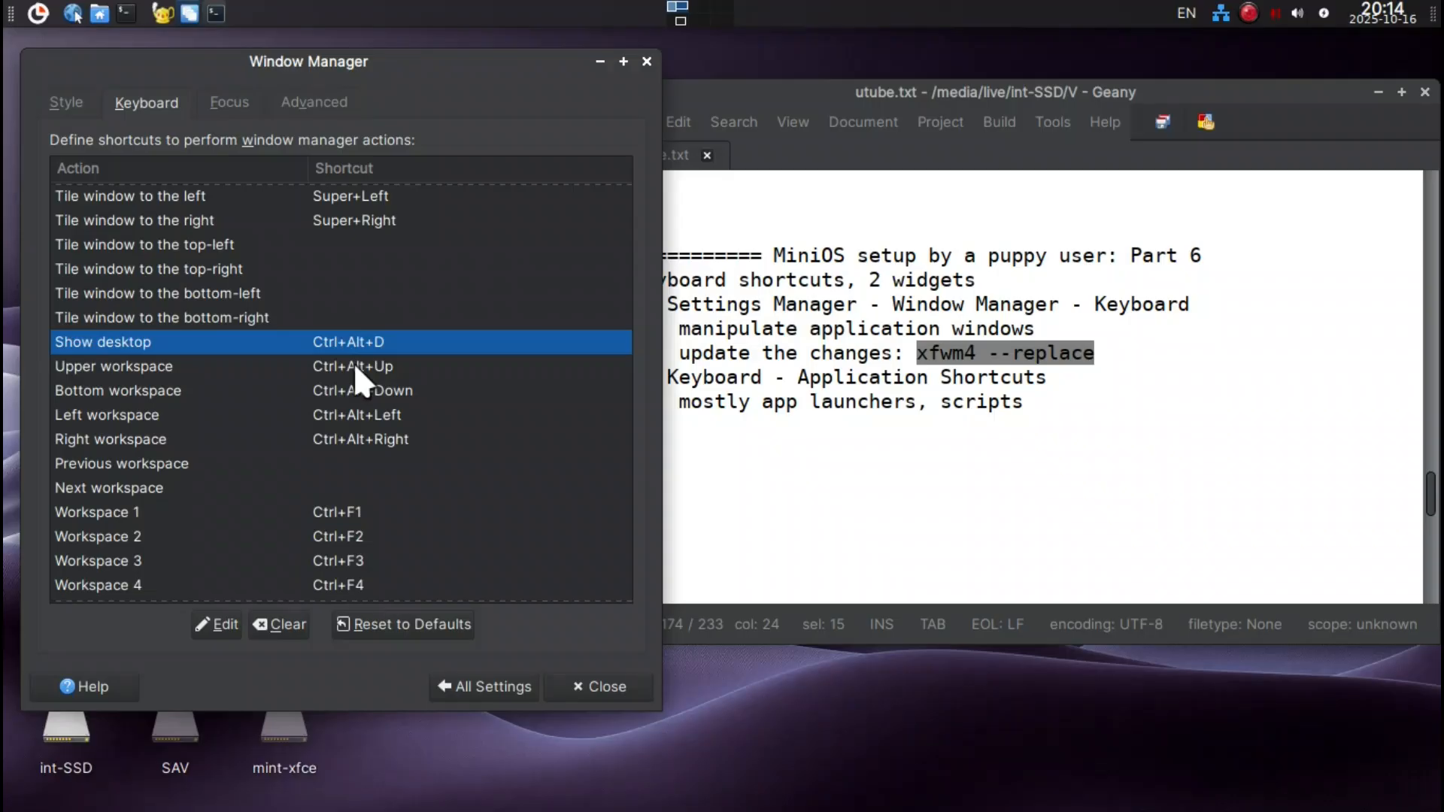
{"action": "left_click", "coordinate": [354, 365]}
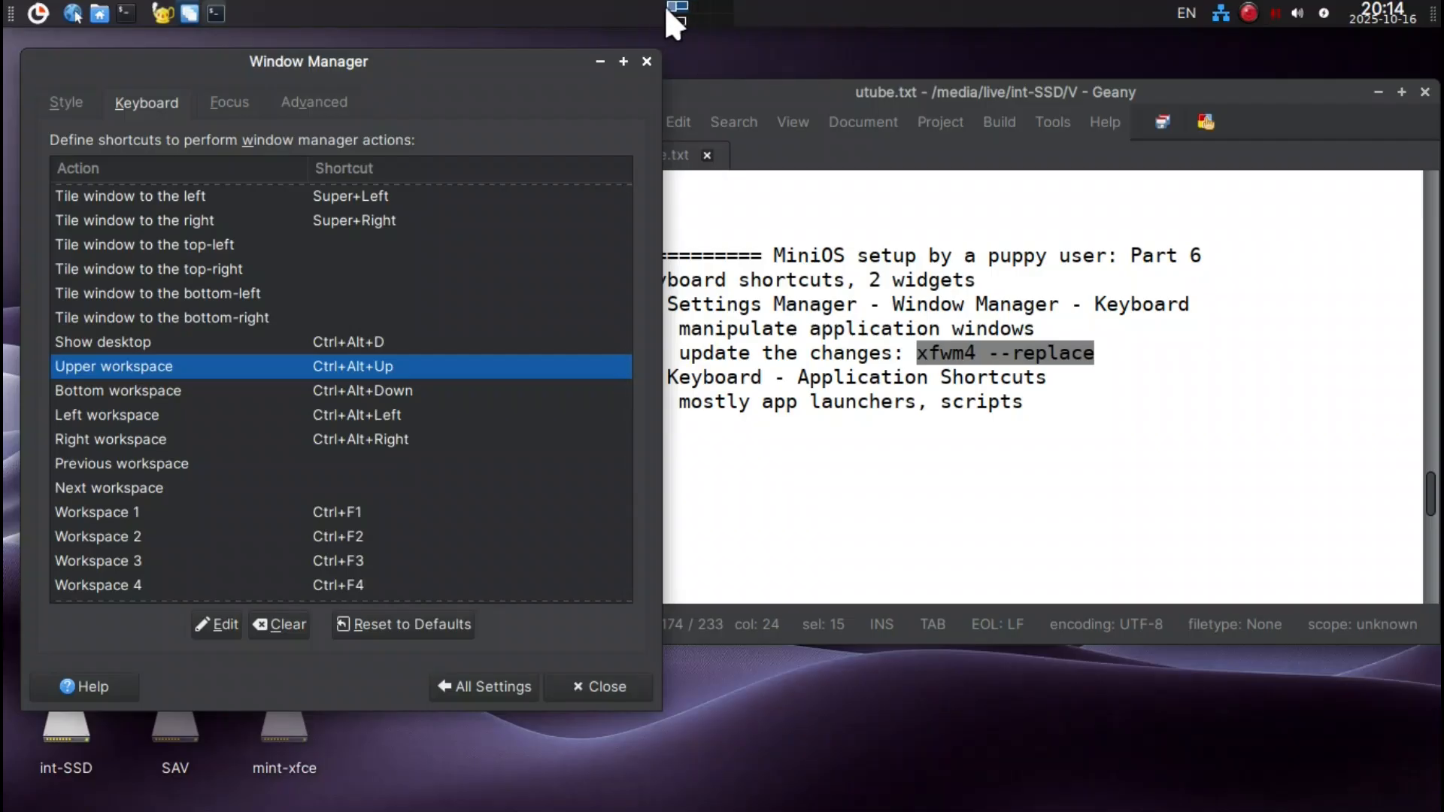
{"action": "double_click", "coordinate": [332, 362]}
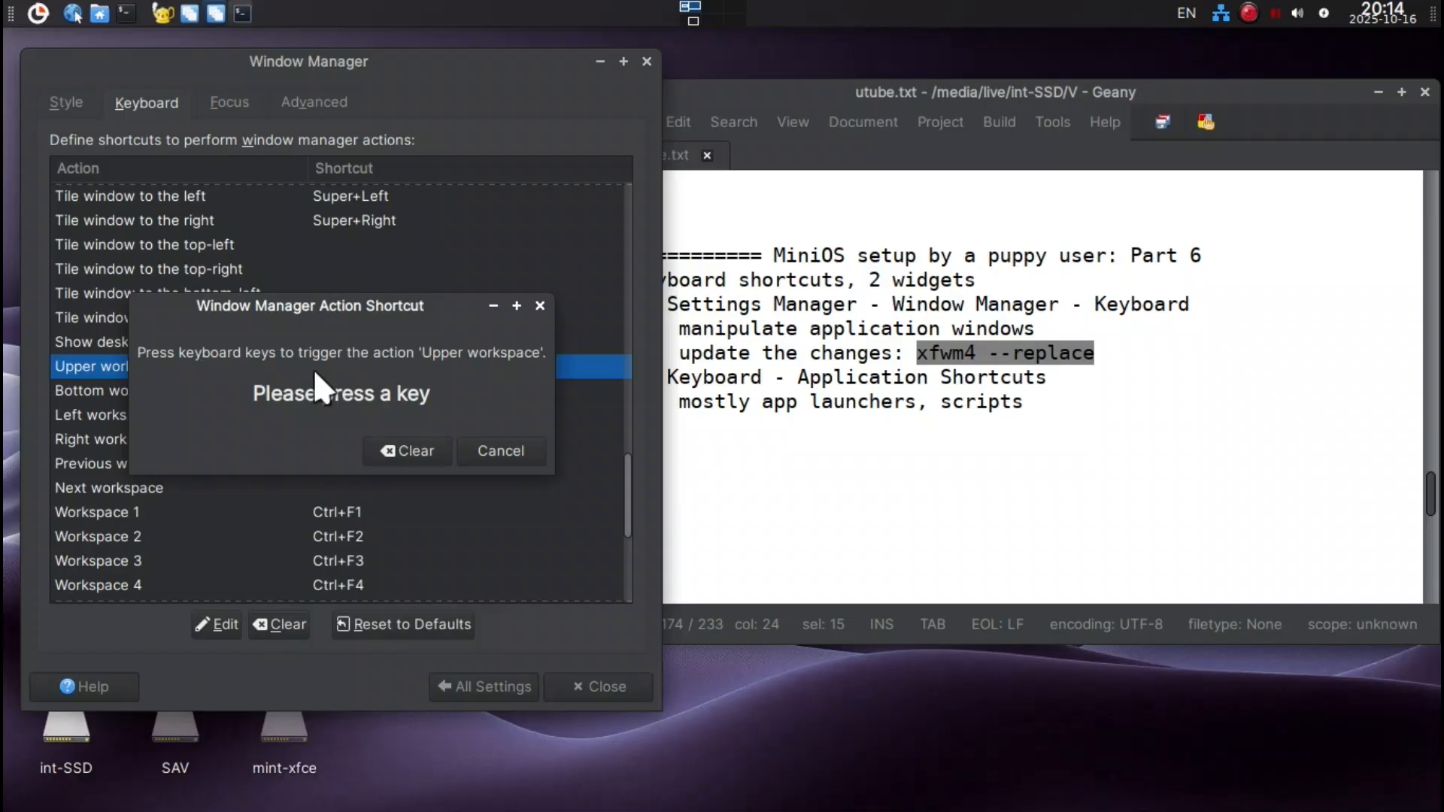
{"action": "key", "text": "shift+ctrl+Up"}
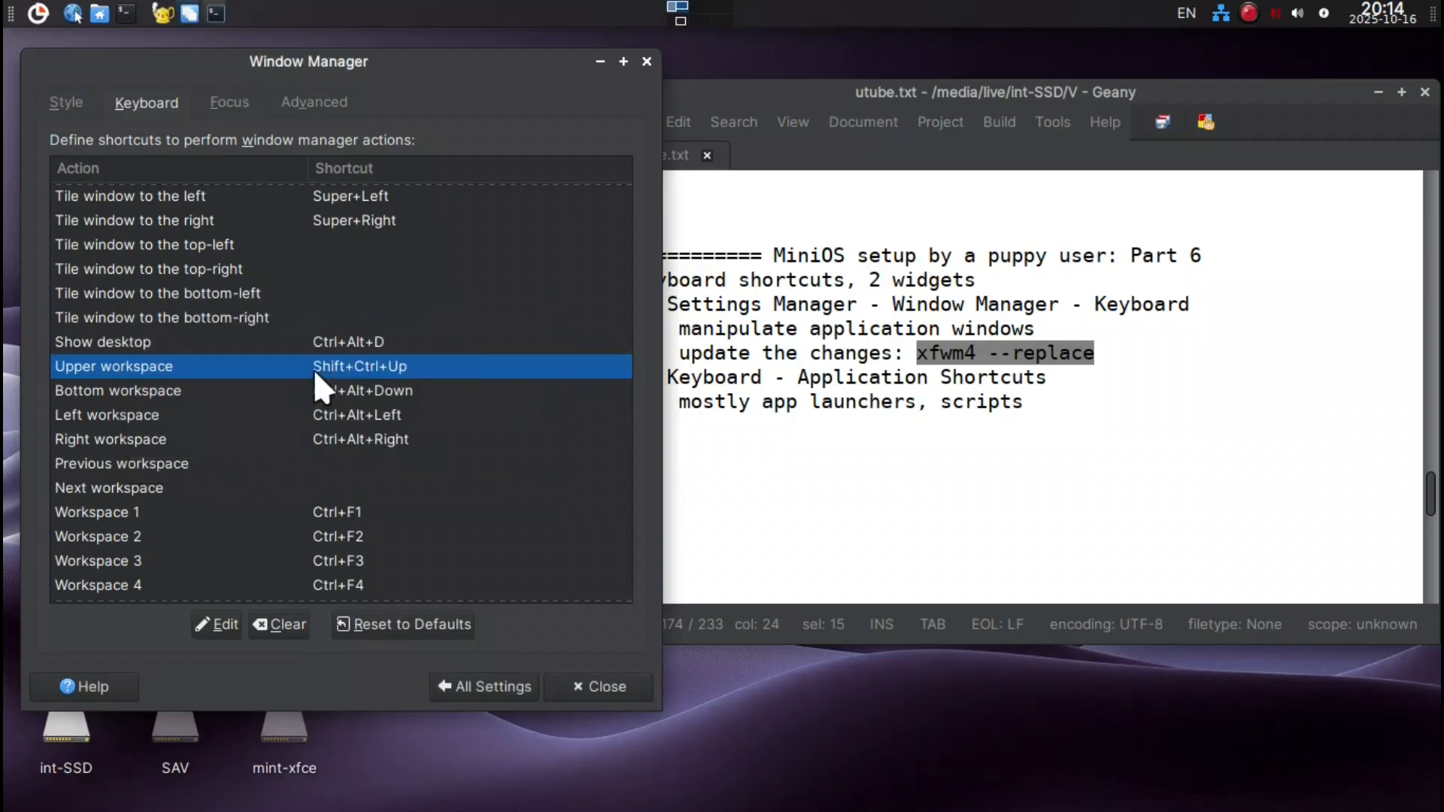
{"action": "double_click", "coordinate": [328, 384]}
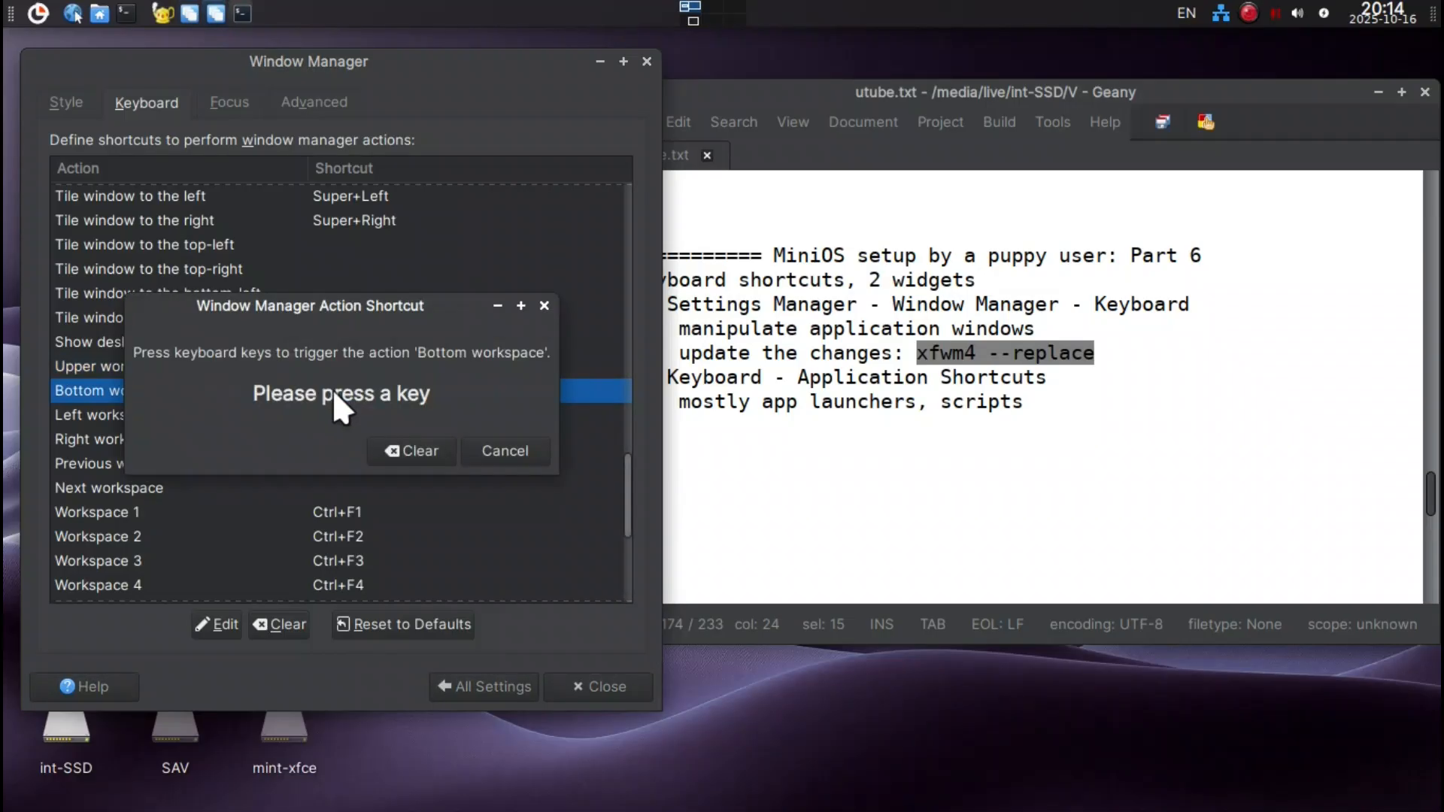
{"action": "key", "text": "shift+ctrl+Down"}
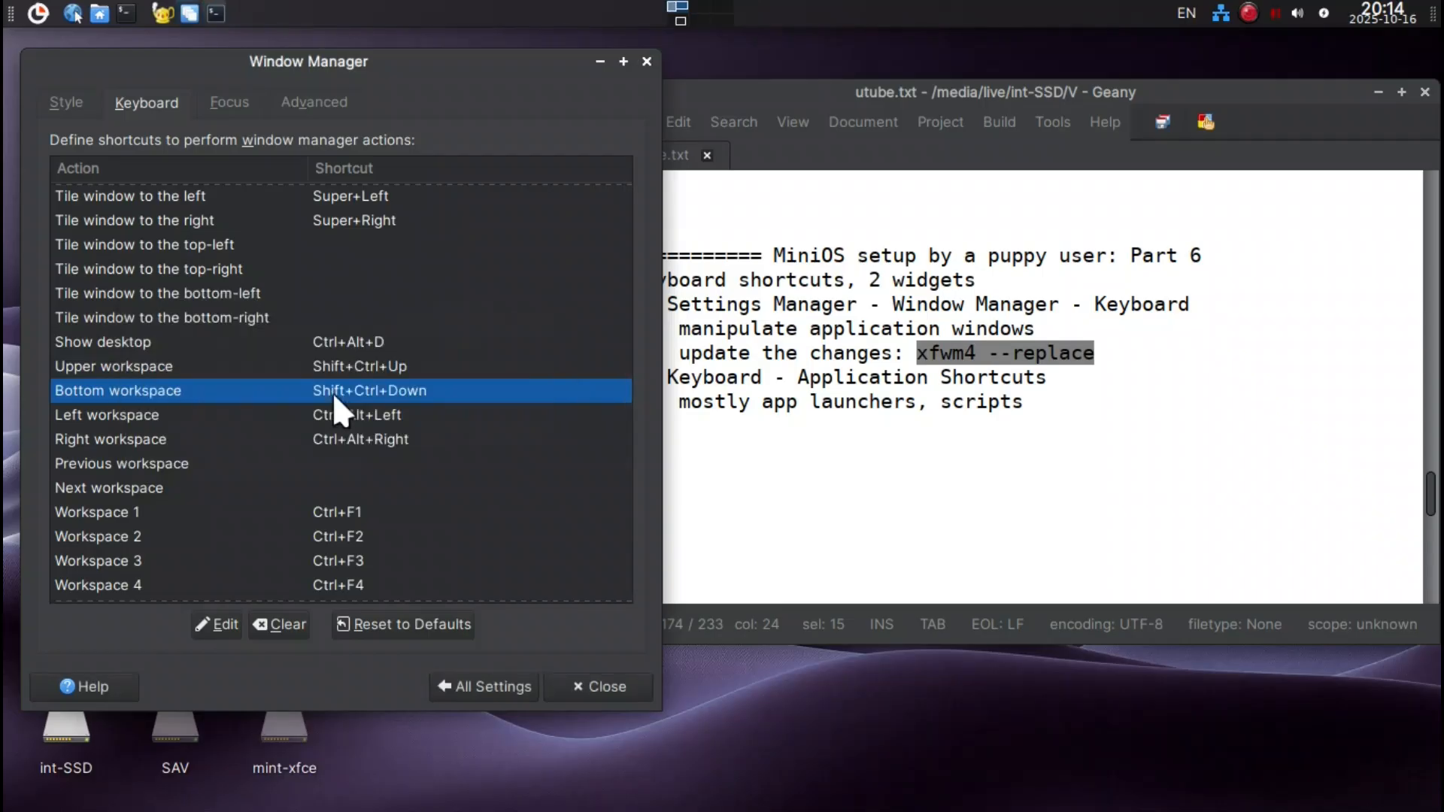
Assign Shift+Ctrl+Left to the Left workspace action and Shift+Ctrl+Right to the Right workspace action.
{"action": "double_click", "coordinate": [332, 416]}
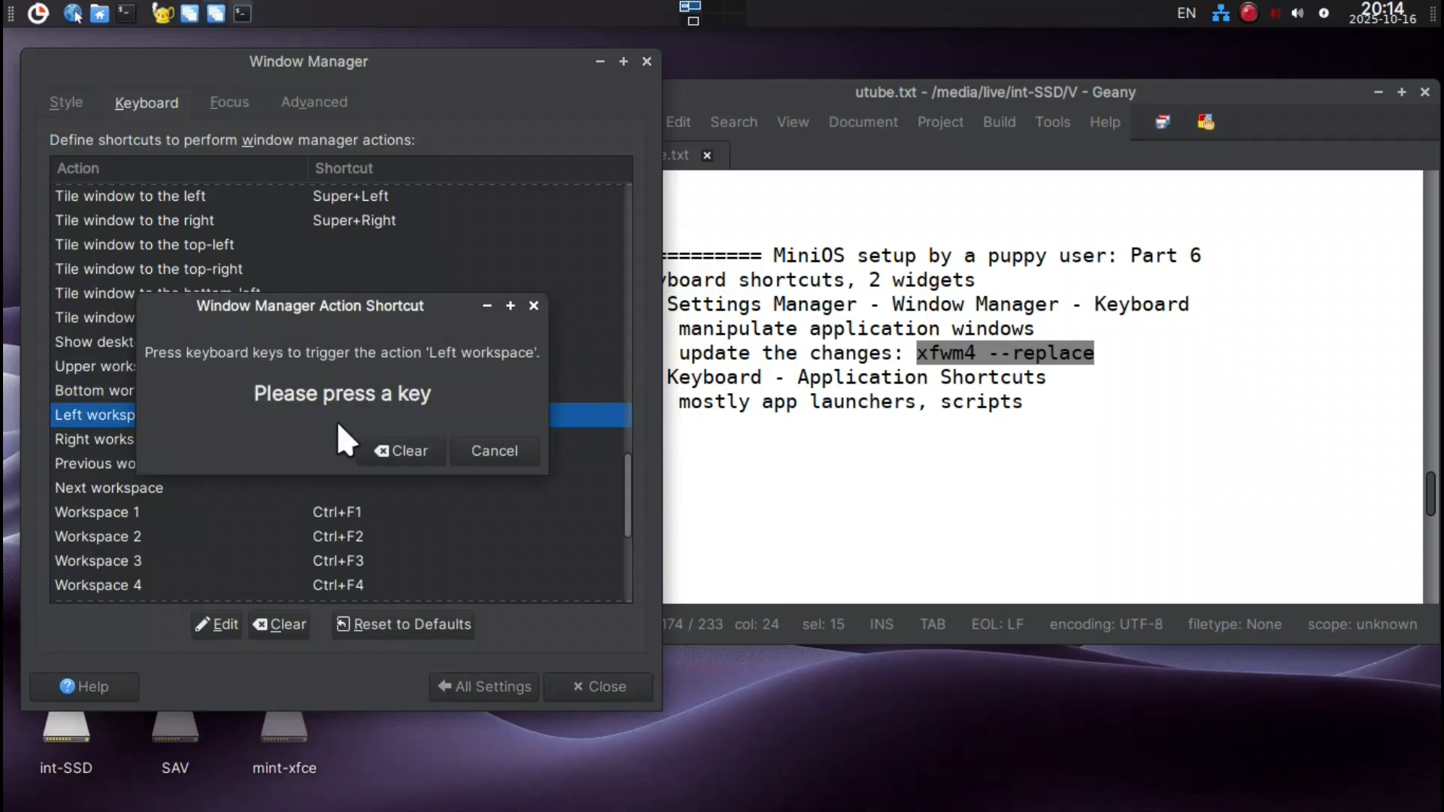
{"action": "key", "text": "shift+ctrl+Left"}
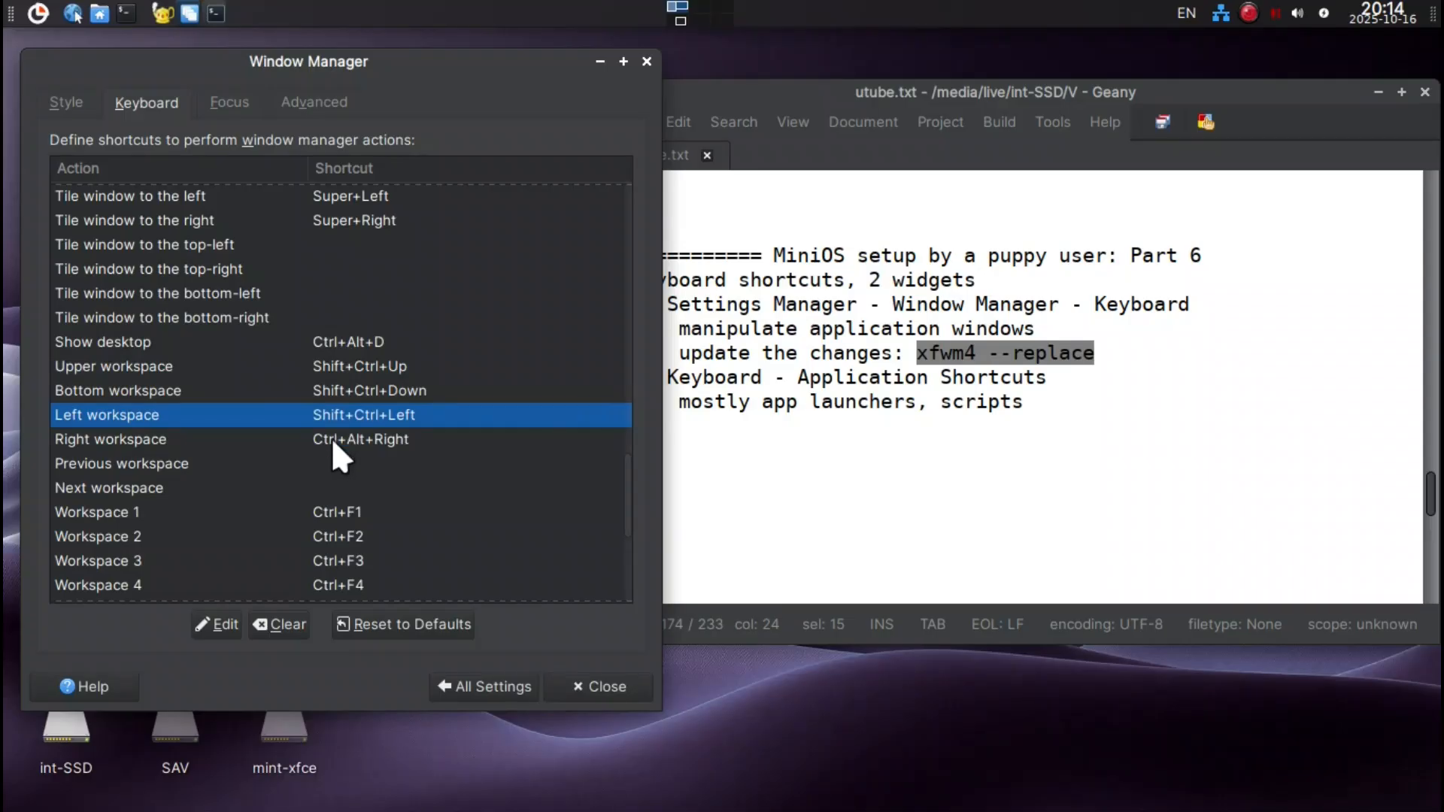
{"action": "left_click", "coordinate": [331, 438]}
{"action": "double_click", "coordinate": [330, 438]}
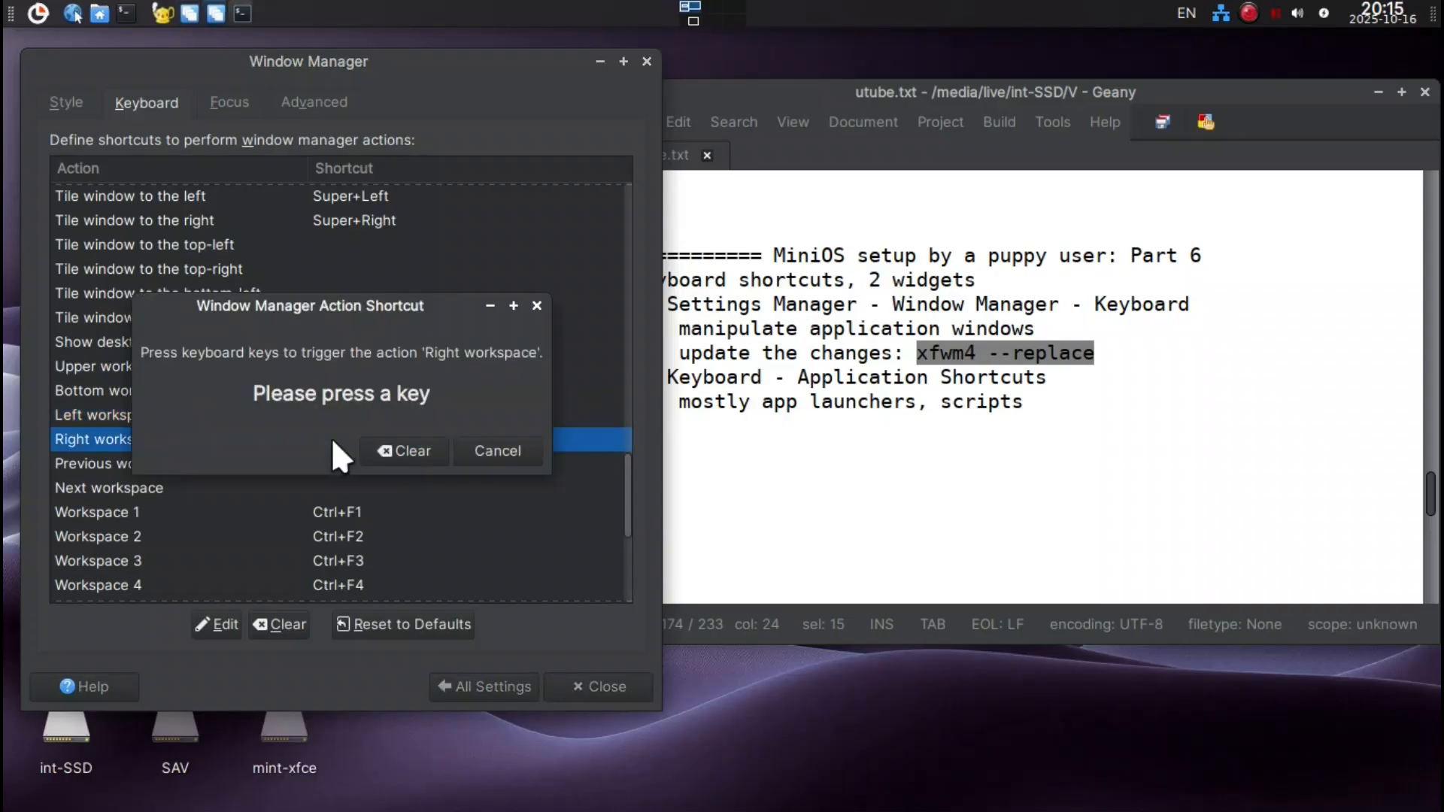
{"action": "key", "text": "shift+ctrl+Right"}
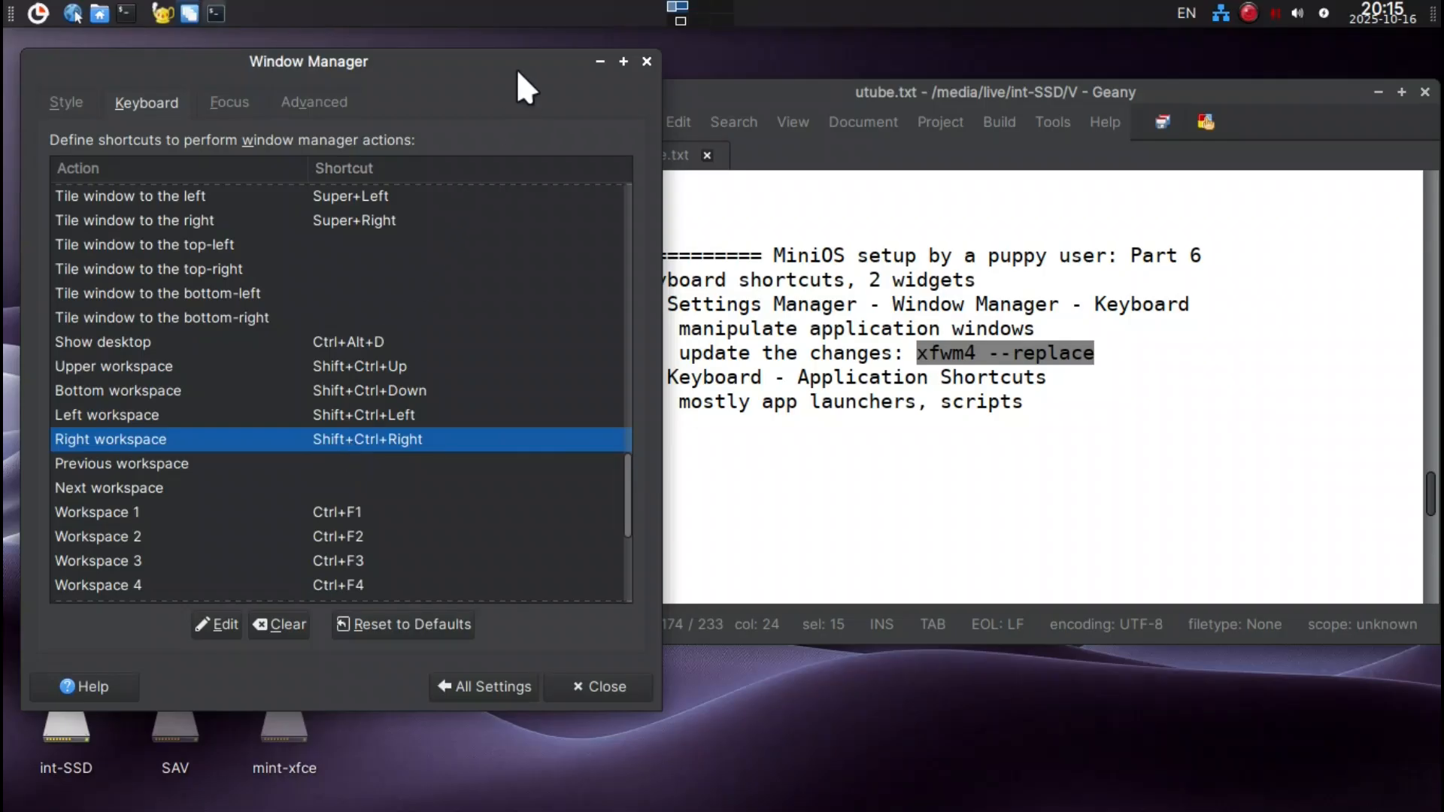
Test the new workspace shortcuts by switching to the neighbouring workspaces in all four directions and returning to the first one.
{"action": "left_click", "coordinate": [831, 88]}
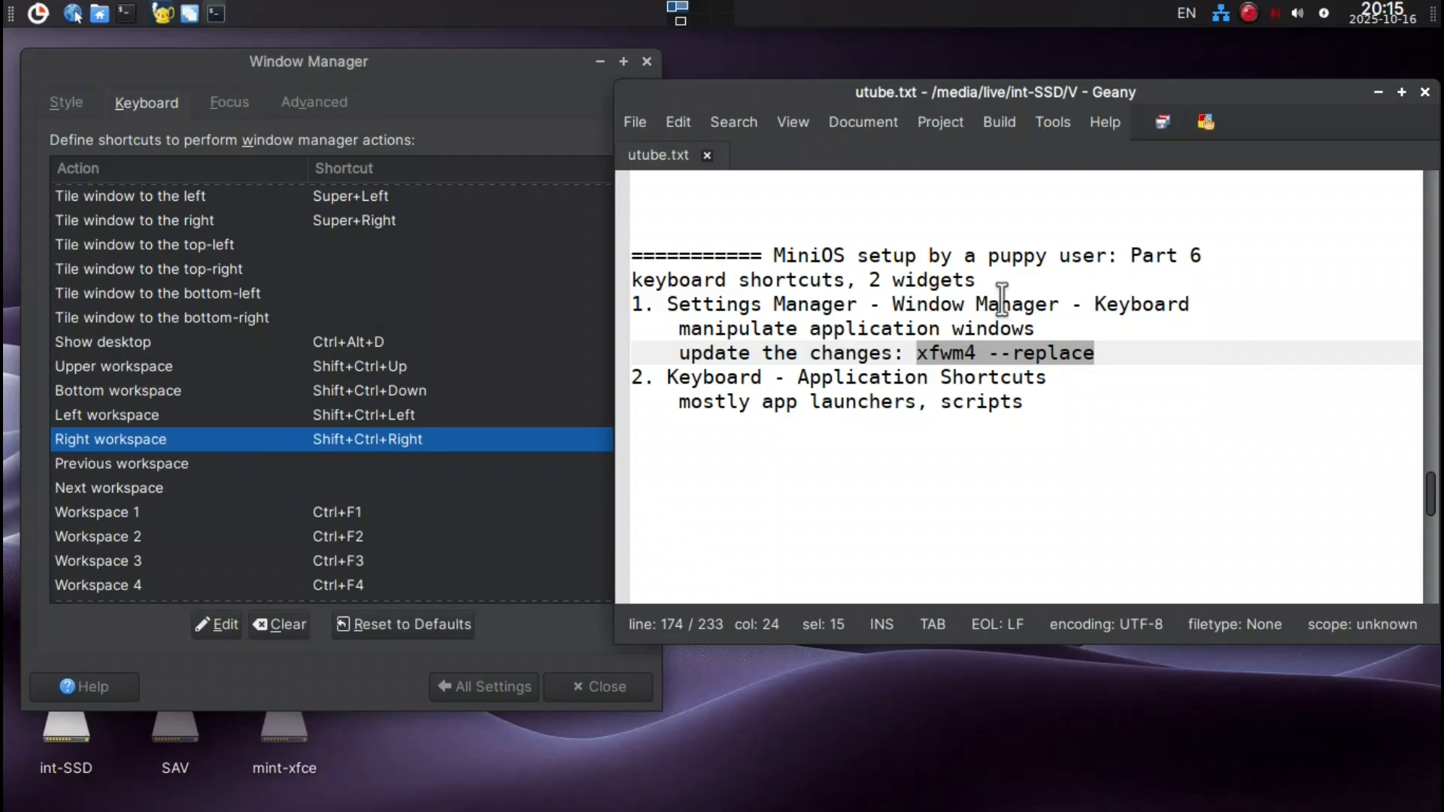
{"action": "key", "text": "ctrl+shift+Right"}
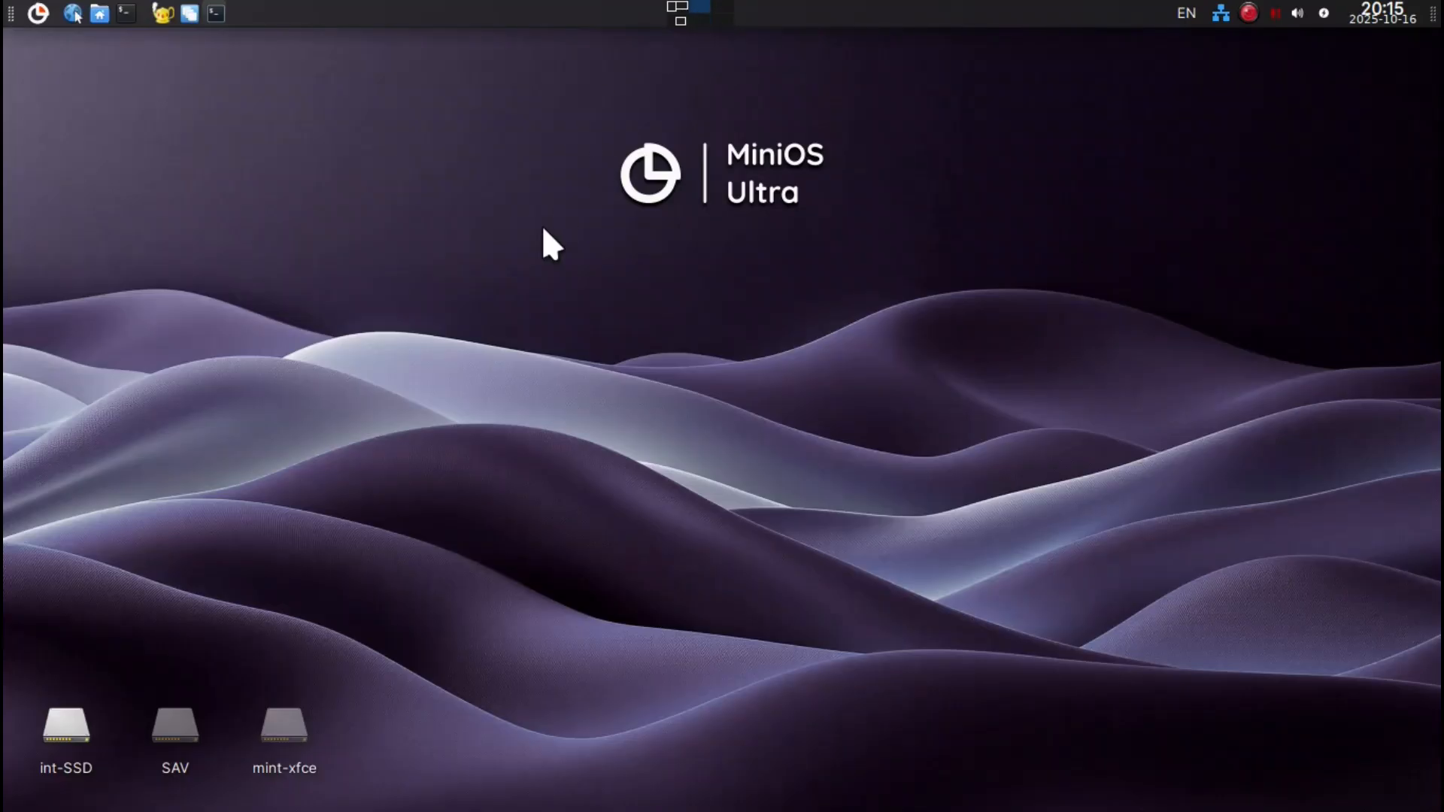
{"action": "key", "text": "ctrl+shift+Right"}
{"action": "key", "text": "ctrl+shift+Left"}
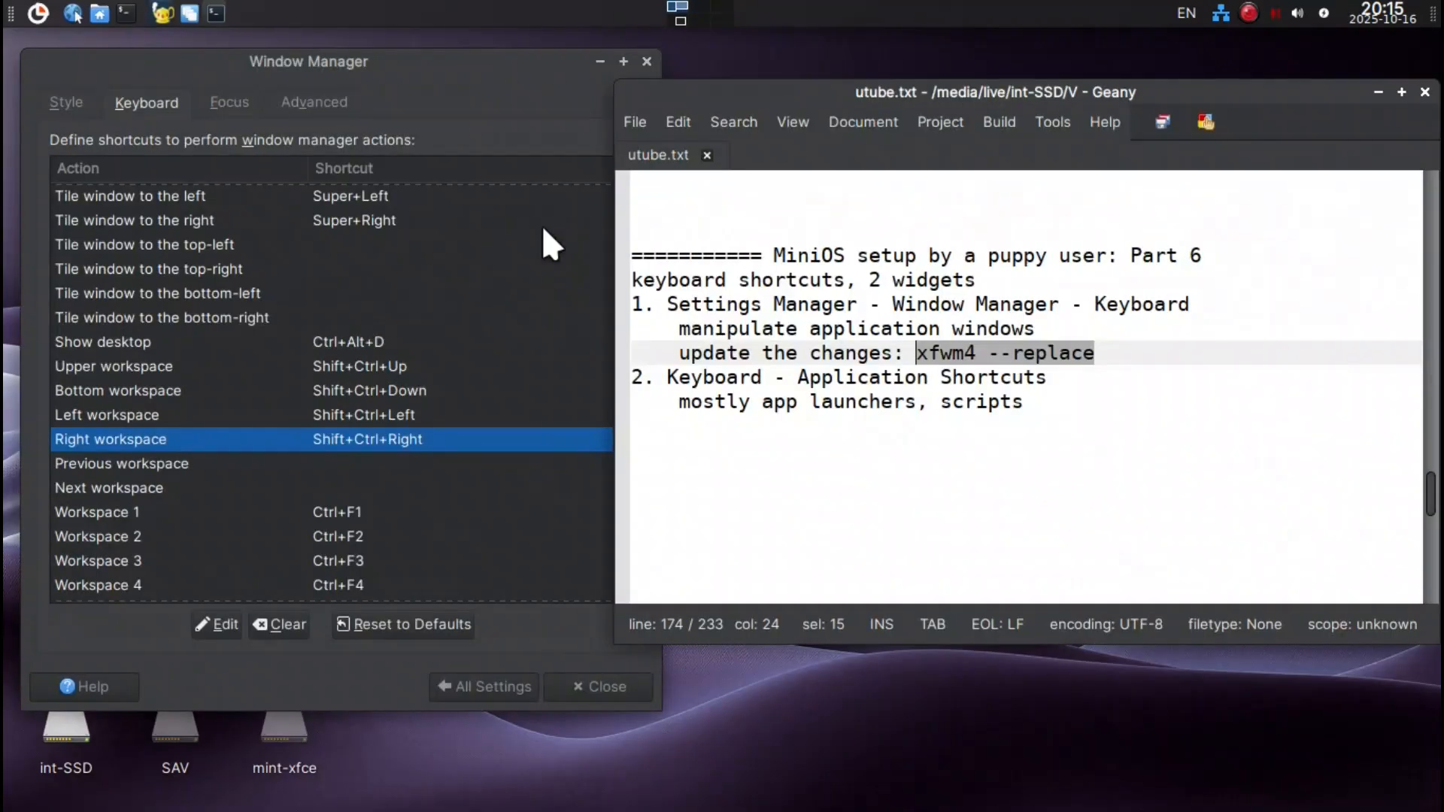
{"action": "key", "text": "ctrl+shift+Down"}
{"action": "key", "text": "ctrl+shift+Right"}
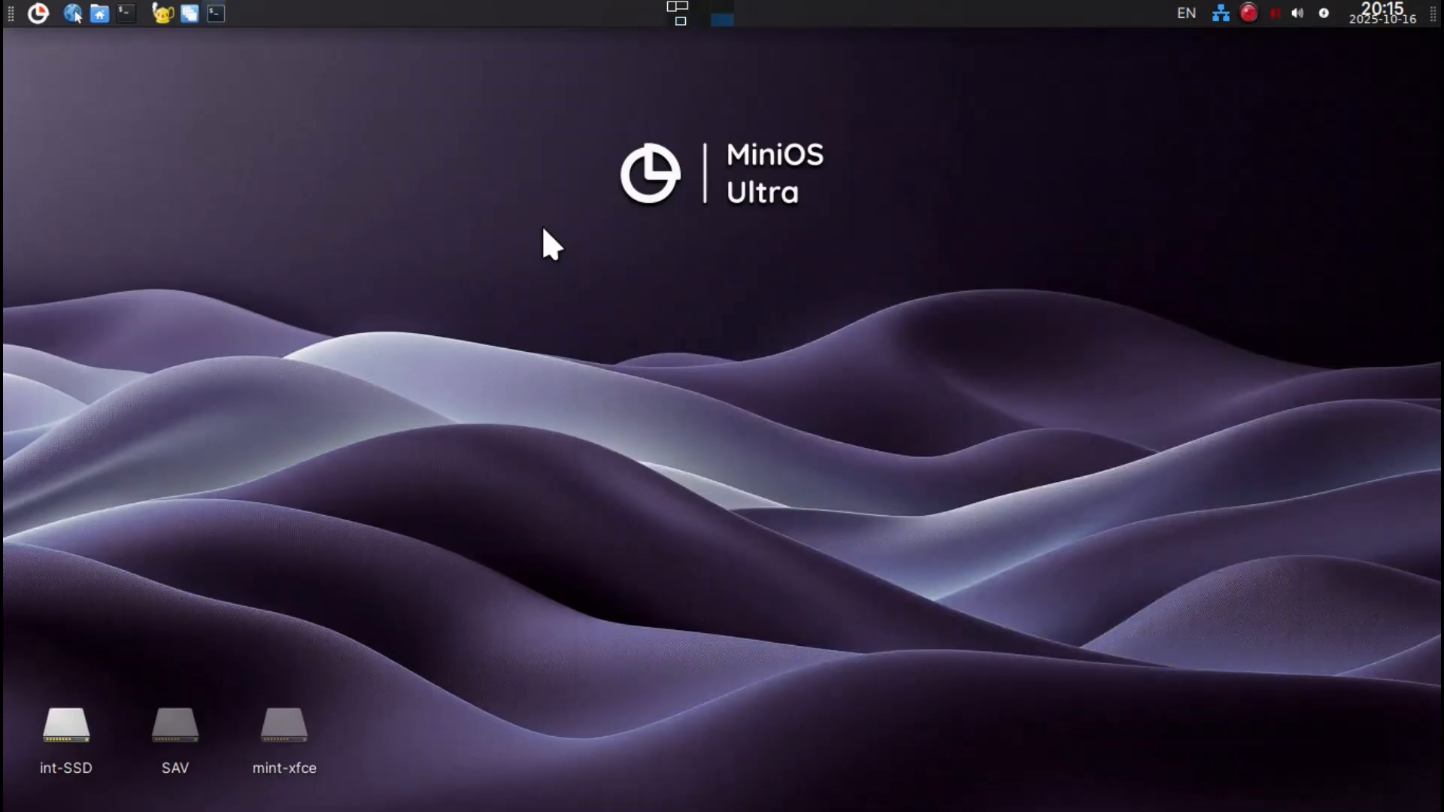
{"action": "key", "text": "ctrl+shift+Left"}
{"action": "key", "text": "ctrl+shift+Up"}
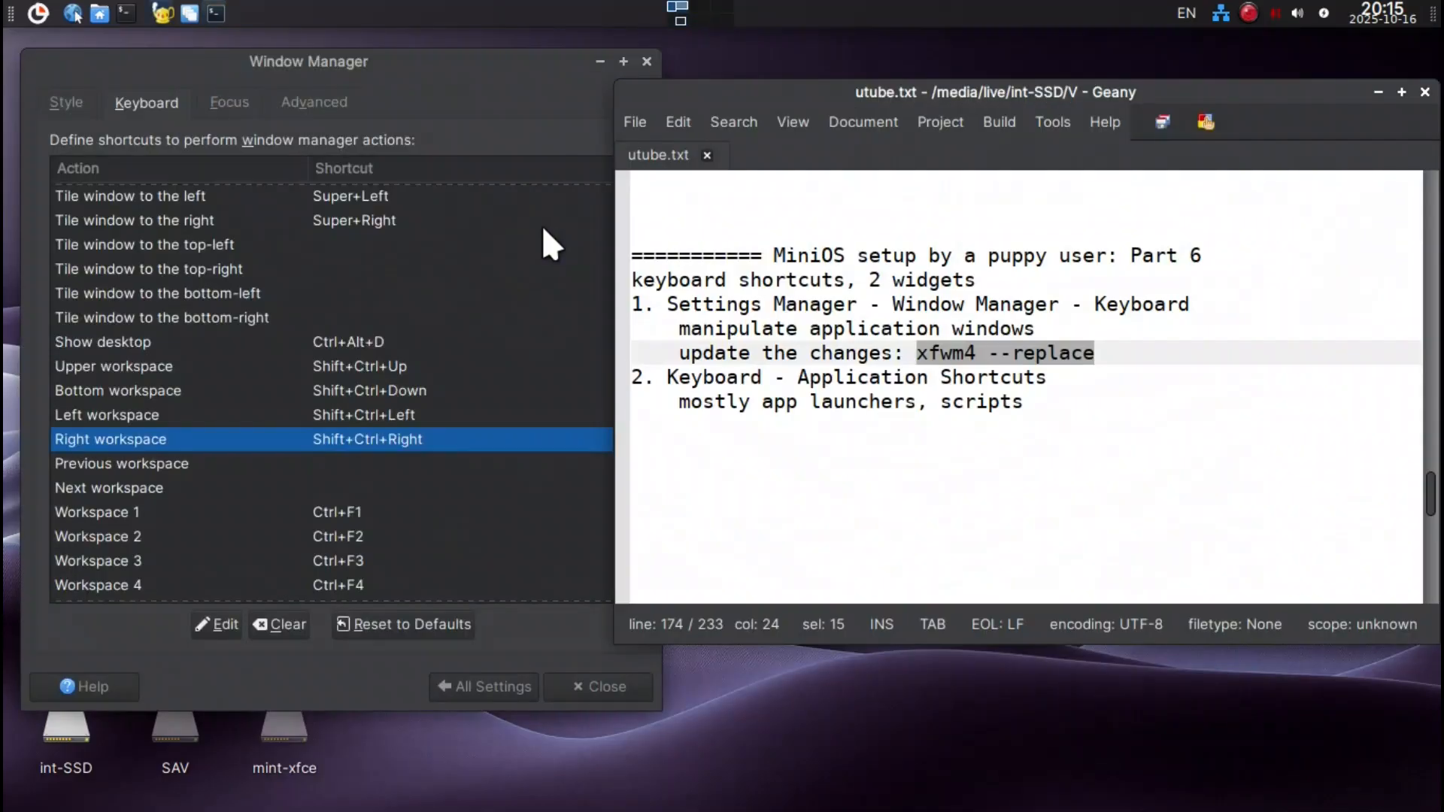
{"action": "scroll", "coordinate": [332, 340], "scroll_direction": "down", "scroll_amount": 5}
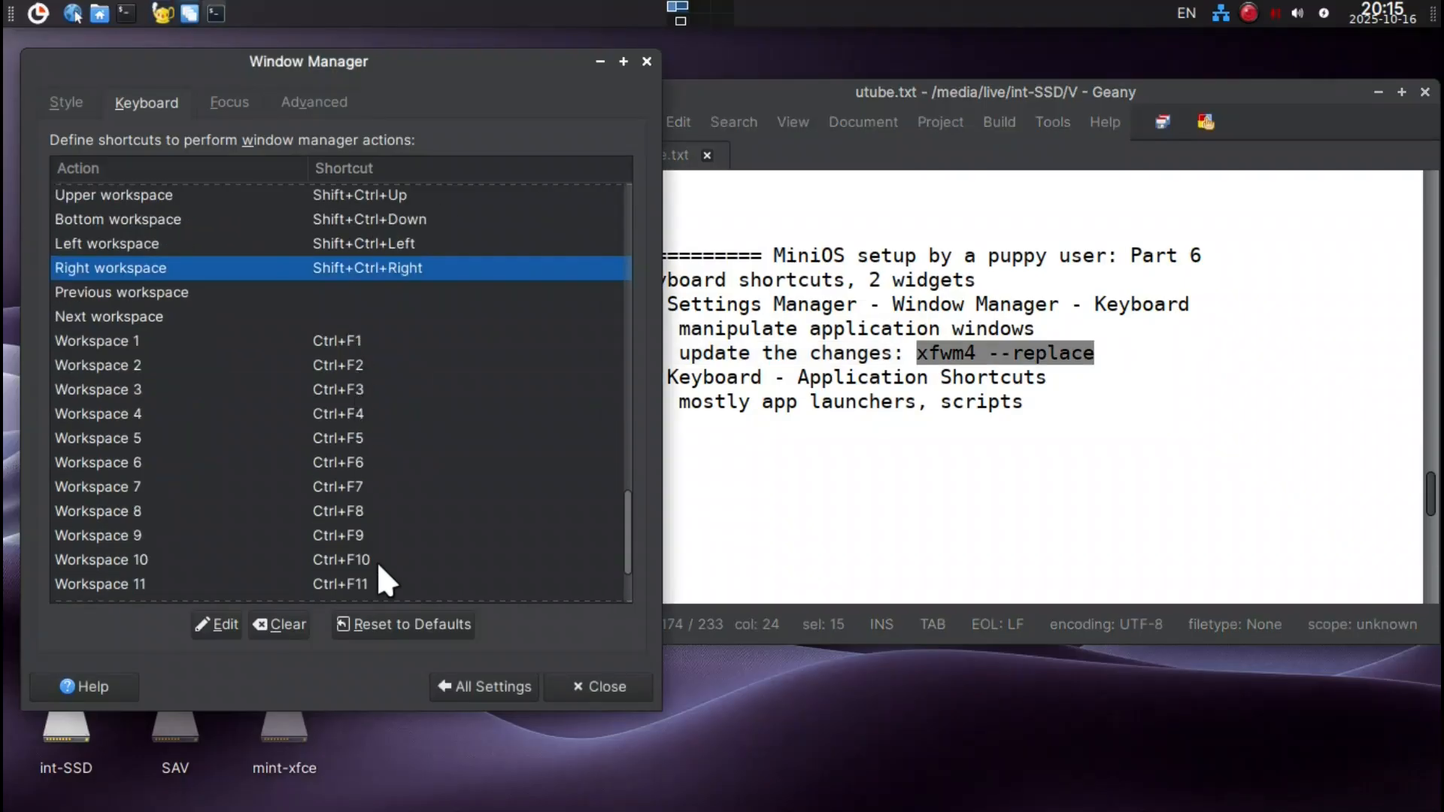
{"action": "scroll", "coordinate": [378, 567], "scroll_direction": "down", "scroll_amount": 3}
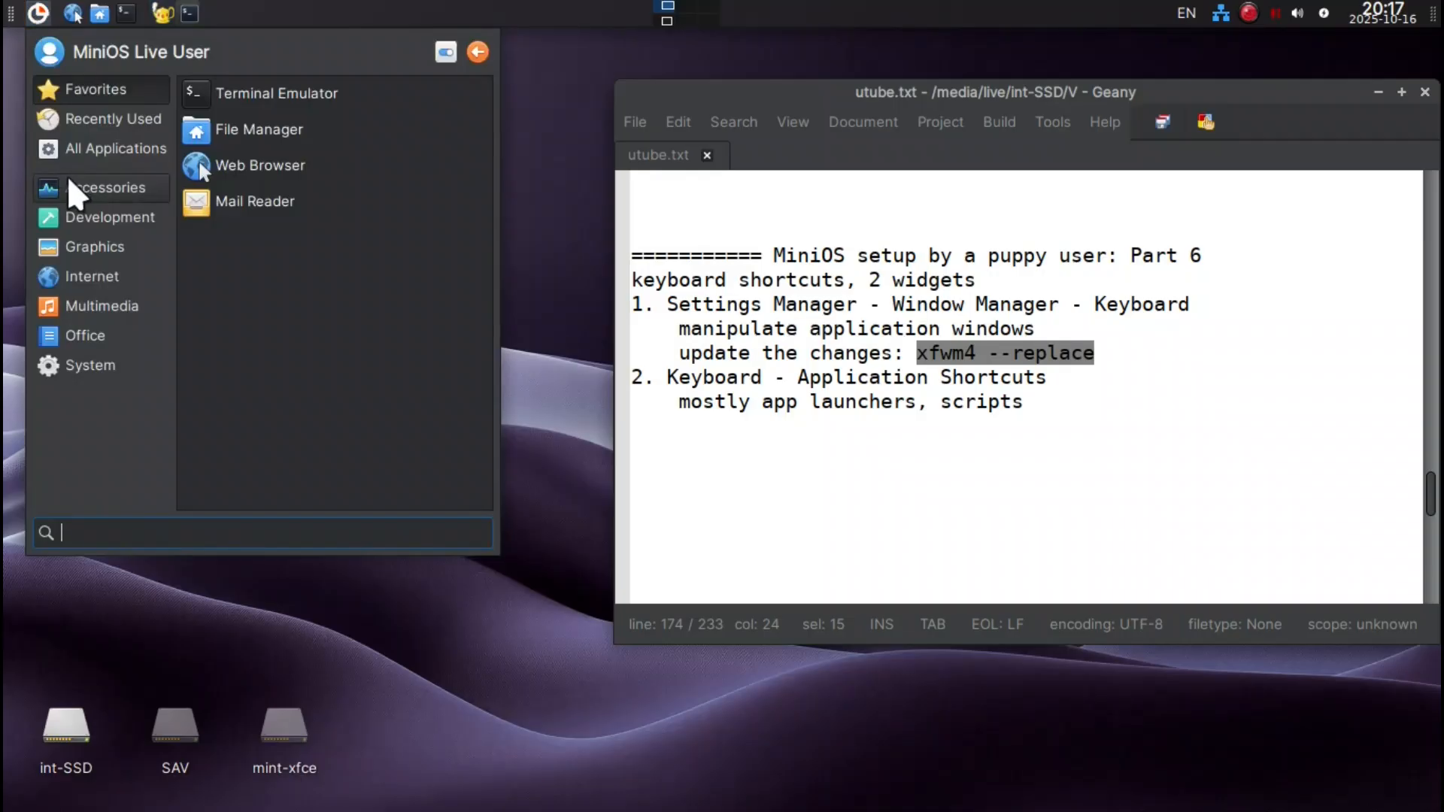
Find the Keyboard settings with the search keyb, show the application shortcuts, and widen the window so the full commands fit.
{"action": "type", "text": "keyb"}
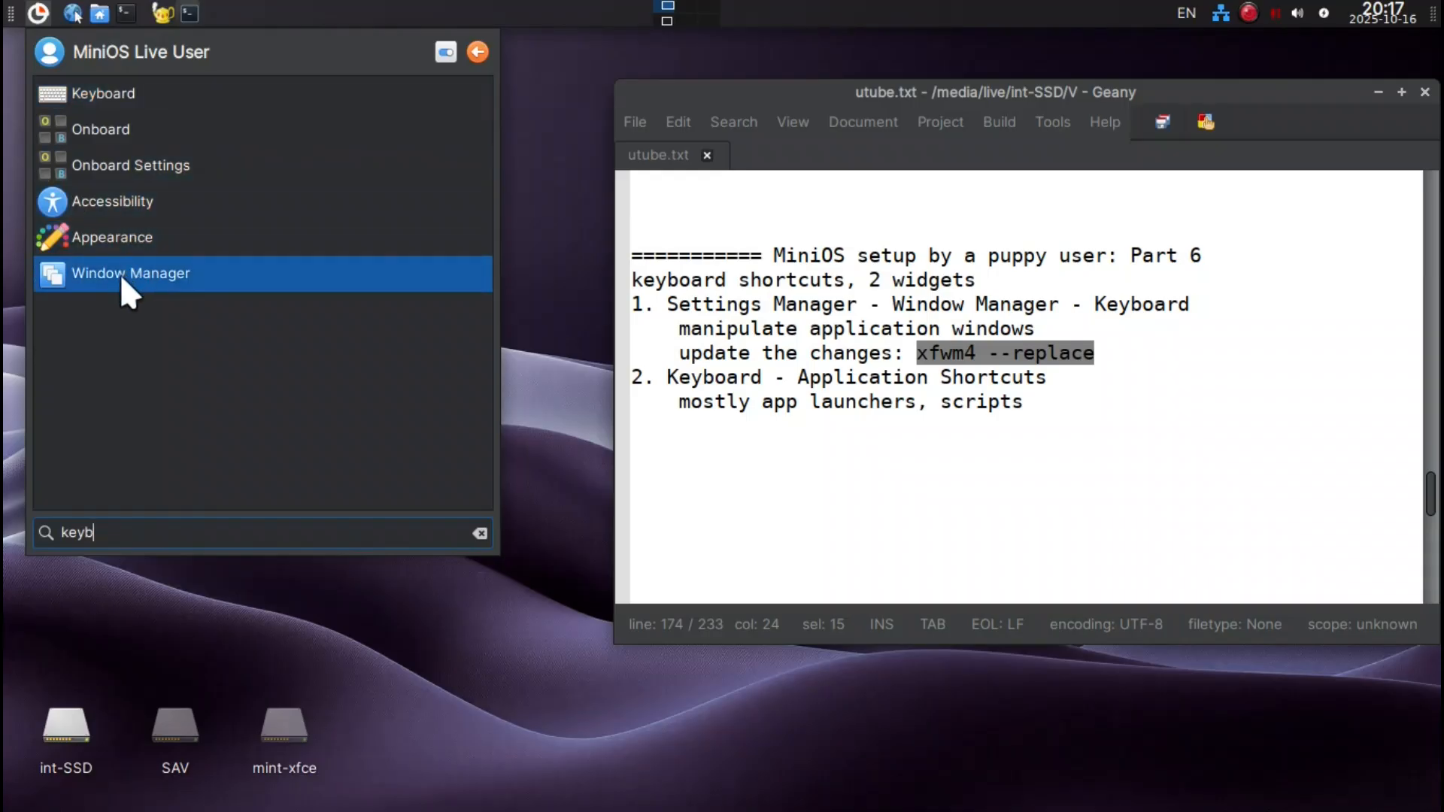
{"action": "left_click", "coordinate": [74, 98]}
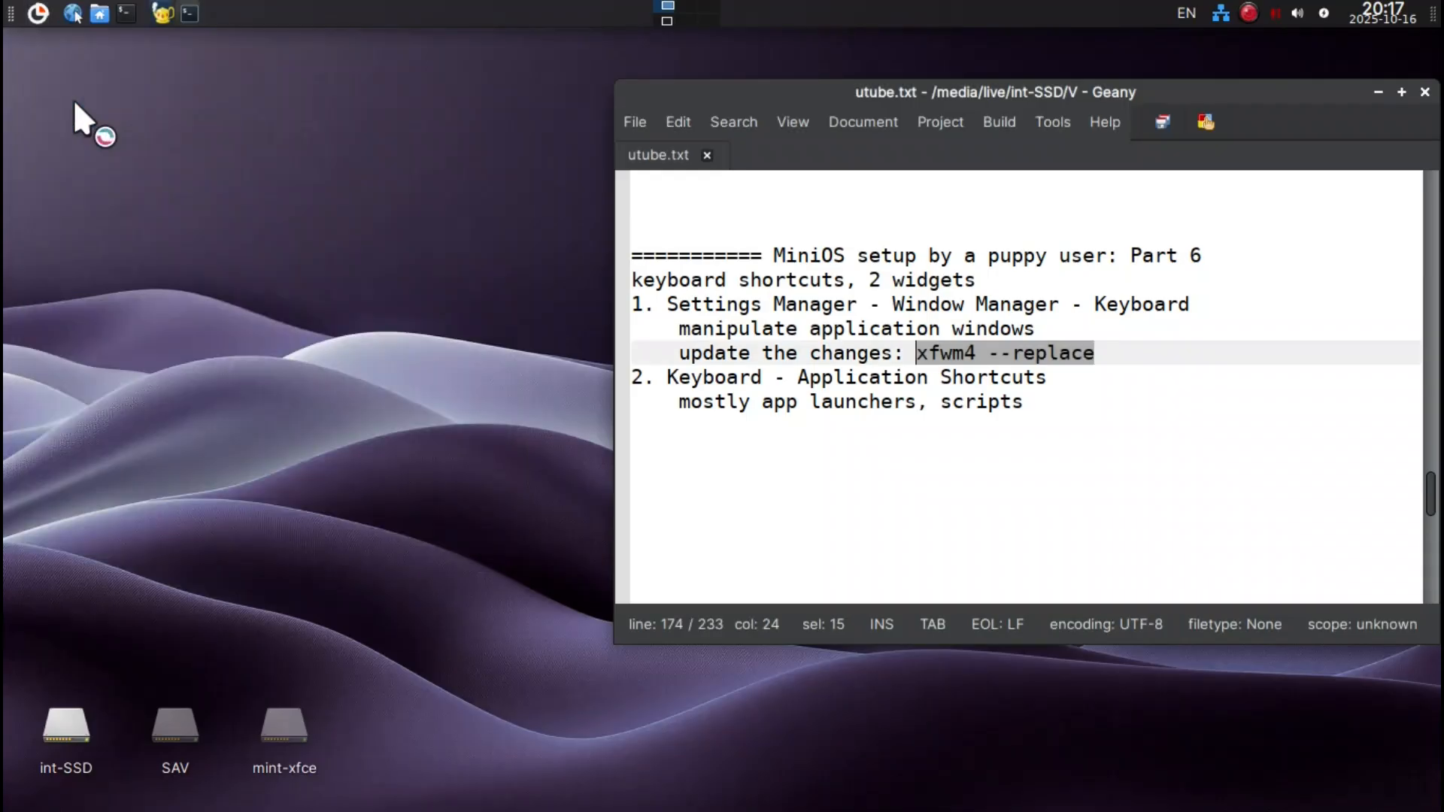
{"action": "left_click_drag", "start_coordinate": [653, 81], "coordinate": [241, 84]}
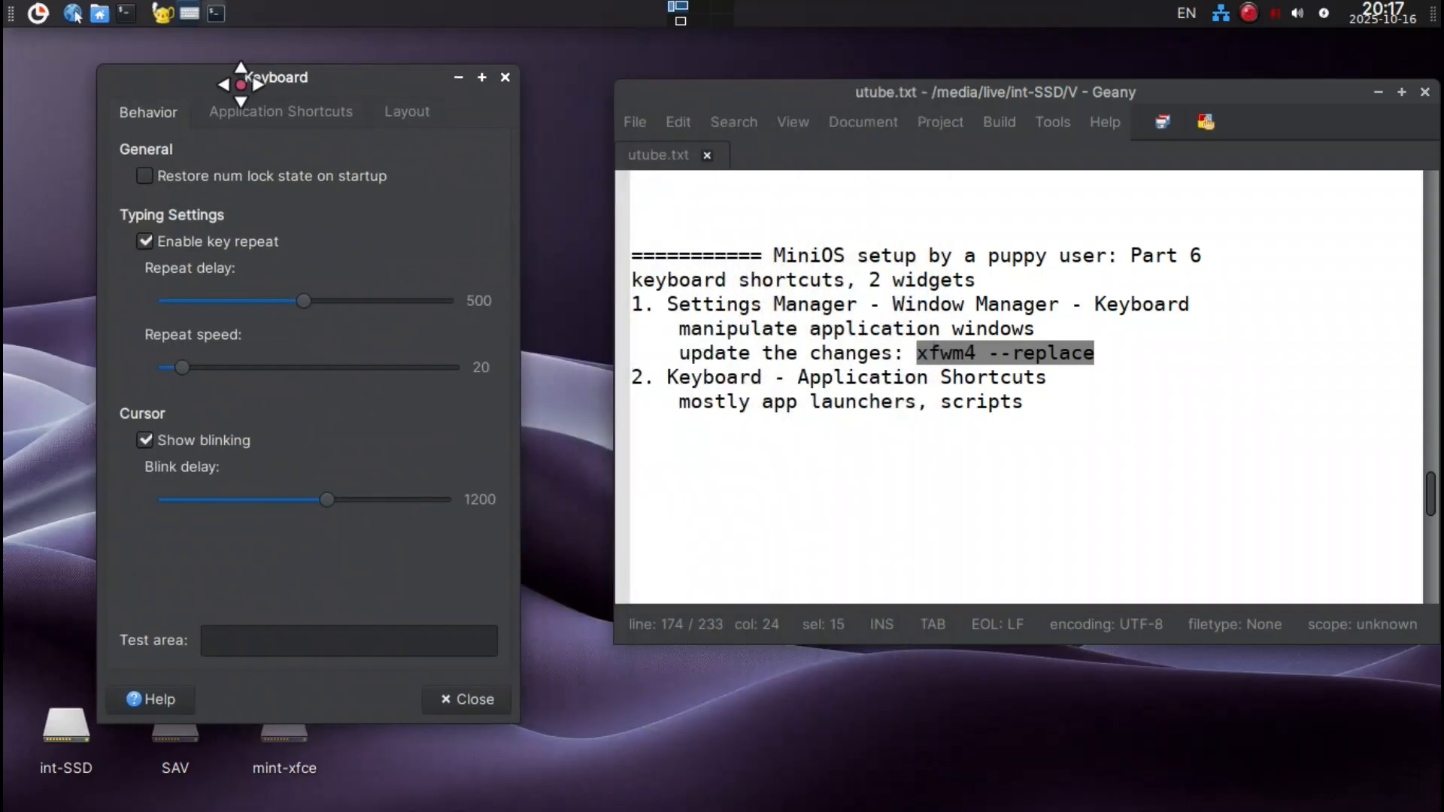
{"action": "left_click", "coordinate": [251, 128]}
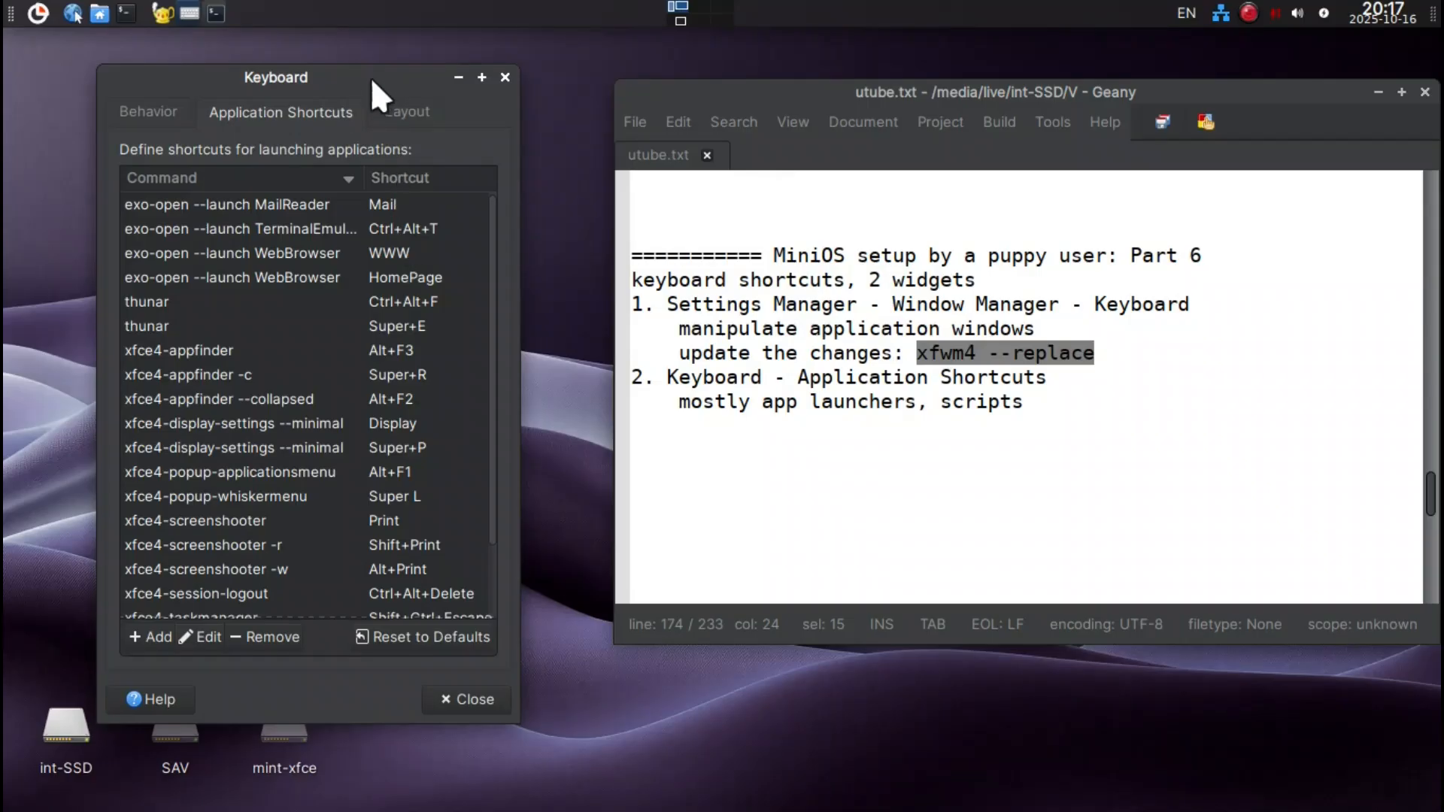
{"action": "left_click_drag", "start_coordinate": [370, 79], "coordinate": [366, 71]}
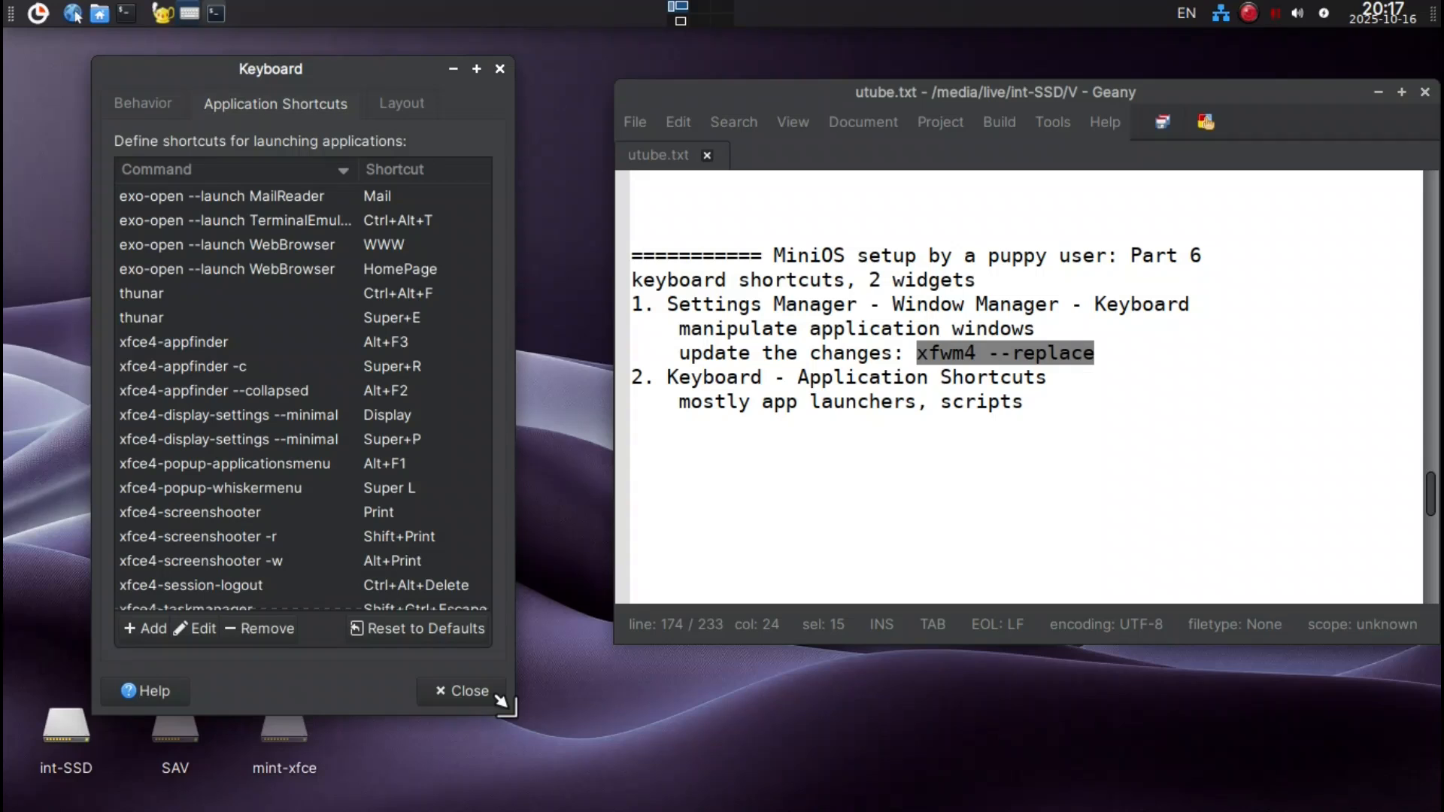
{"action": "left_click_drag", "start_coordinate": [515, 383], "coordinate": [588, 385]}
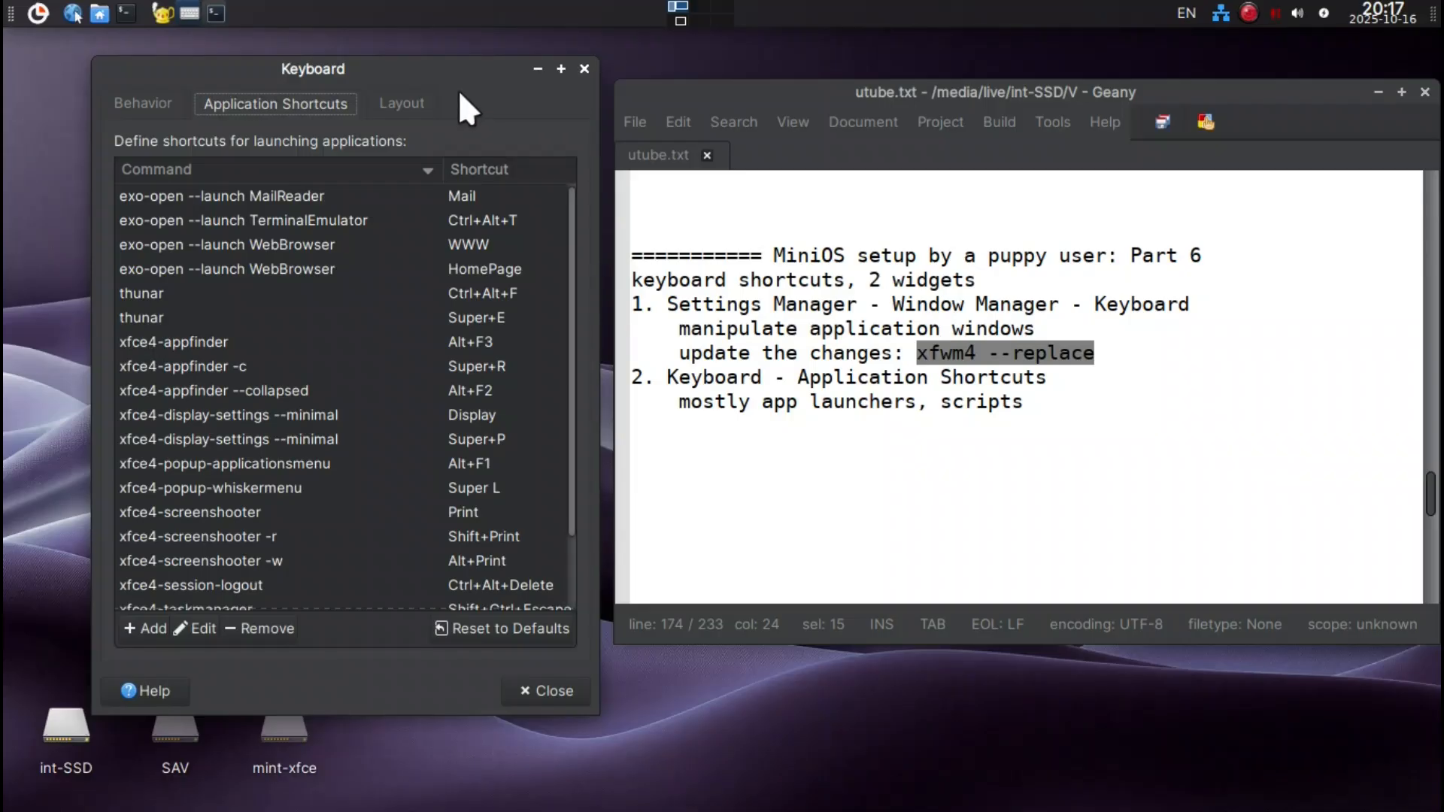
Remove the exo-open --launch MailReader shortcut from the application shortcuts.
{"action": "left_click", "coordinate": [349, 193]}
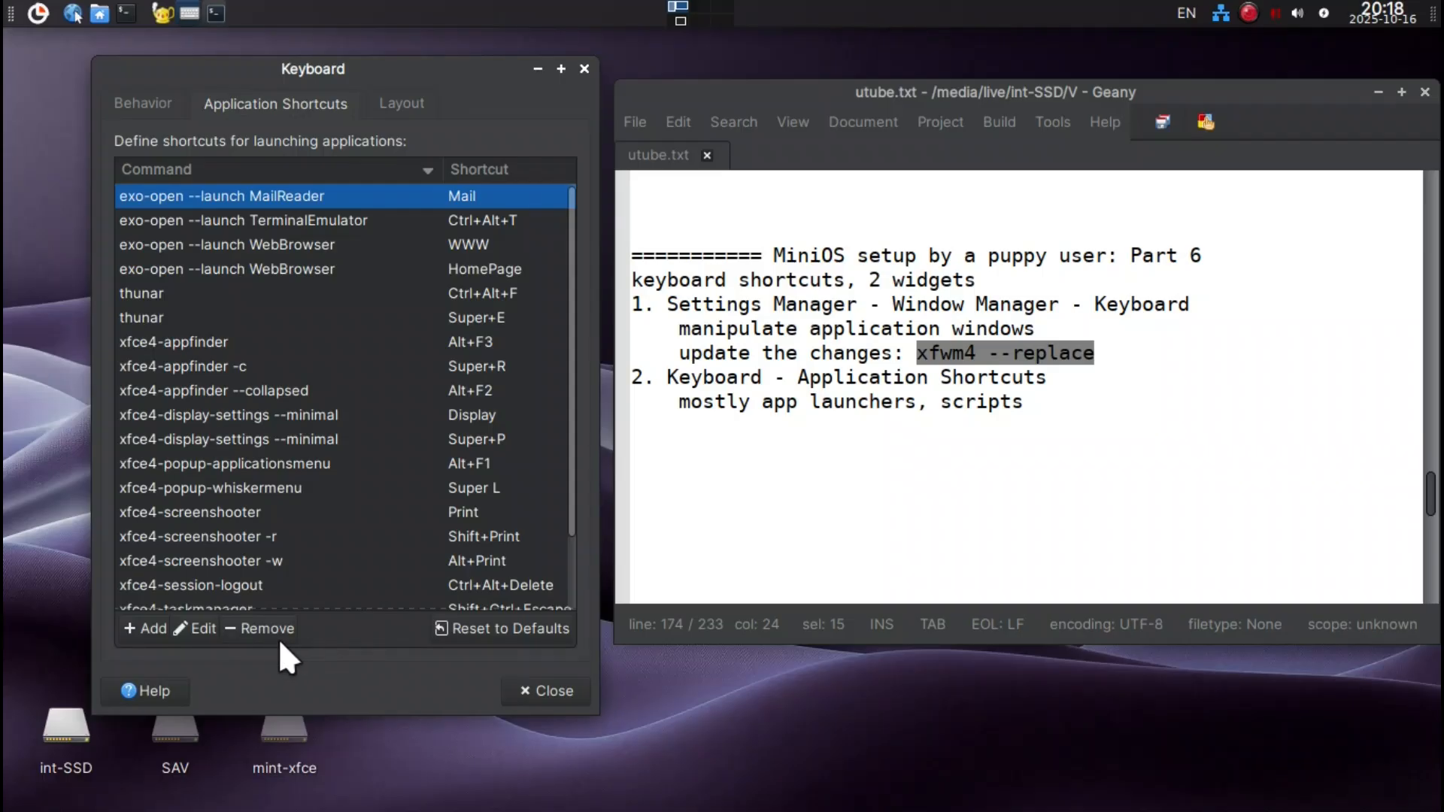
{"action": "left_click", "coordinate": [260, 629]}
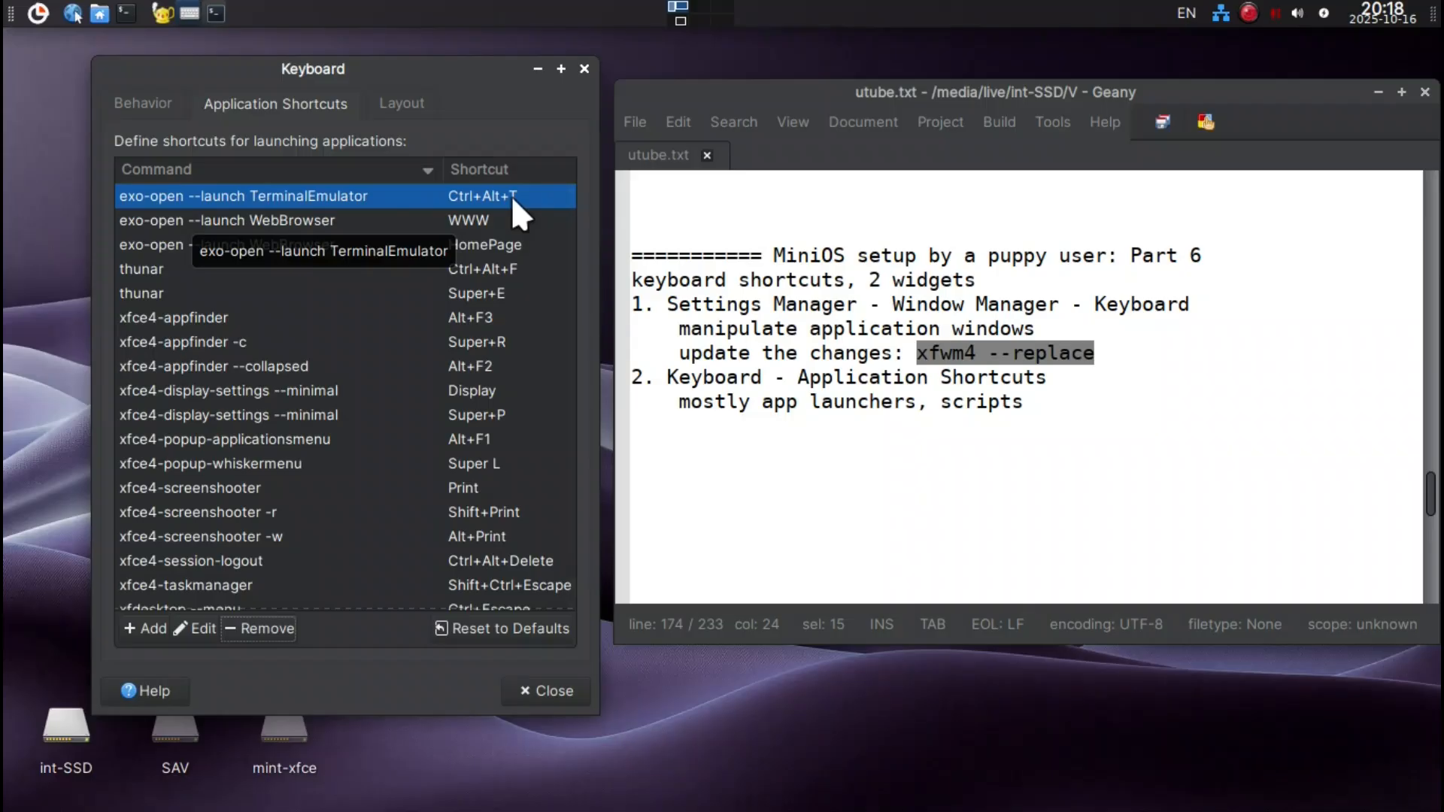
Assign Super+T to the exo-open --launch TerminalEmulator shortcut and test it by opening and closing a terminal.
{"action": "left_click_drag", "start_coordinate": [421, 68], "coordinate": [333, 58]}
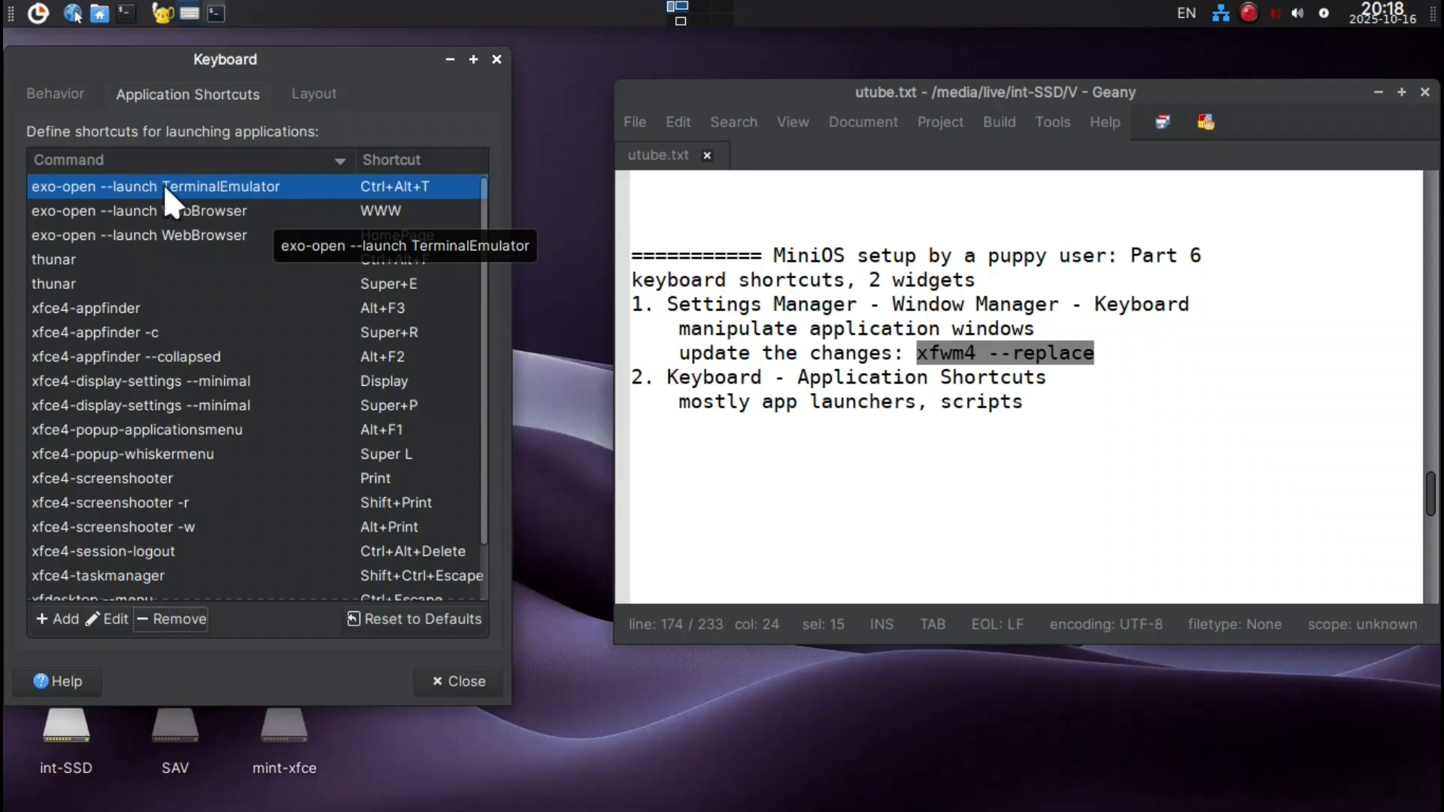
{"action": "double_click", "coordinate": [397, 186]}
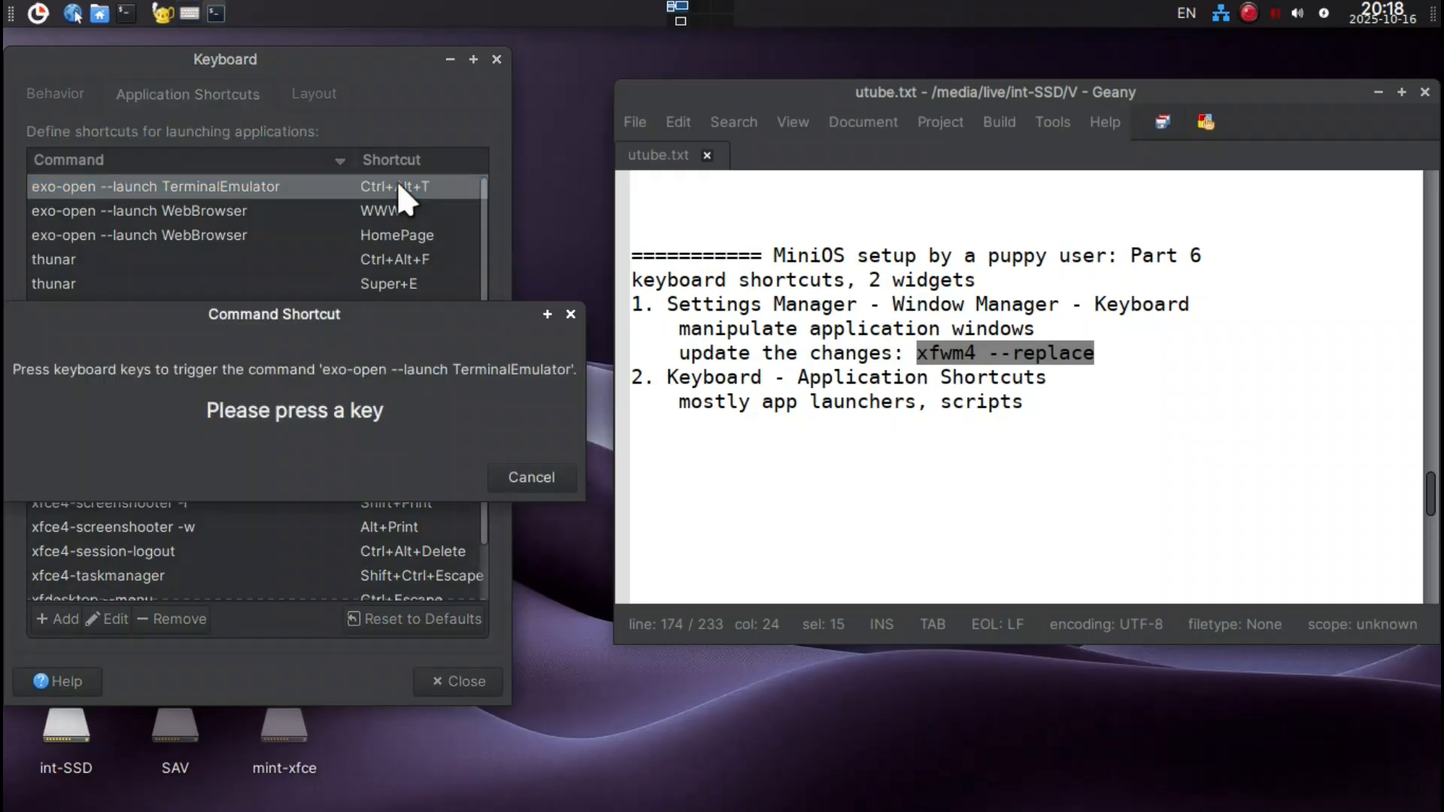
{"action": "key", "text": "super"}
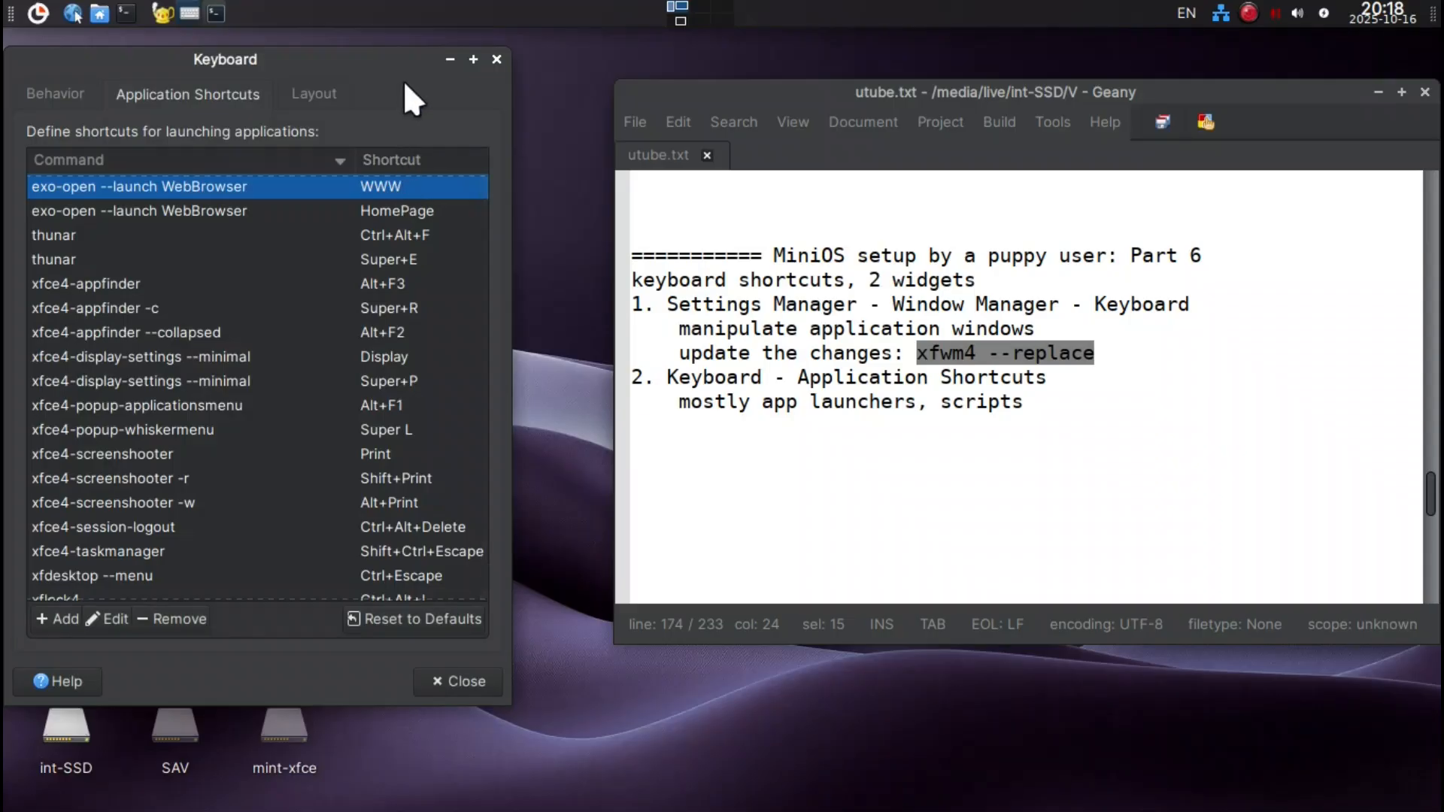
{"action": "key", "text": "ctrl+alt+t"}
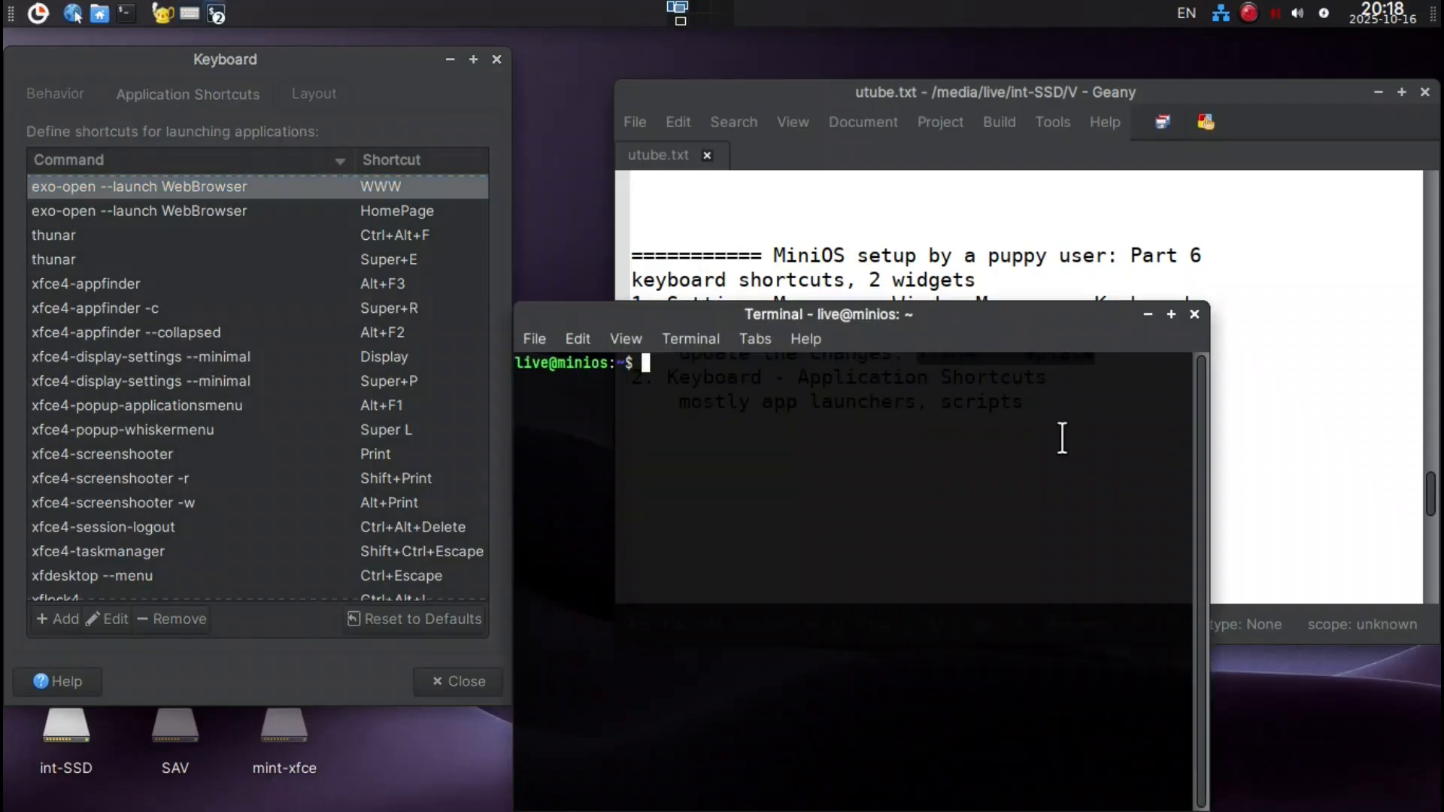
{"action": "key", "text": "alt+F4"}
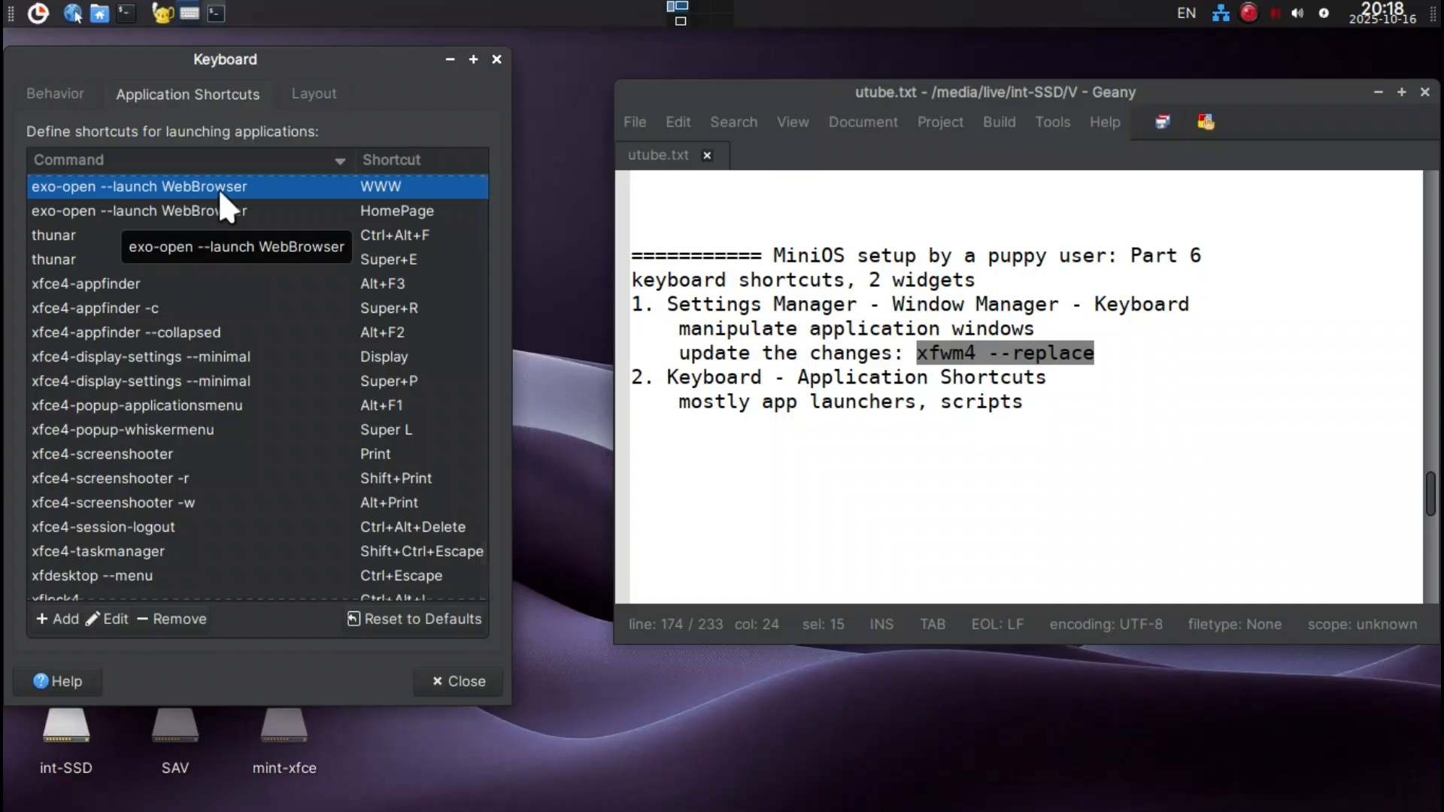
Remove the WWW shortcut for exo-open --launch WebBrowser and assign Super+W to the remaining WebBrowser entry.
{"action": "left_click", "coordinate": [180, 619]}
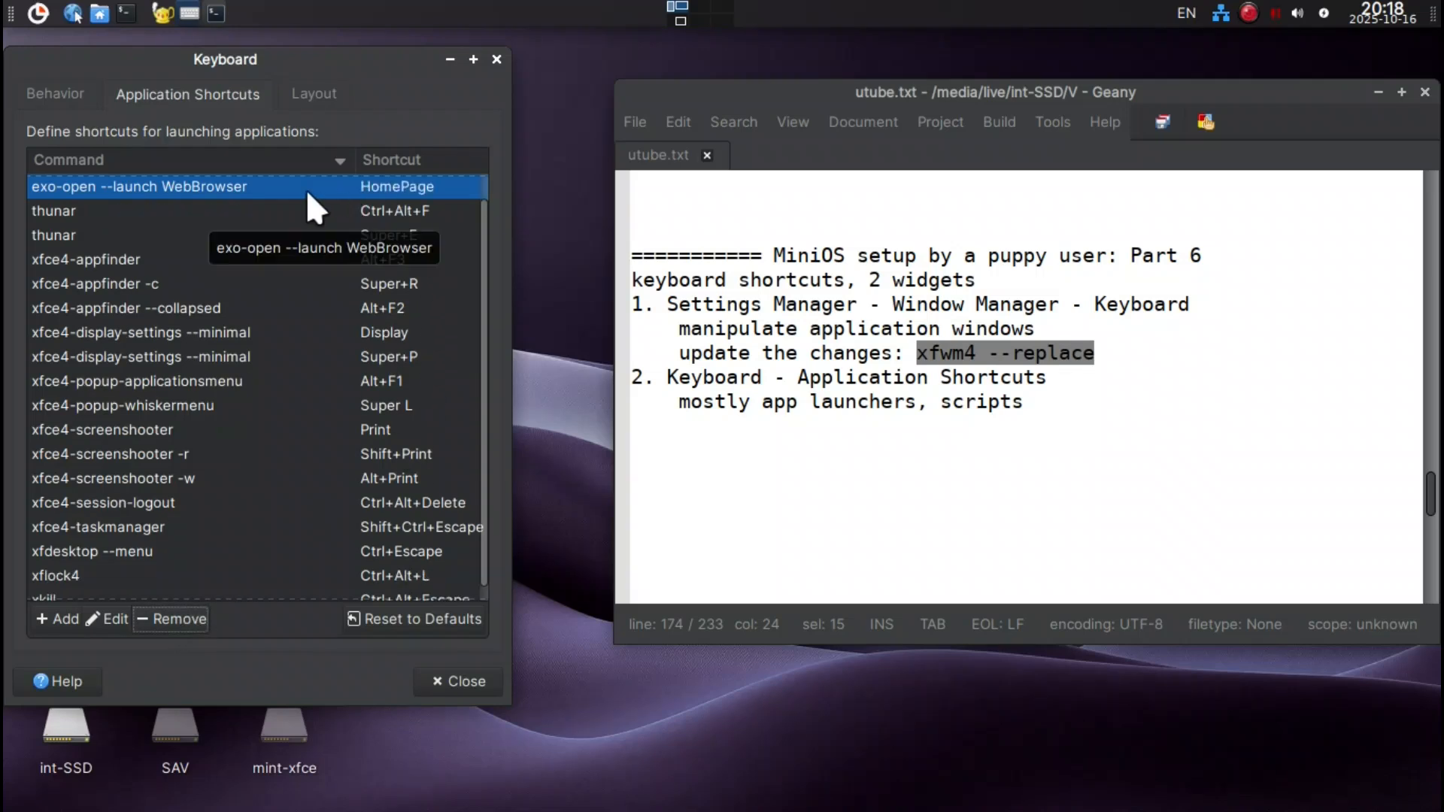
{"action": "double_click", "coordinate": [372, 188]}
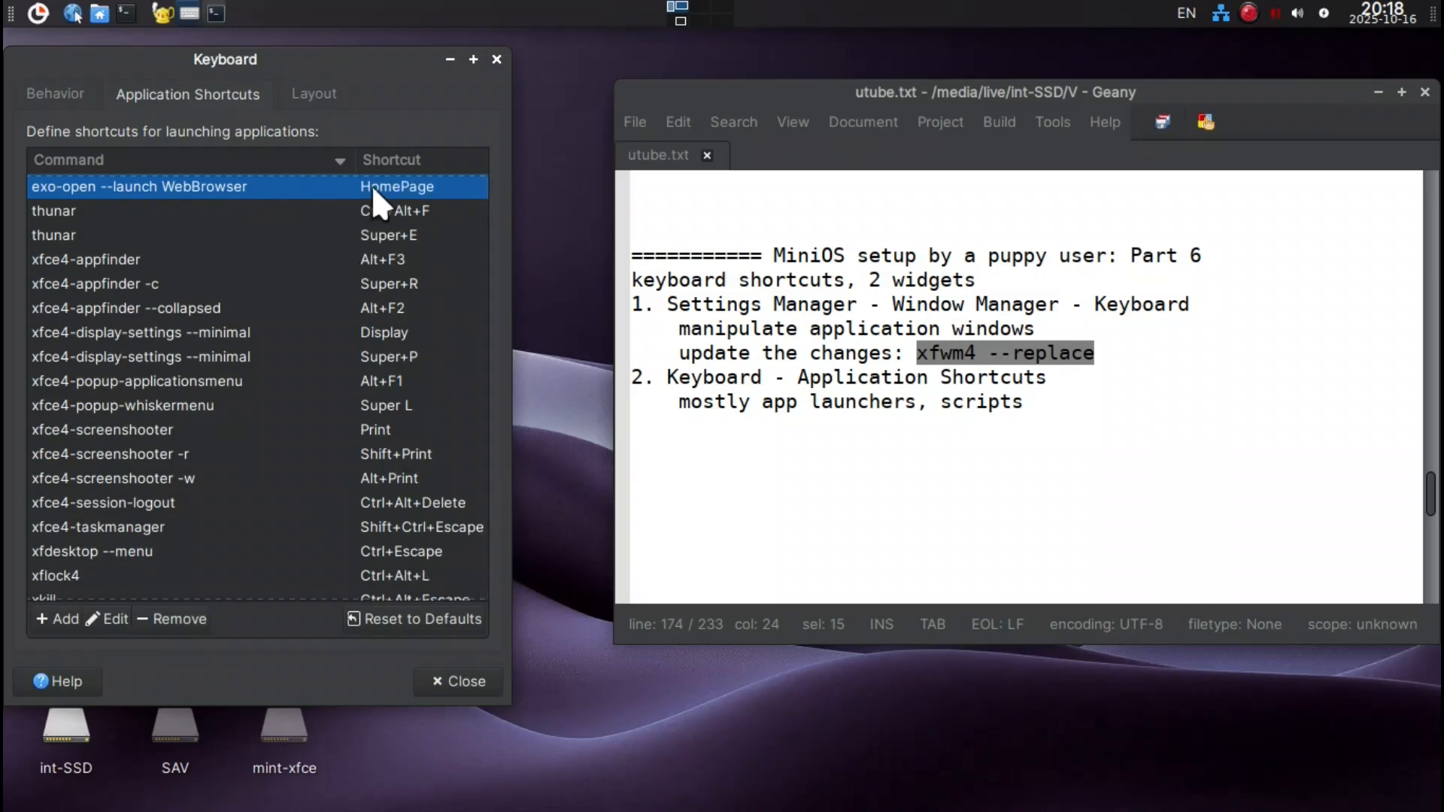
{"action": "key", "text": "super+w"}
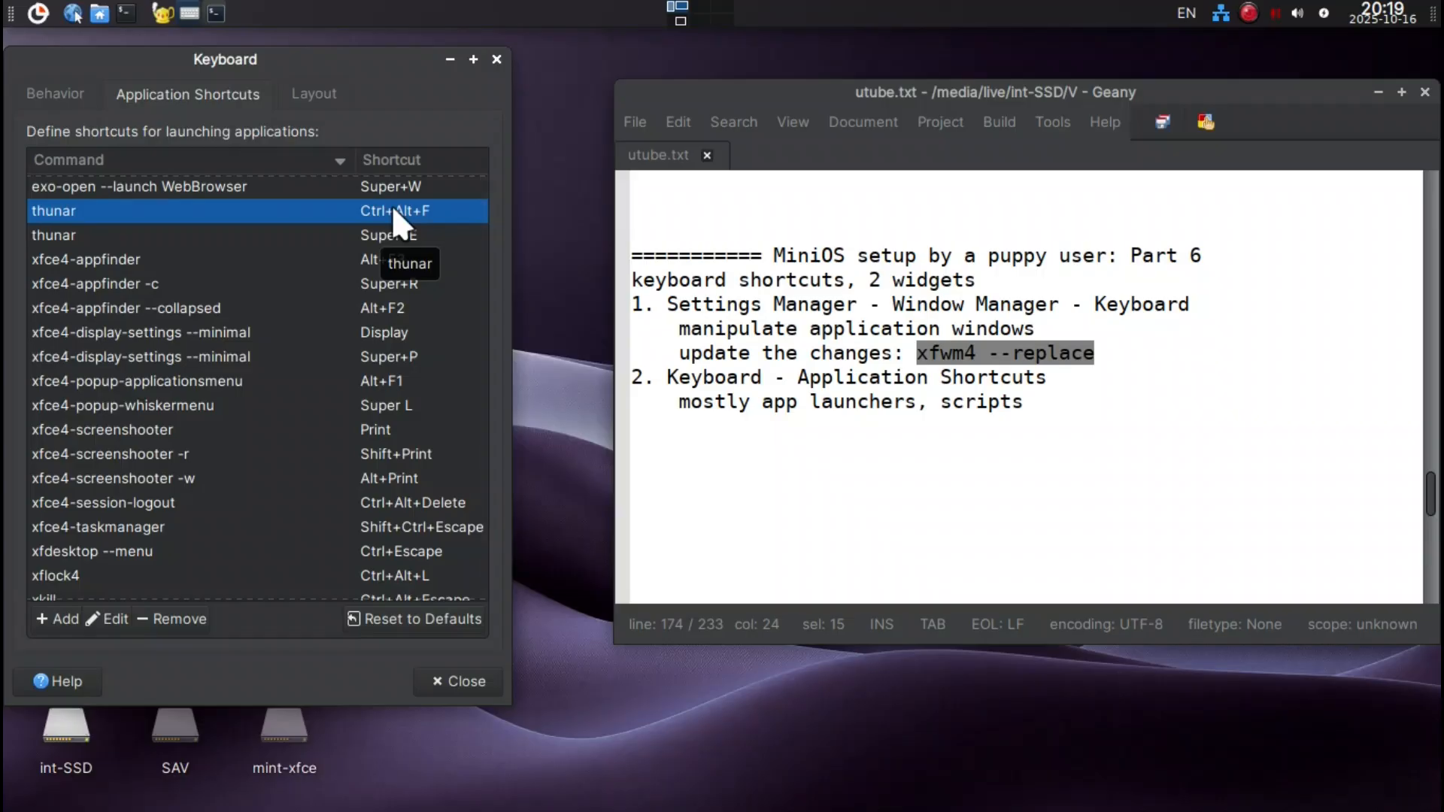
Assign Super+F to the thunar shortcut that uses Ctrl+Alt+F and remove the thunar entry that uses Super+E.
{"action": "double_click", "coordinate": [391, 205]}
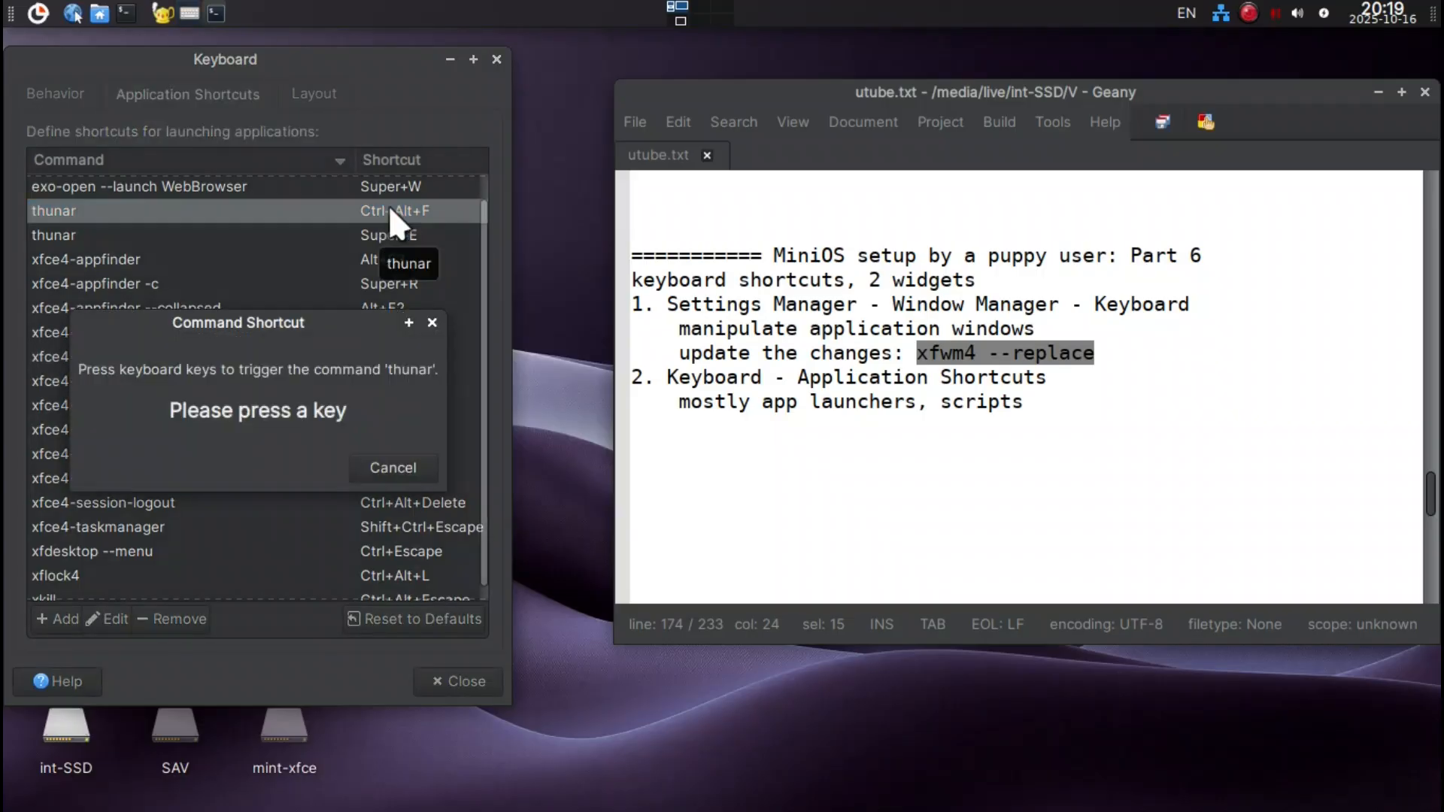
{"action": "key", "text": "super+e"}
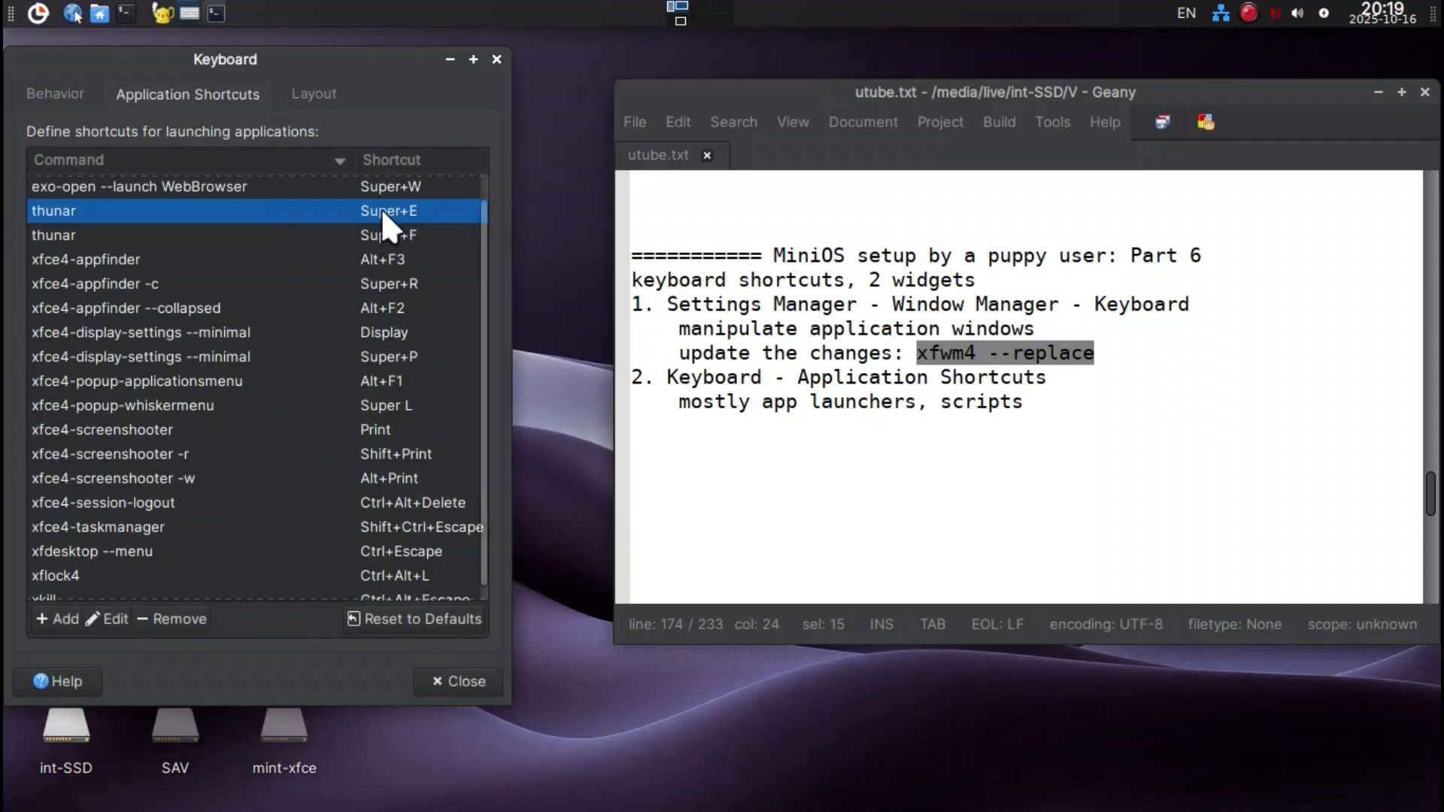
{"action": "left_click", "coordinate": [167, 616]}
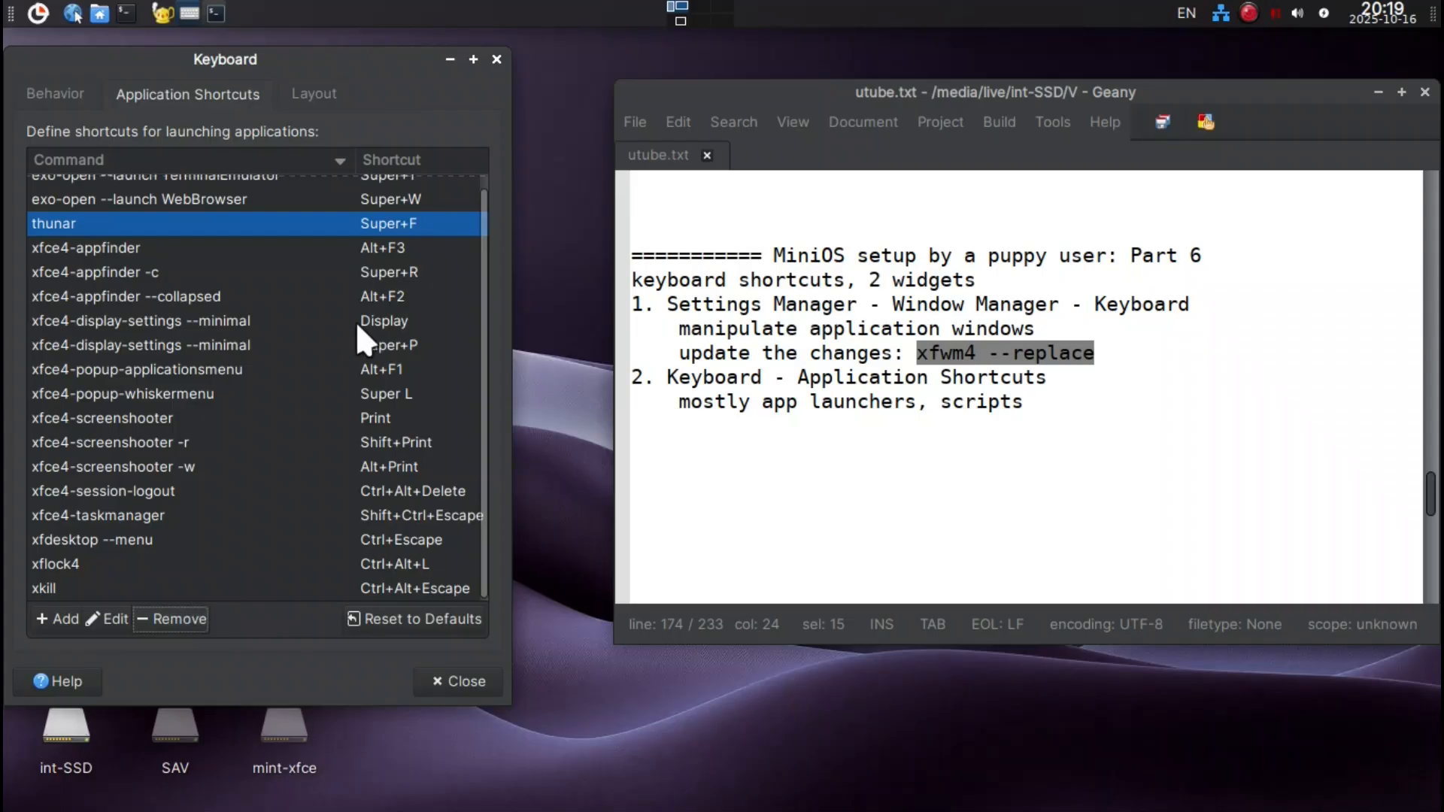
{"action": "scroll", "coordinate": [460, 280], "scroll_direction": "up", "scroll_amount": 1}
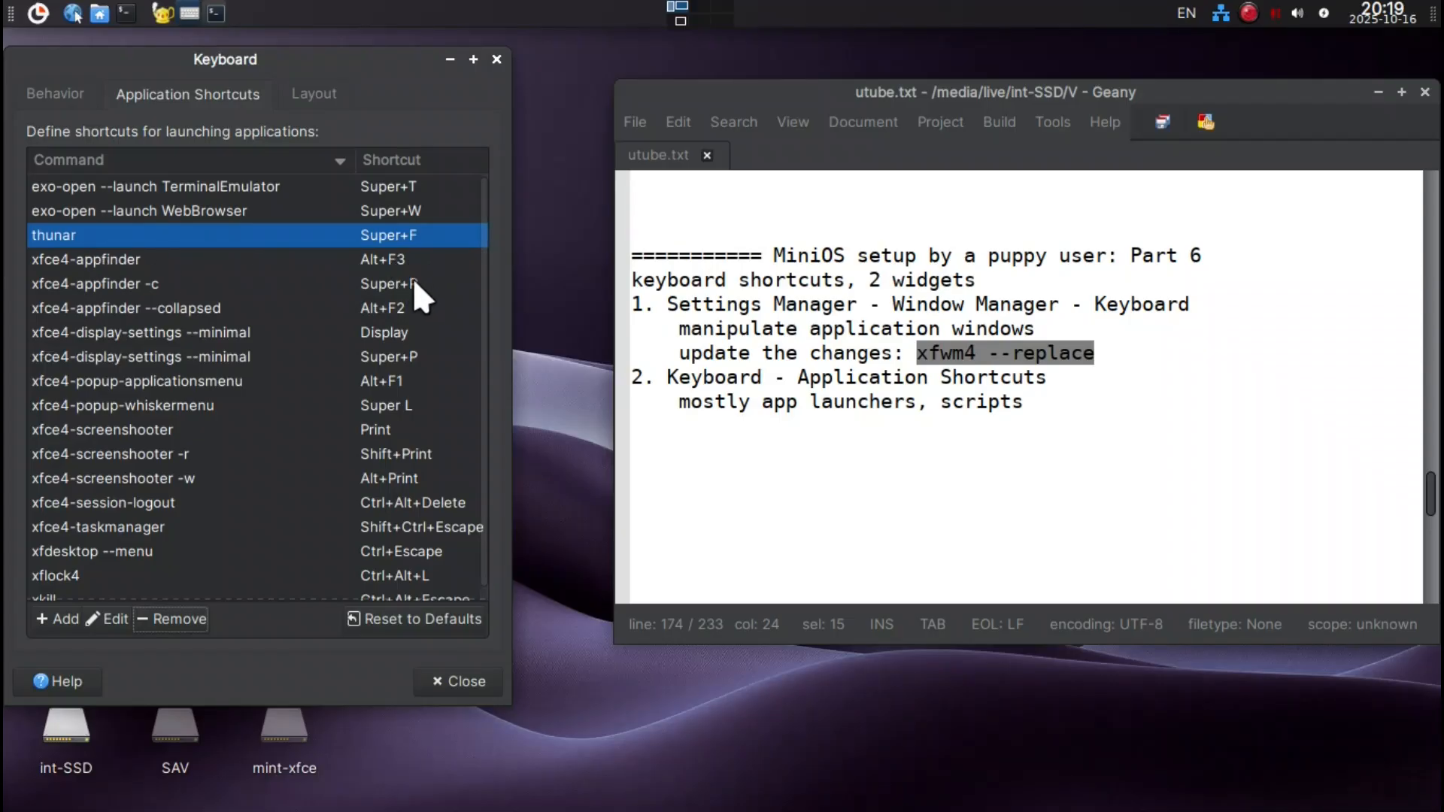
Try the xfce4-appfinder shortcut, close Application Finder, and assign Ctrl+Space to that command.
{"action": "key", "text": "alt+F3"}
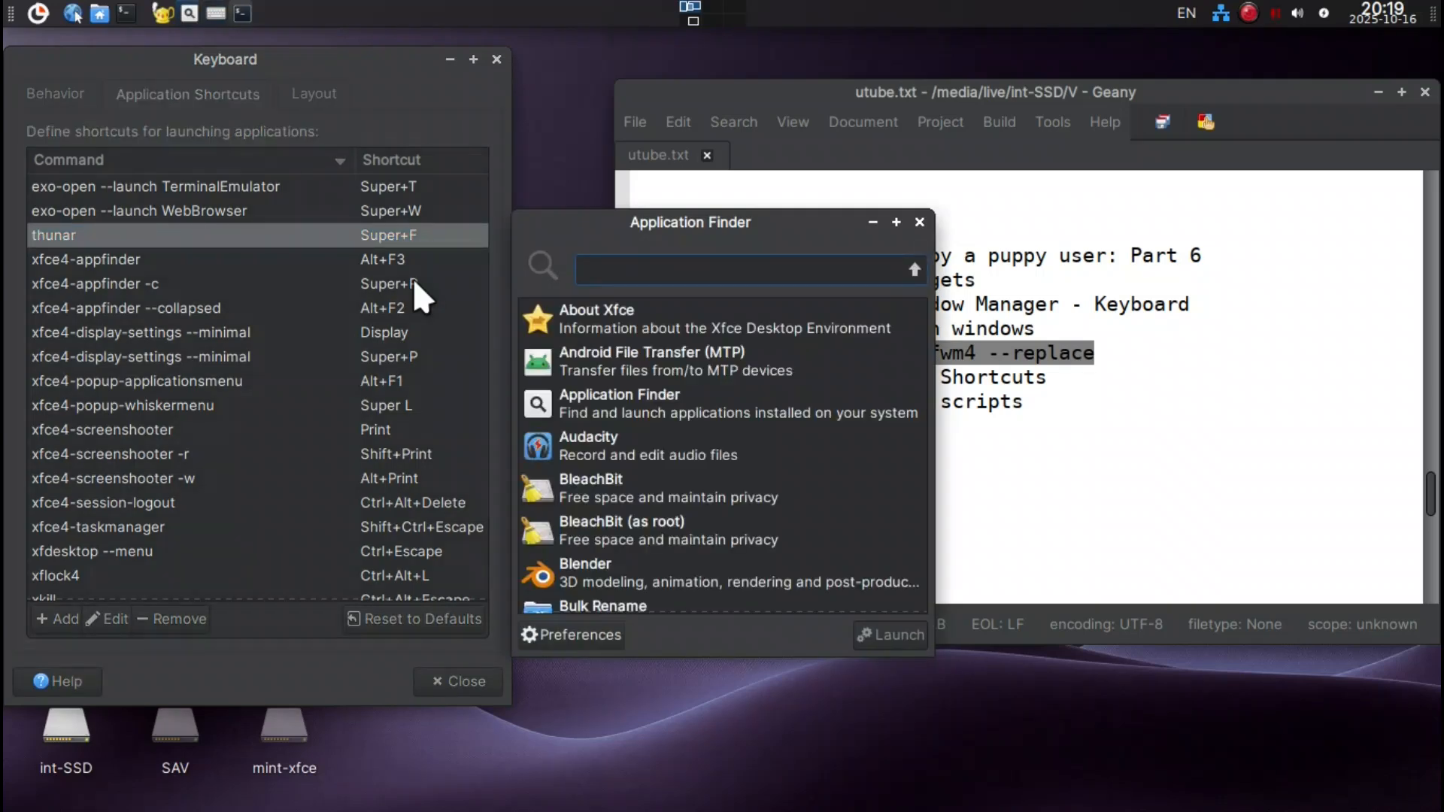
{"action": "left_click", "coordinate": [919, 222]}
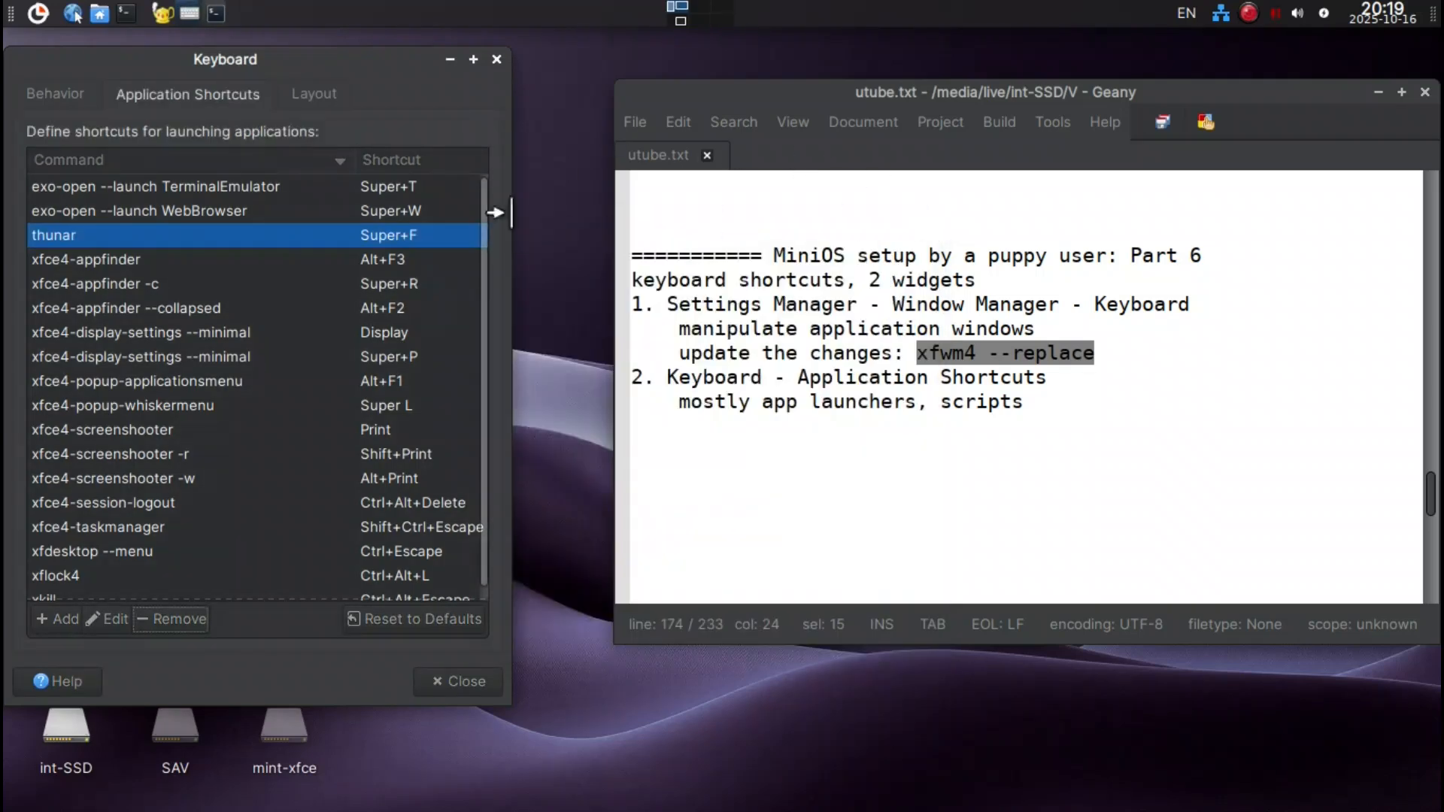
{"action": "double_click", "coordinate": [393, 258]}
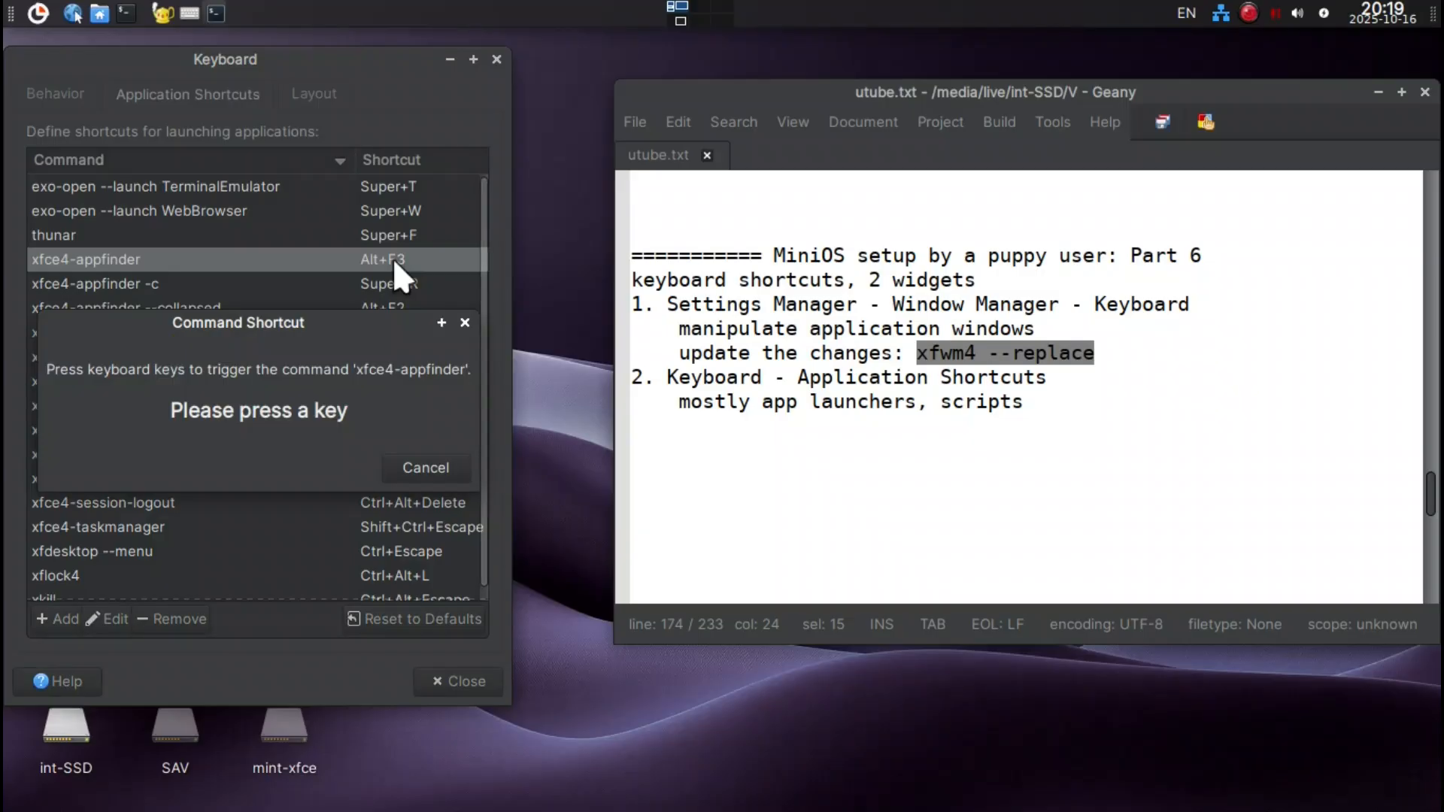
{"action": "key", "text": "ctrl+space"}
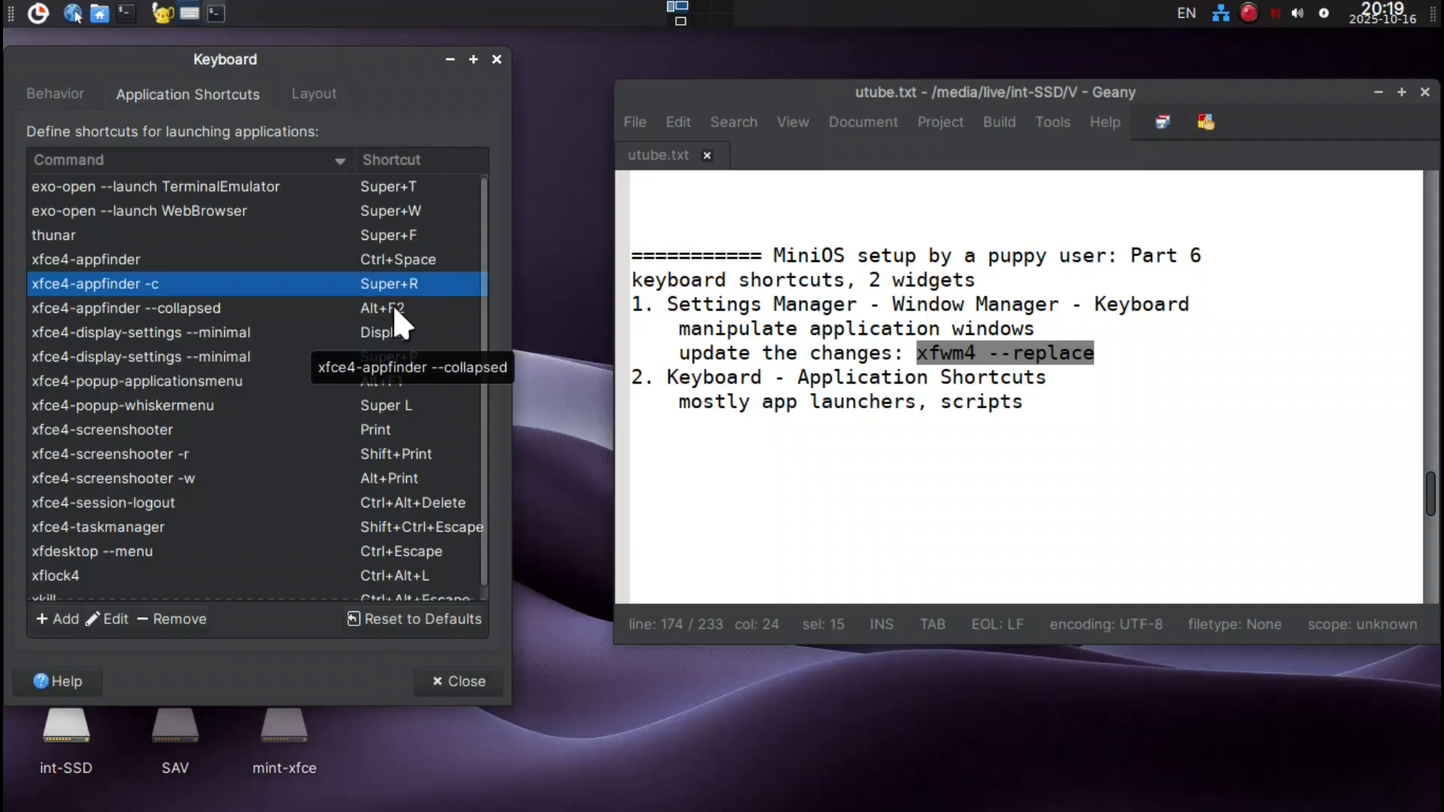
Remove the xfce4-appfinder -c, xfce4-appfinder --collapsed and both xfce4-display-settings --minimal shortcuts.
{"action": "left_click", "coordinate": [194, 619]}
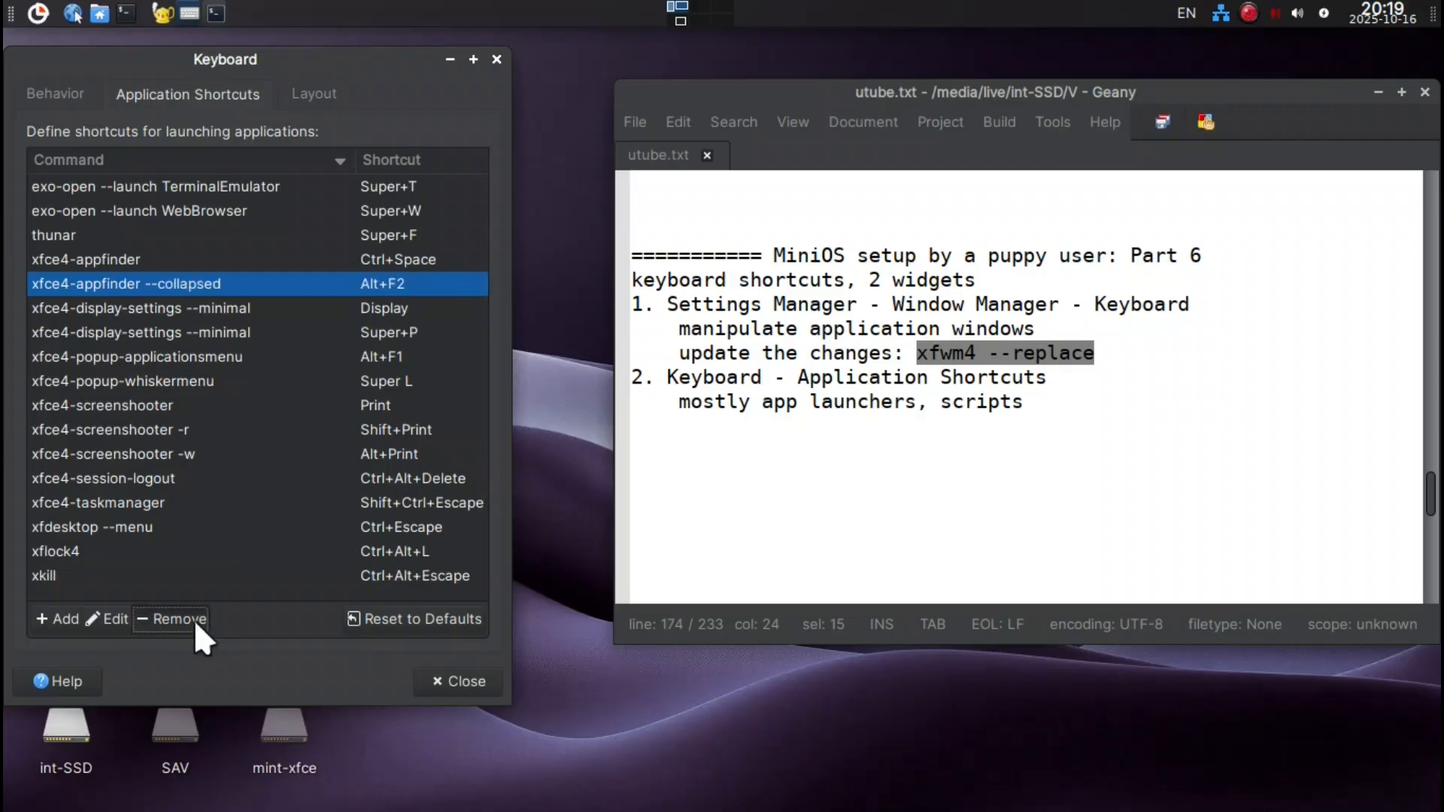
{"action": "left_click", "coordinate": [192, 619]}
{"action": "left_click", "coordinate": [192, 620]}
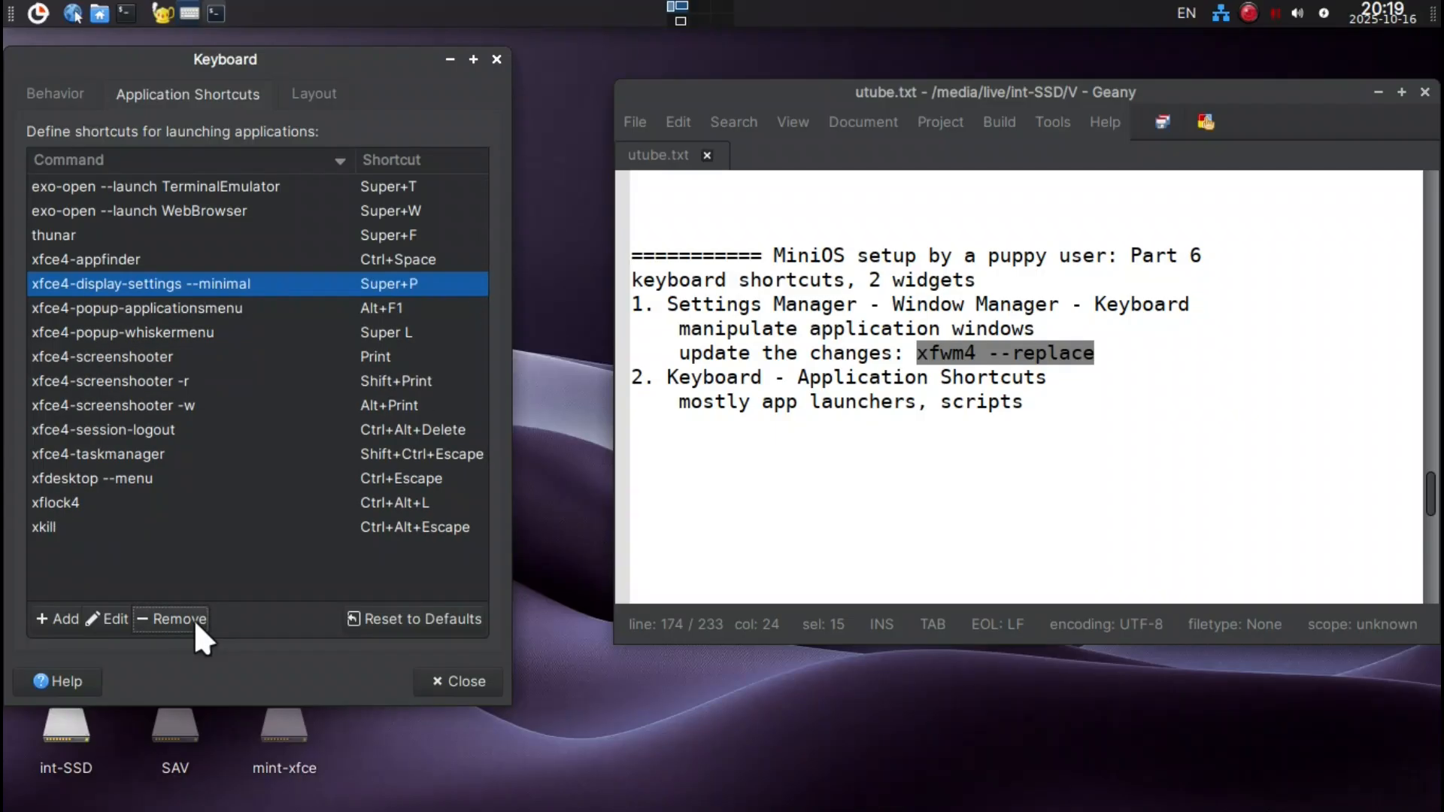
{"action": "left_click", "coordinate": [194, 620]}
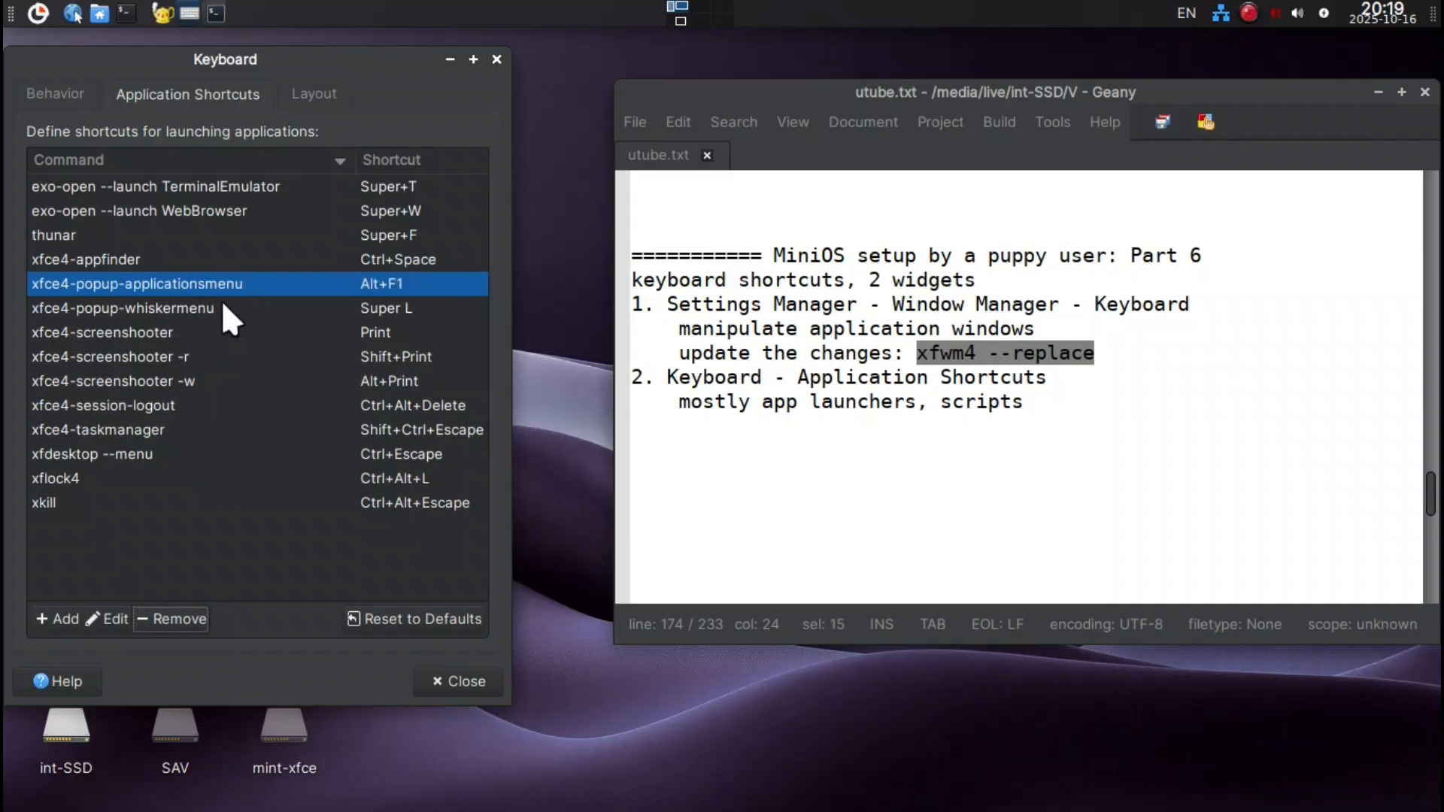
Dismiss the desktop context menu and remove the xfce4-popup-applicationsmenu shortcut.
{"action": "right_click", "coordinate": [408, 290]}
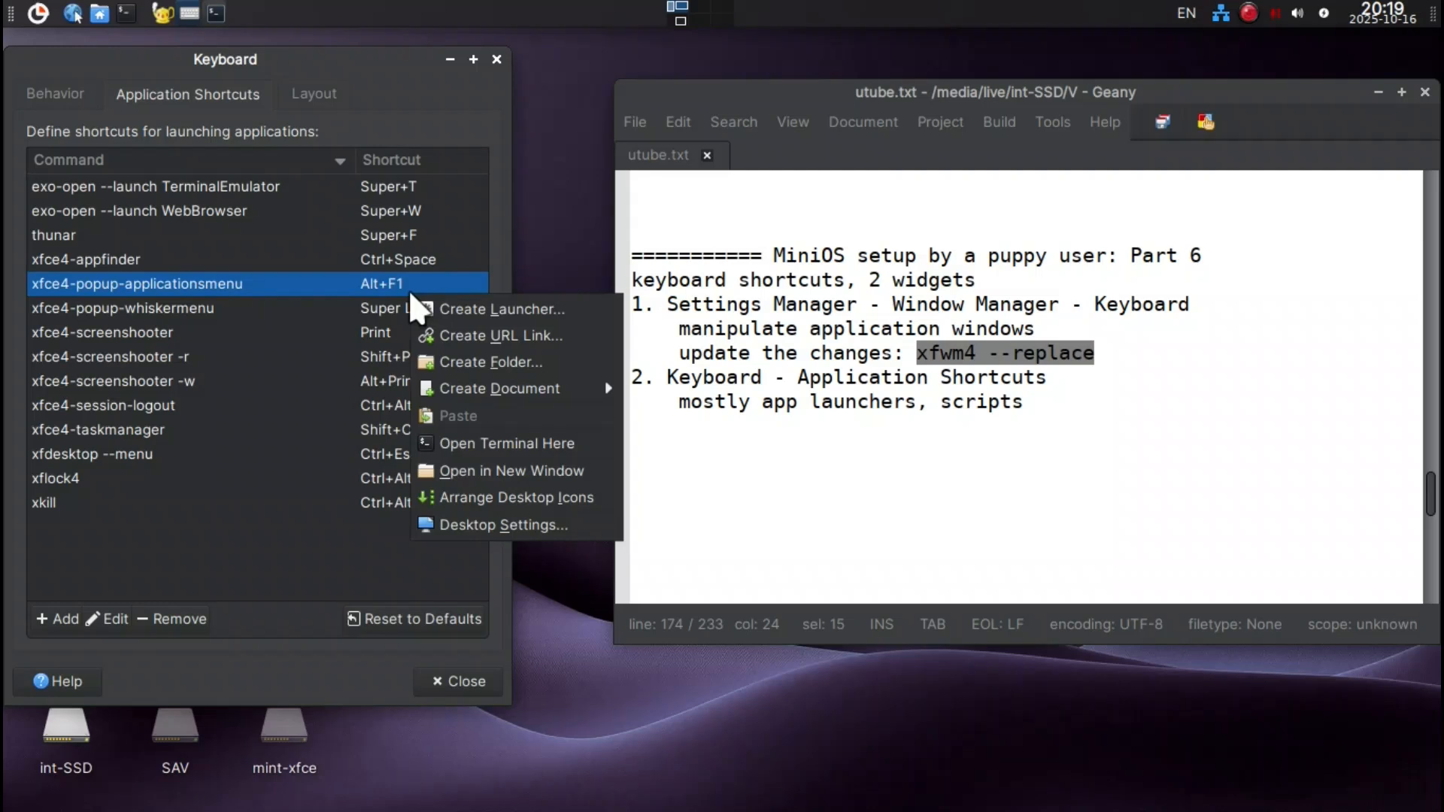
{"action": "key", "text": "Escape"}
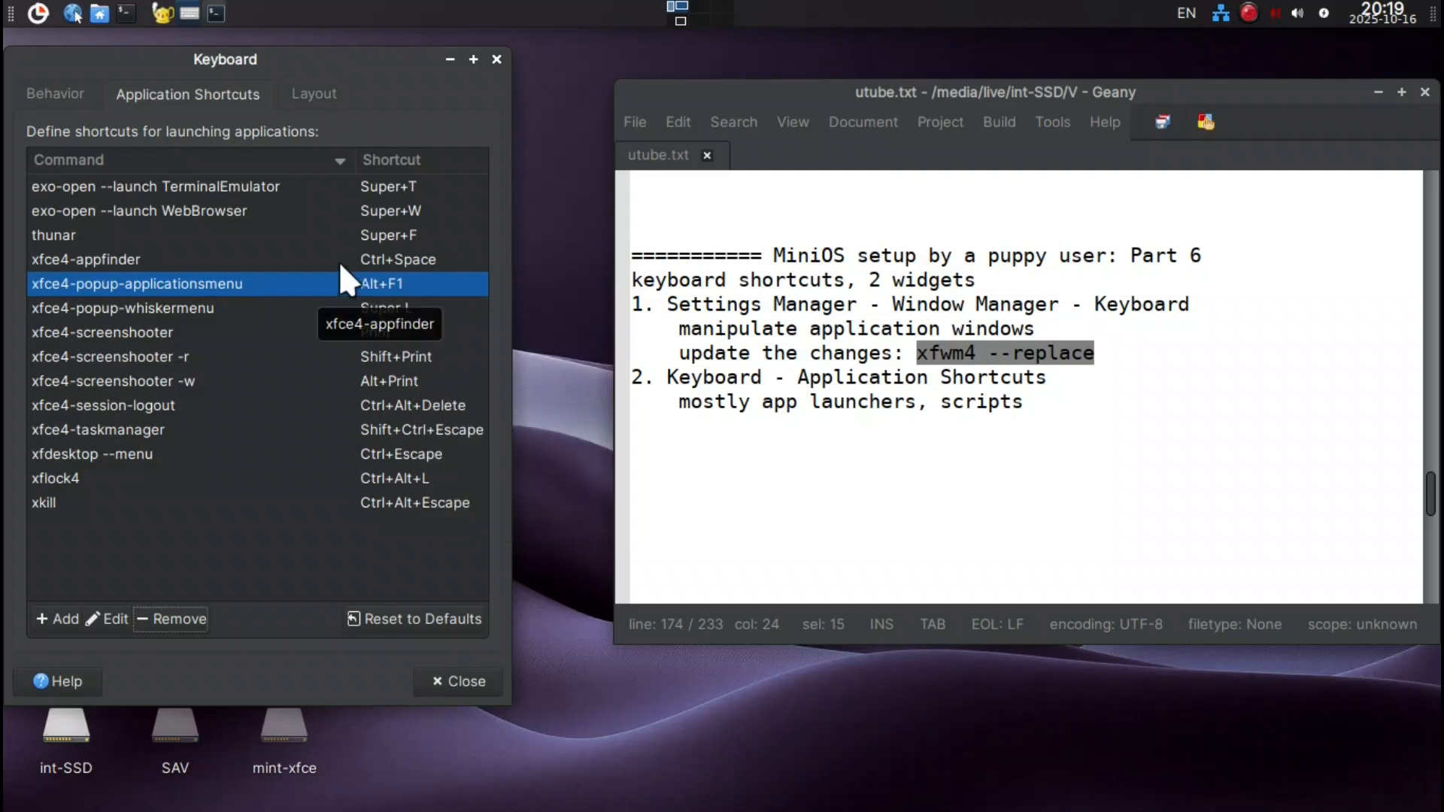
{"action": "left_click", "coordinate": [154, 620]}
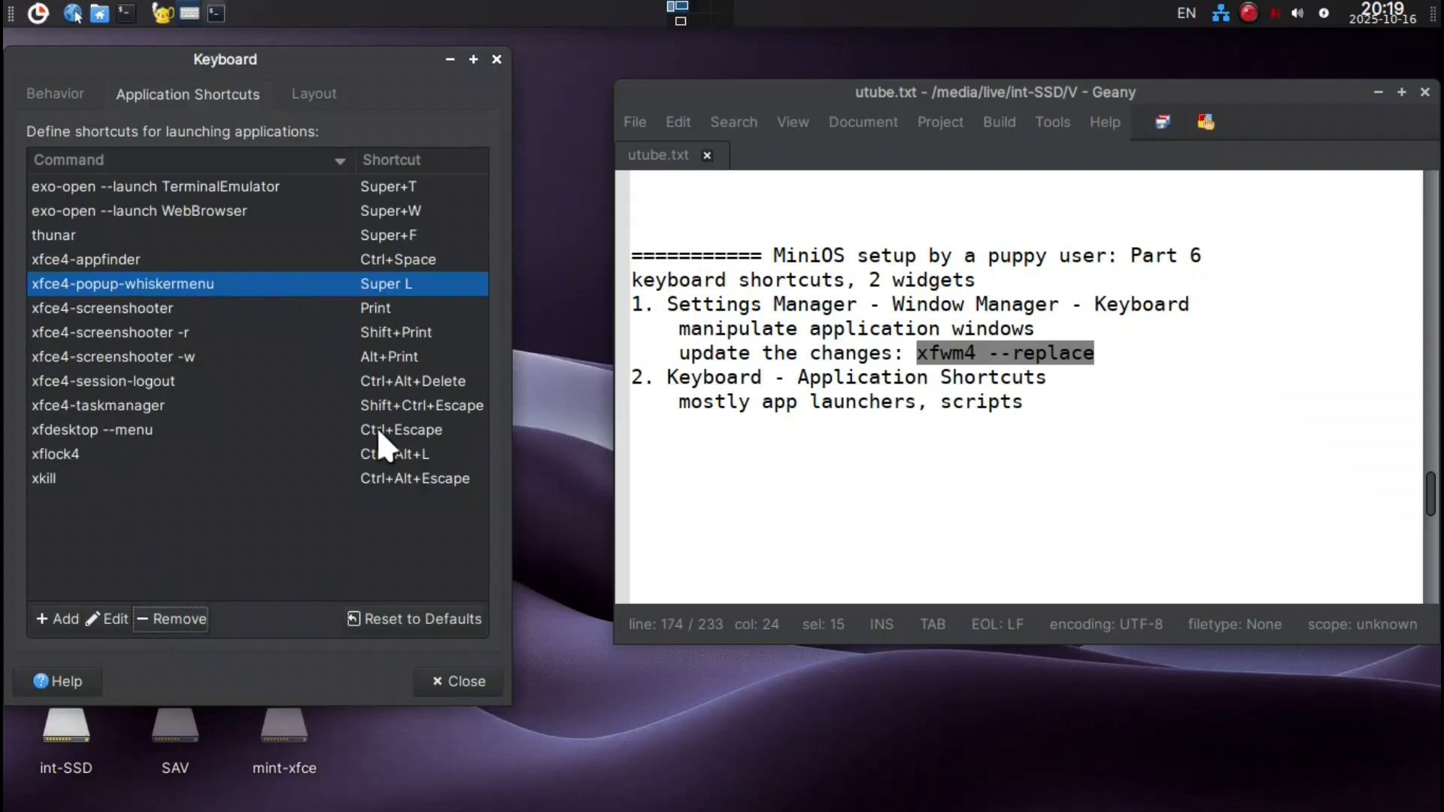
Try the Super key for the Whisker menu, then assign F9 to xfce4-popup-whiskermenu and test the new key.
{"action": "key", "text": "super"}
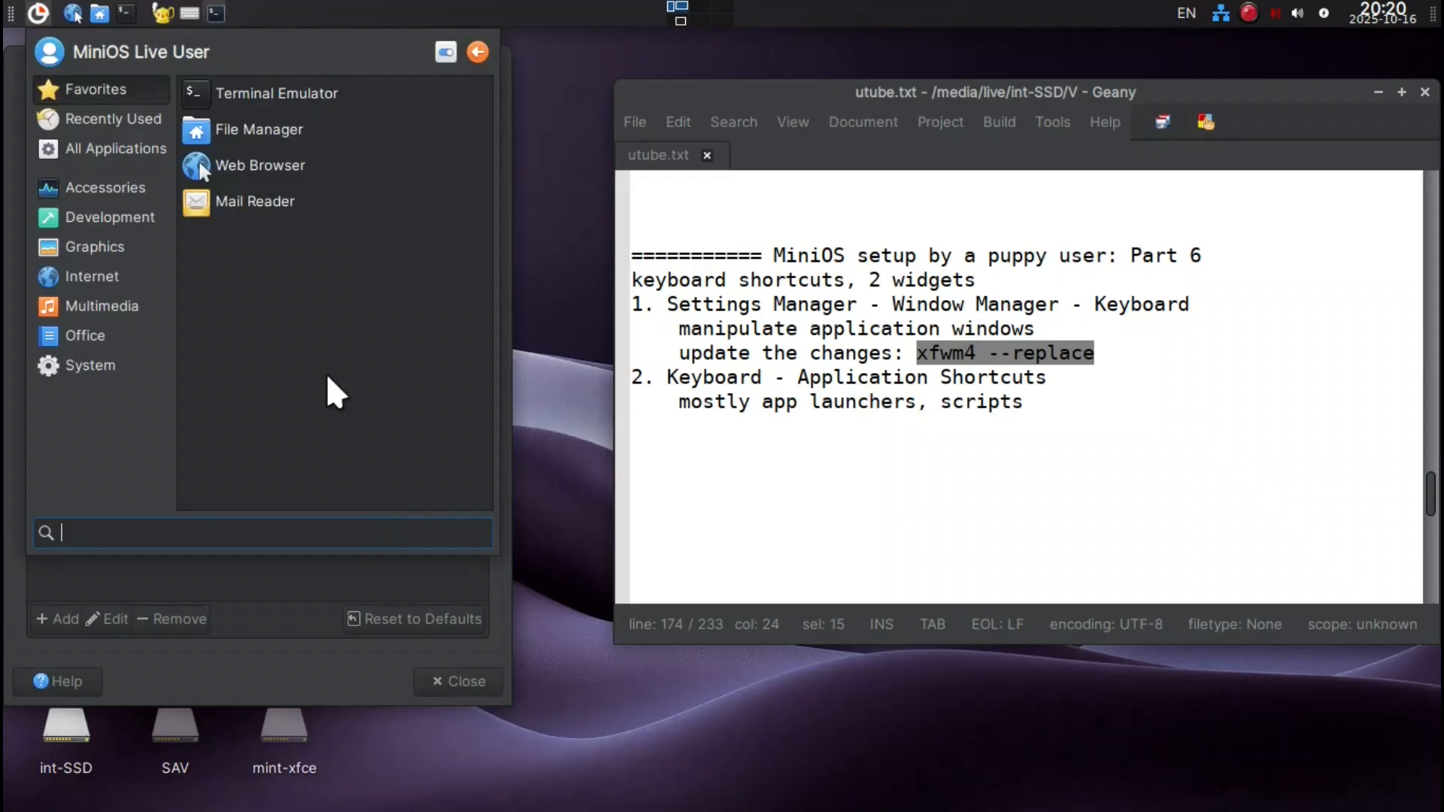
{"action": "left_click", "coordinate": [535, 195]}
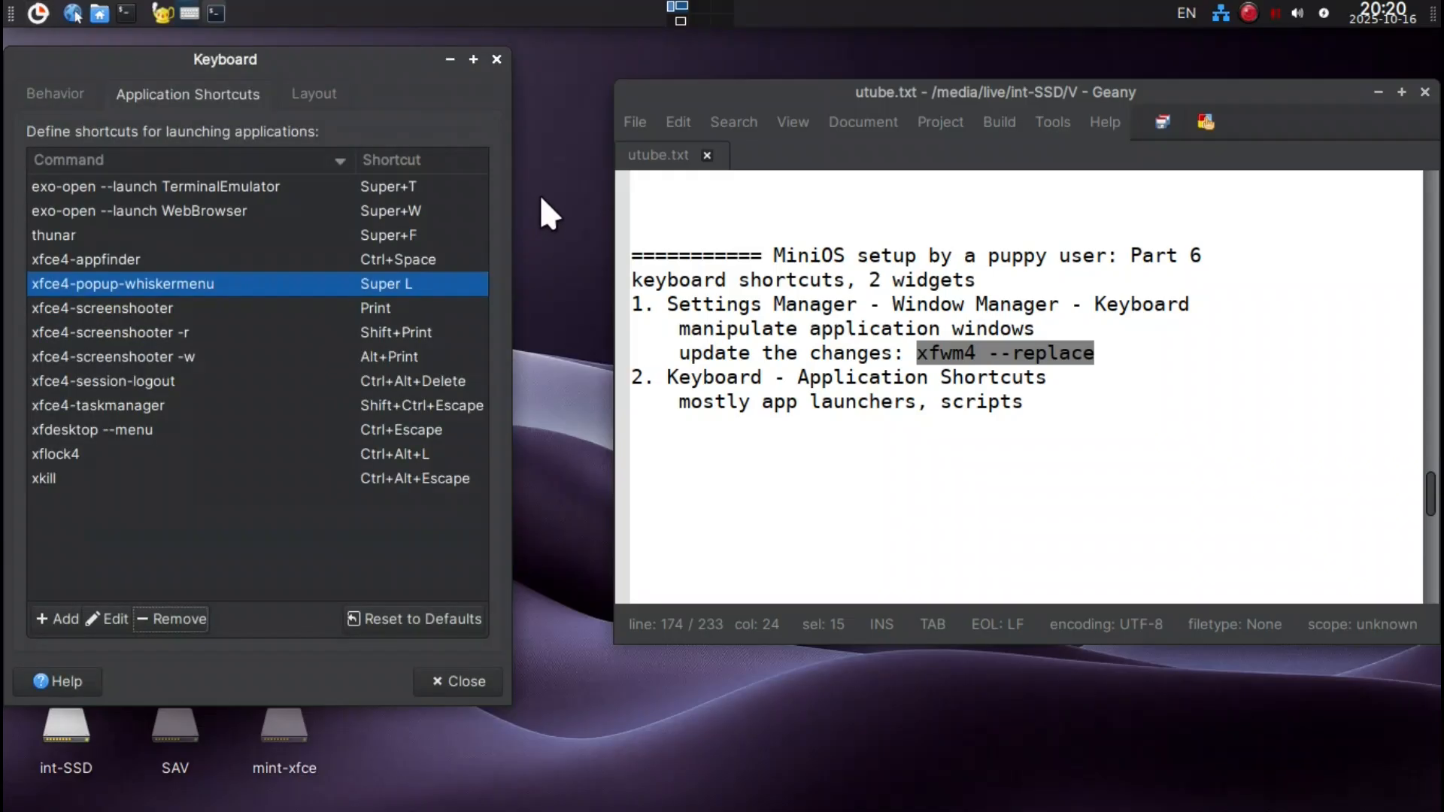
{"action": "double_click", "coordinate": [376, 281]}
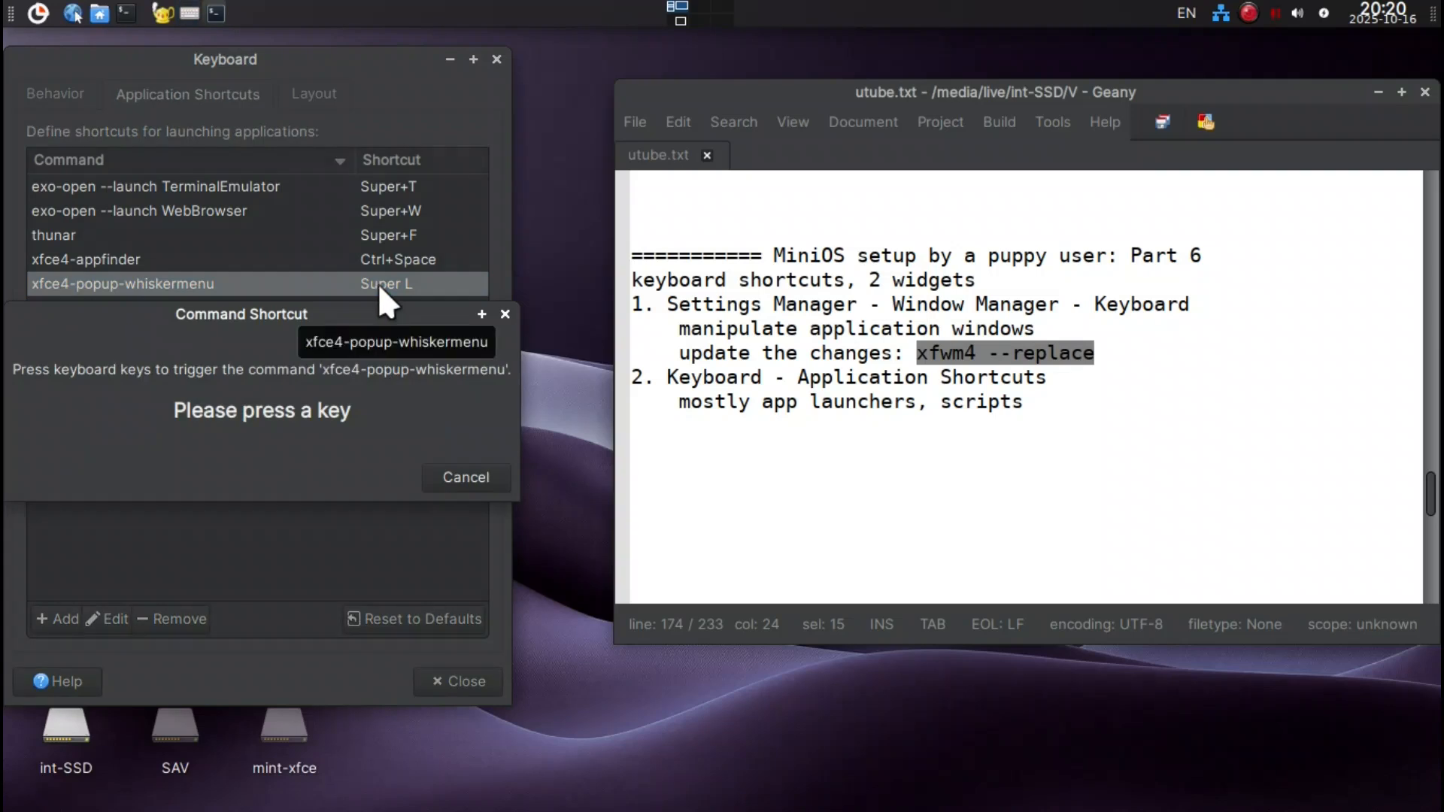
{"action": "key", "text": "F9"}
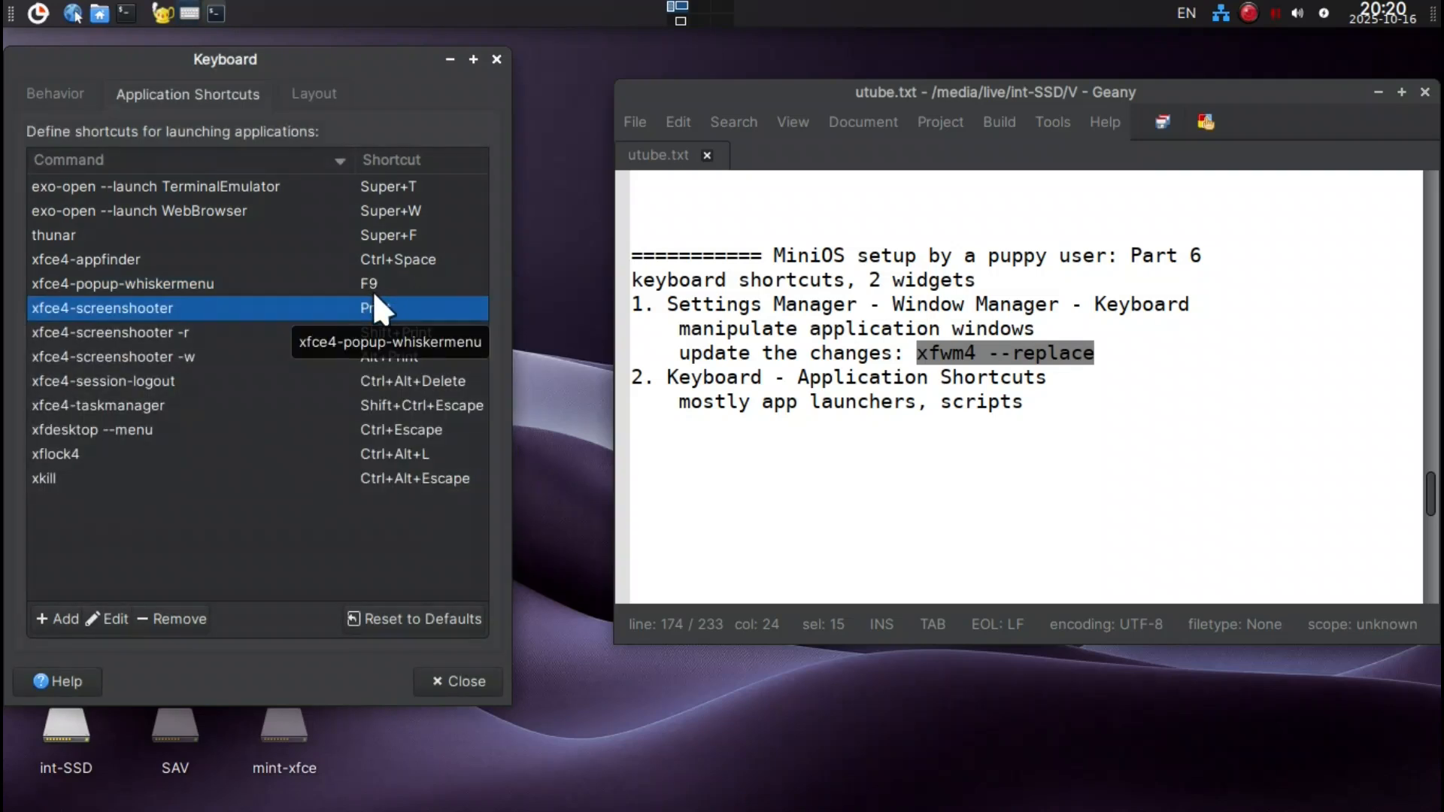
{"action": "key", "text": "F9"}
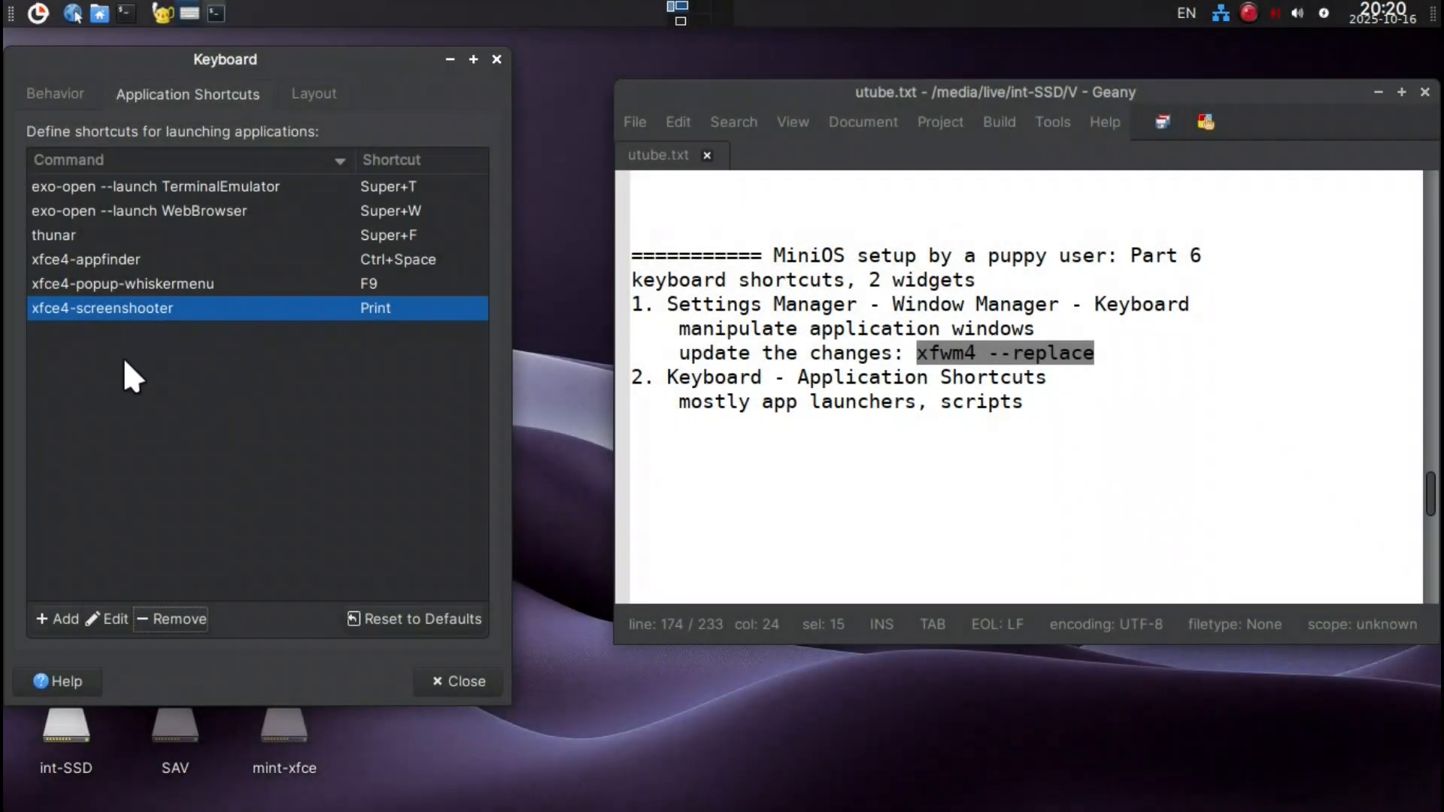
Add a new application shortcut with the command xfce4-settings-manager.
{"action": "left_click_drag", "start_coordinate": [203, 62], "coordinate": [219, 85]}
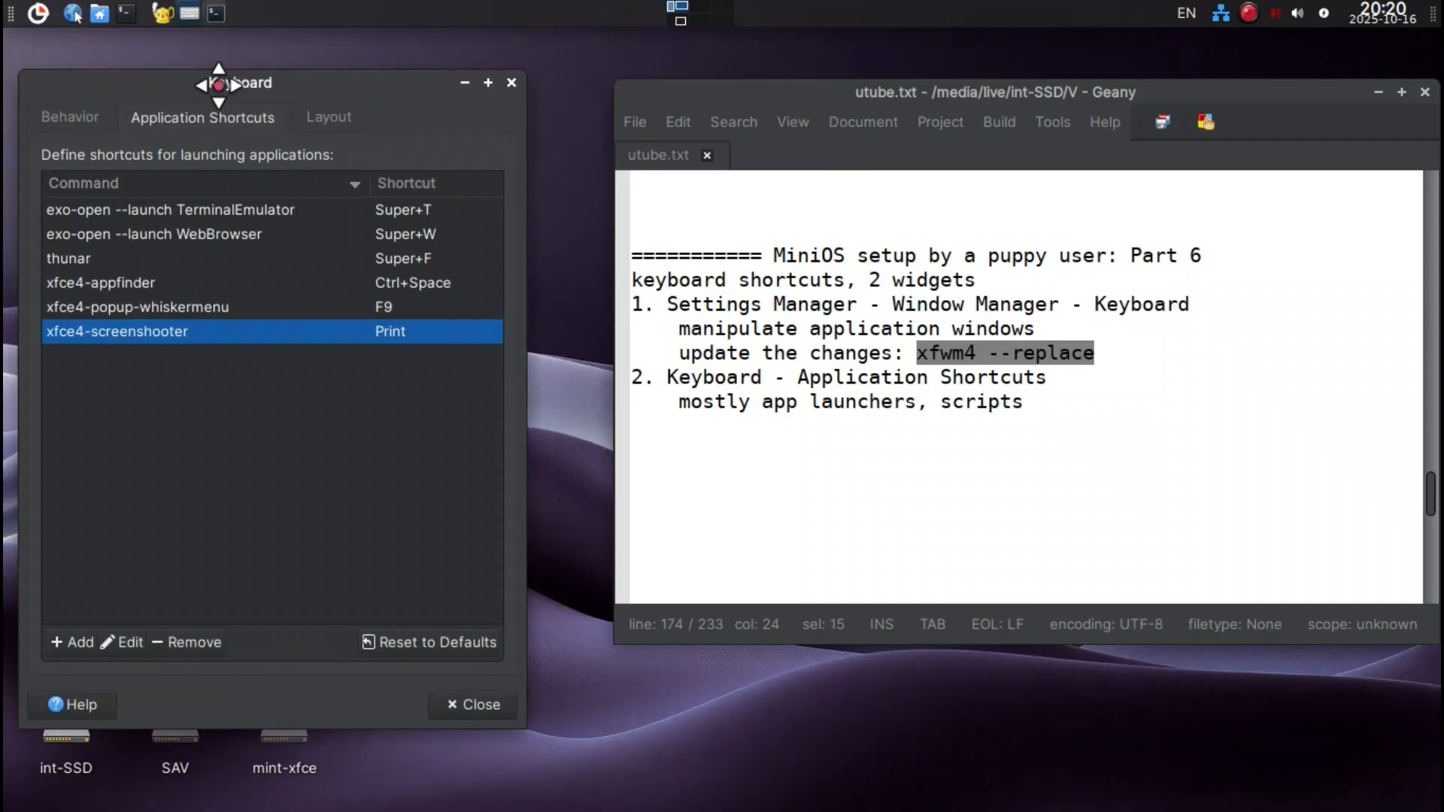
{"action": "left_click", "coordinate": [60, 636]}
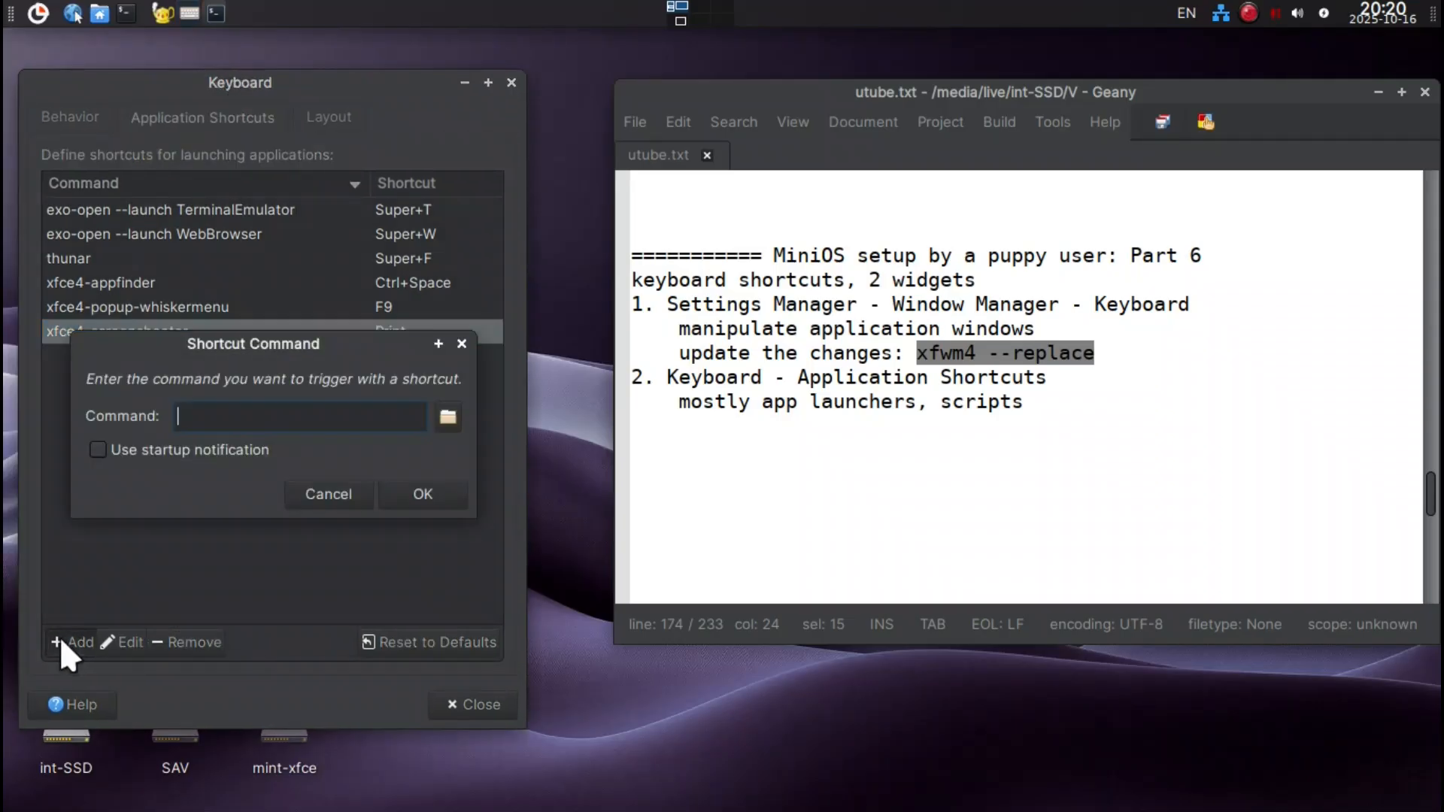
{"action": "left_click_drag", "start_coordinate": [183, 338], "coordinate": [272, 438]}
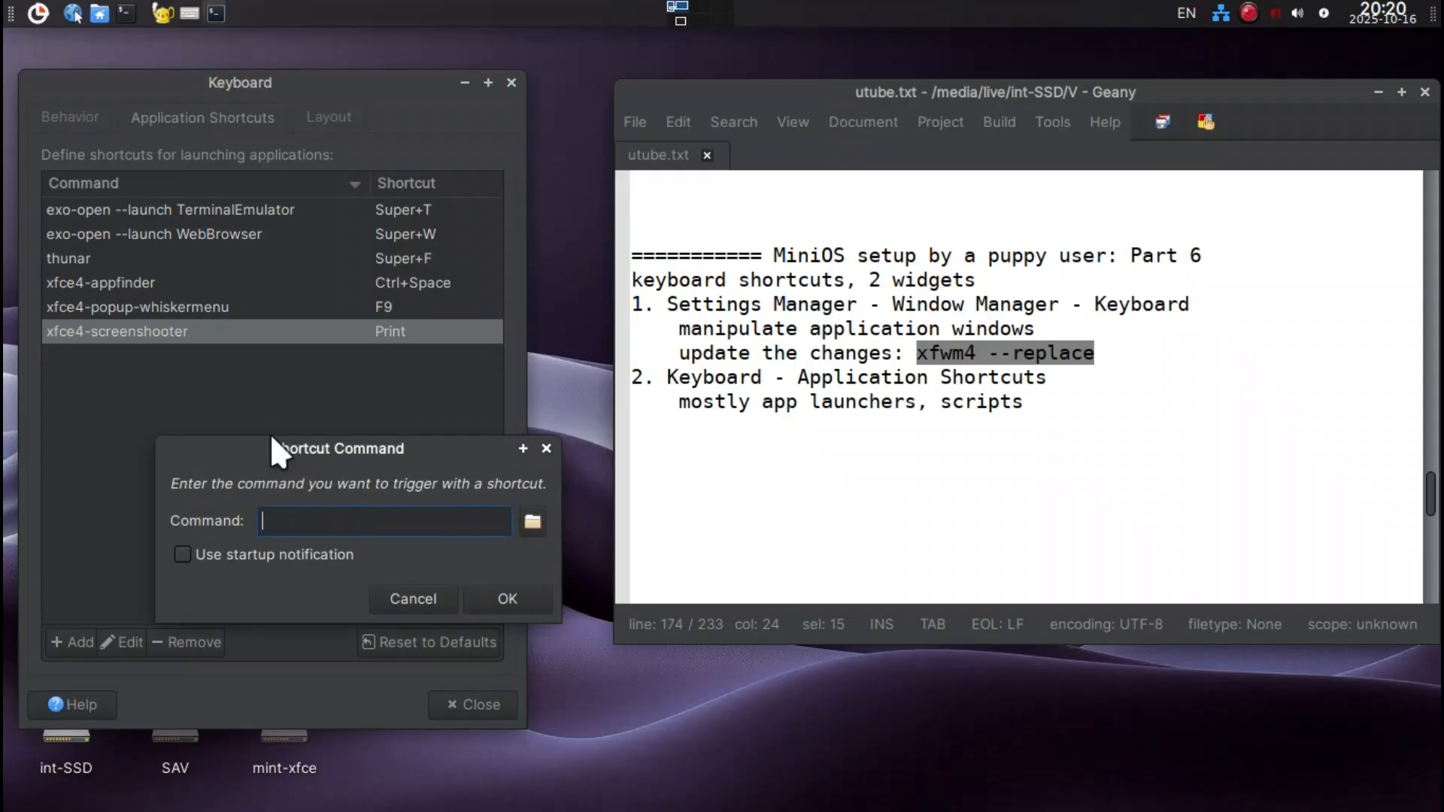
{"action": "type", "text": "xfce4-settings"}
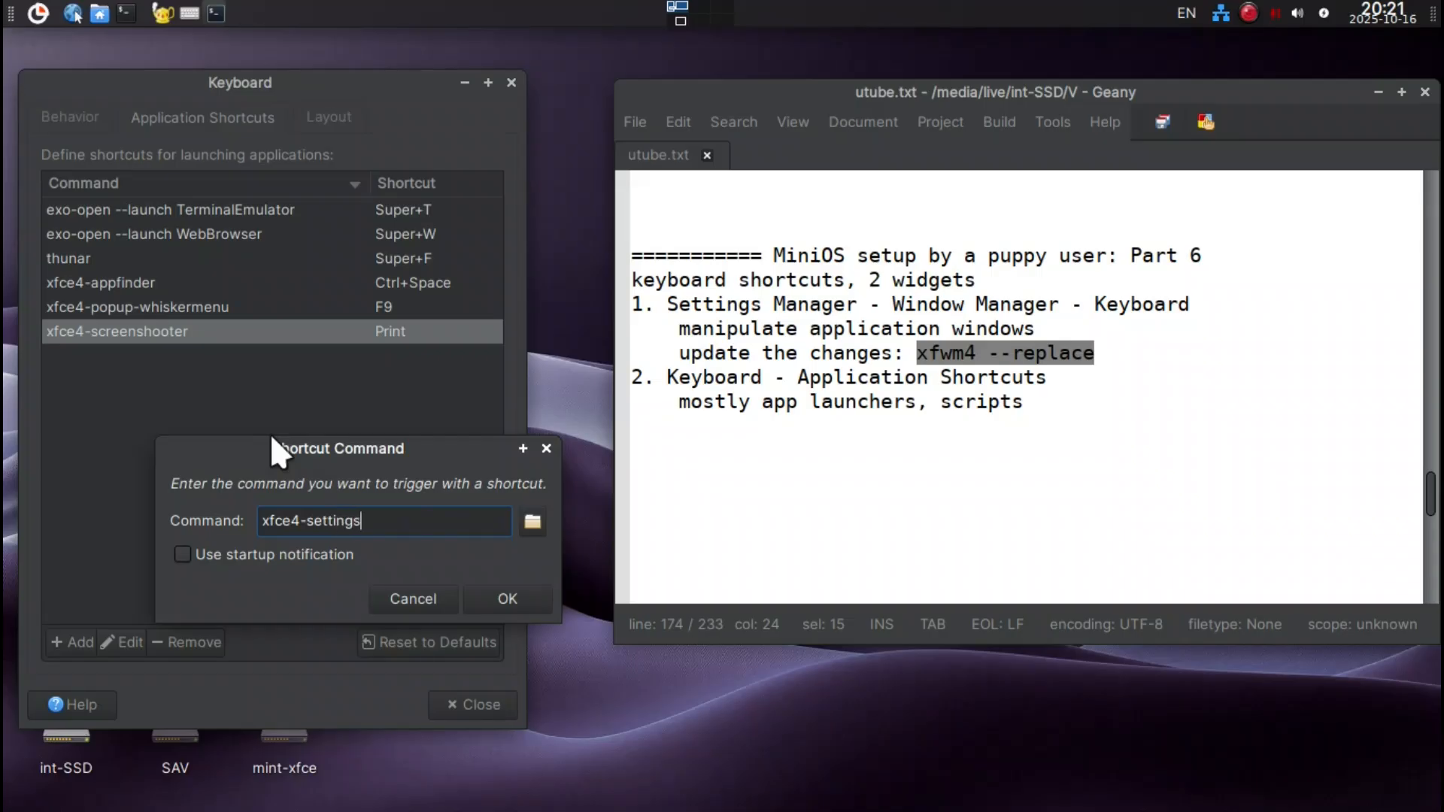
{"action": "type", "text": "-"}
{"action": "left_click", "coordinate": [31, 12]}
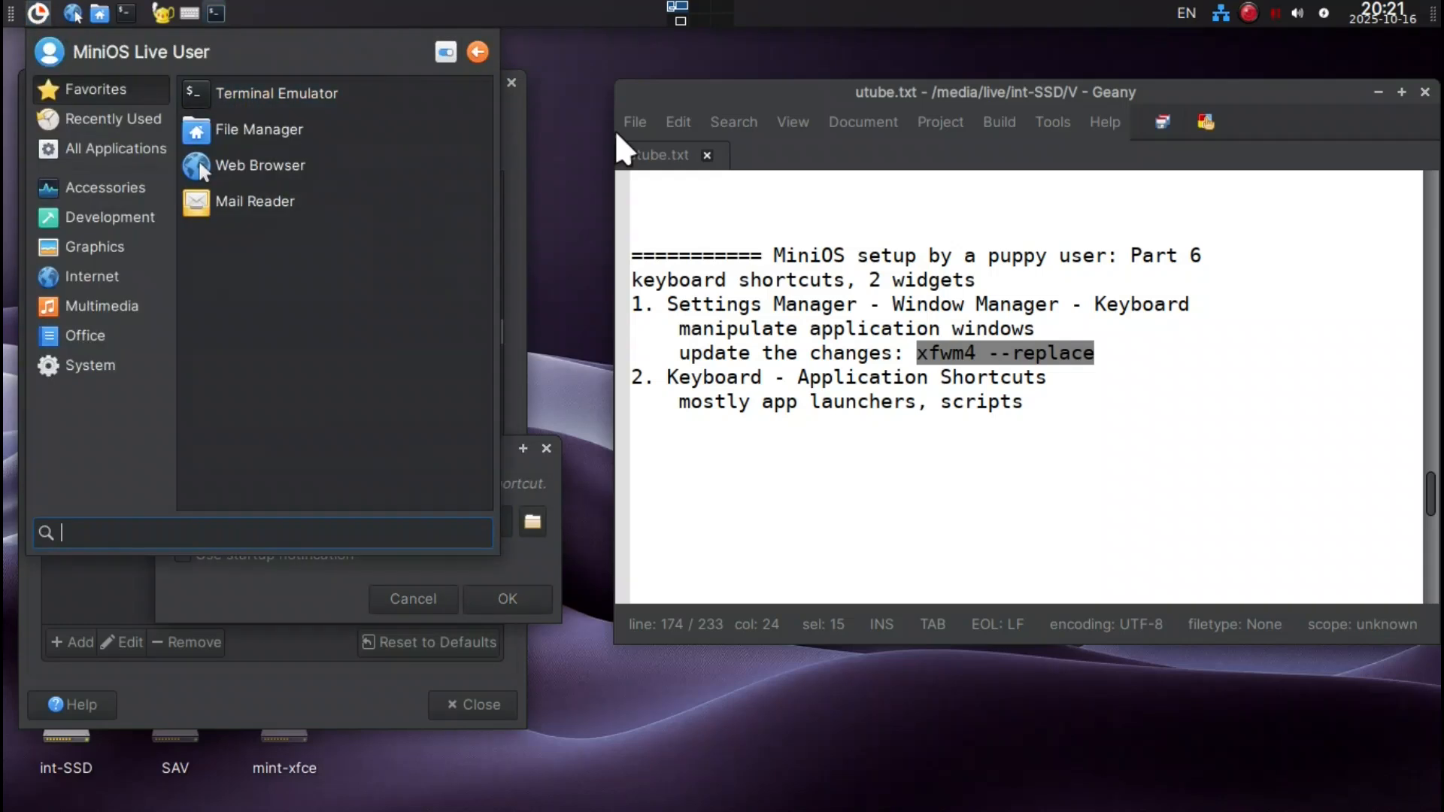
{"action": "left_click", "coordinate": [583, 299]}
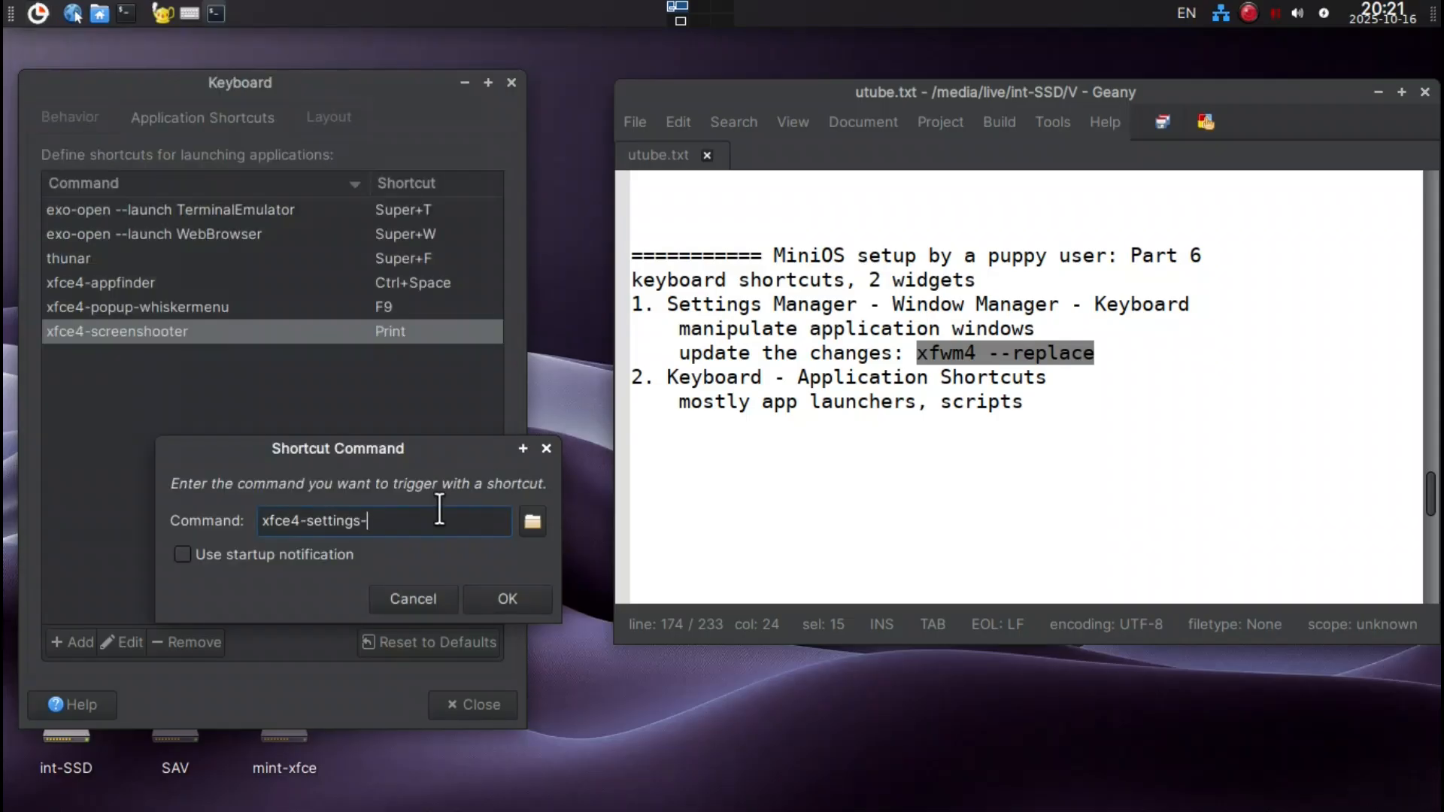
{"action": "type", "text": "maang"}
{"action": "key", "text": "BackSpace"}
{"action": "key", "text": "BackSpace"}
{"action": "key", "text": "BackSpace"}
{"action": "type", "text": "nager"}
{"action": "key", "text": "Return"}
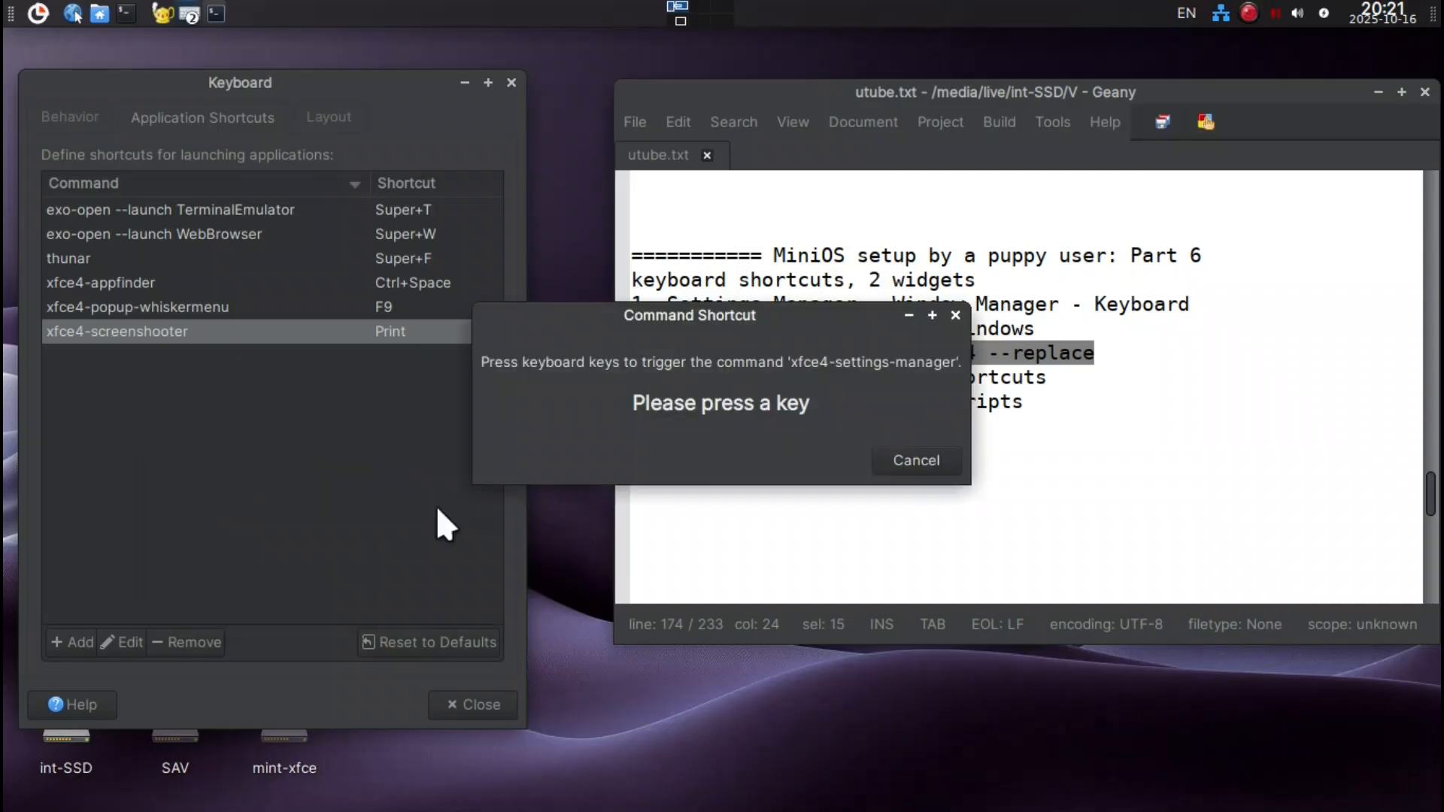
Assign F12 to the xfce4-settings-manager command, test it by opening and closing Settings, and return to the utube.txt notes.
{"action": "key", "text": "F12"}
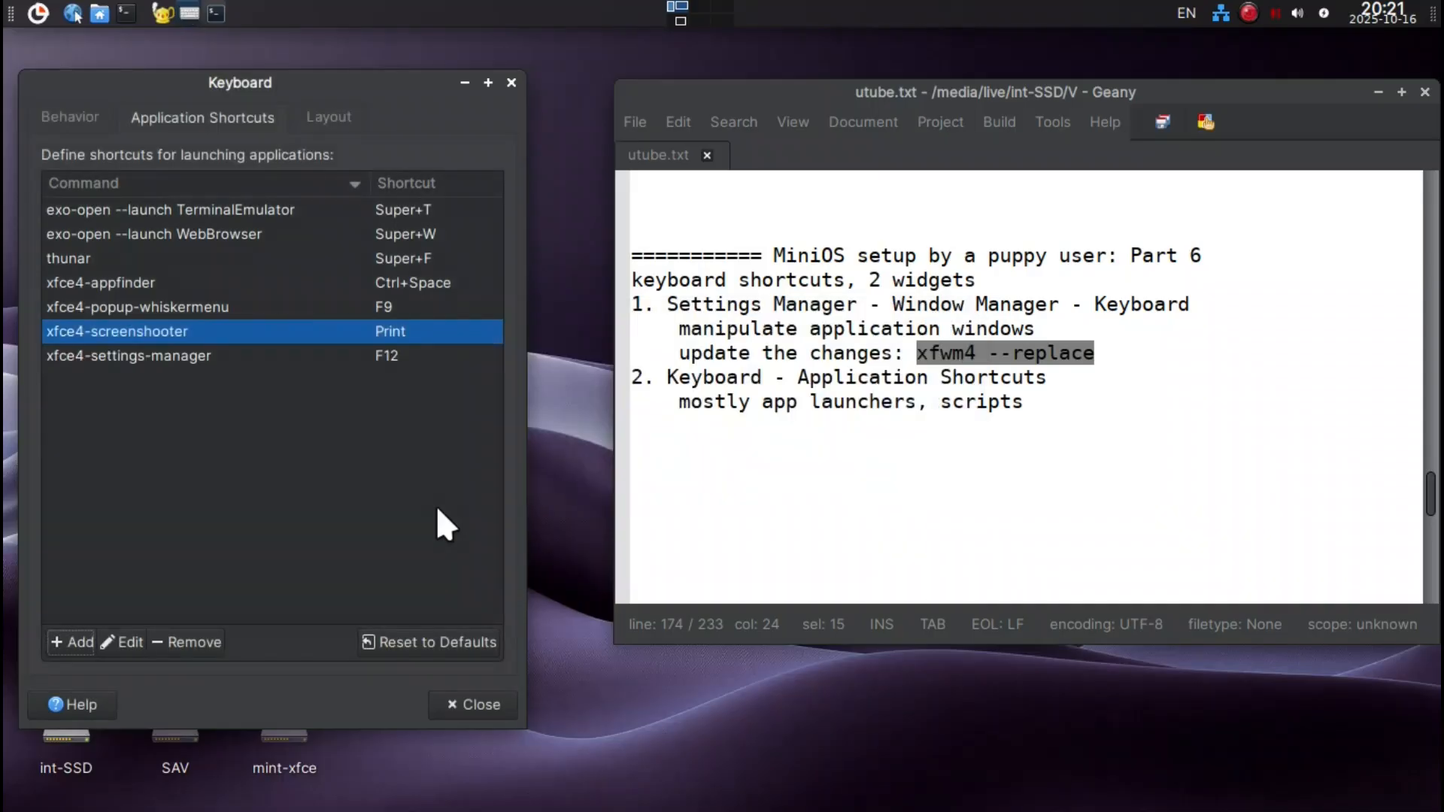
{"action": "key", "text": "F12"}
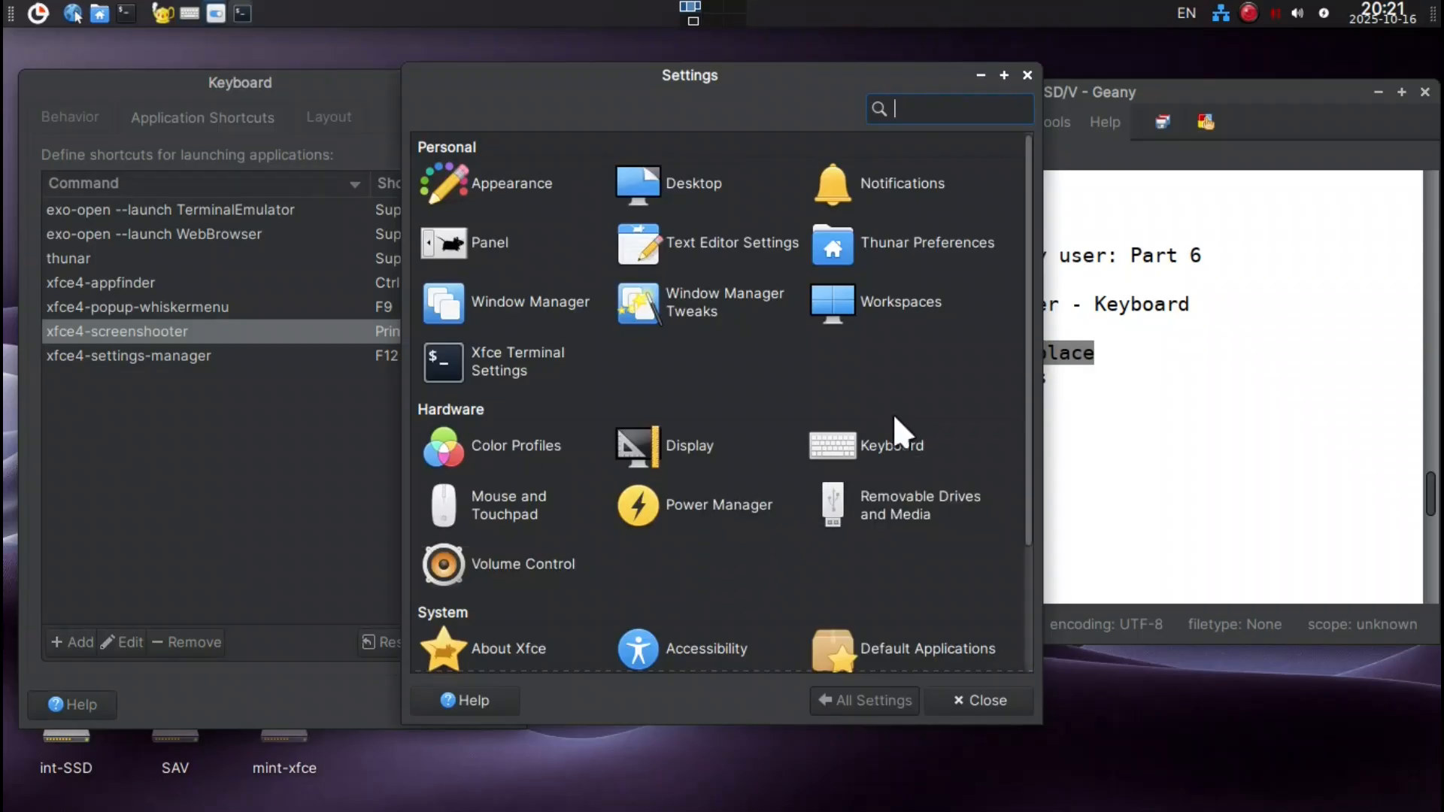
{"action": "left_click", "coordinate": [885, 457]}
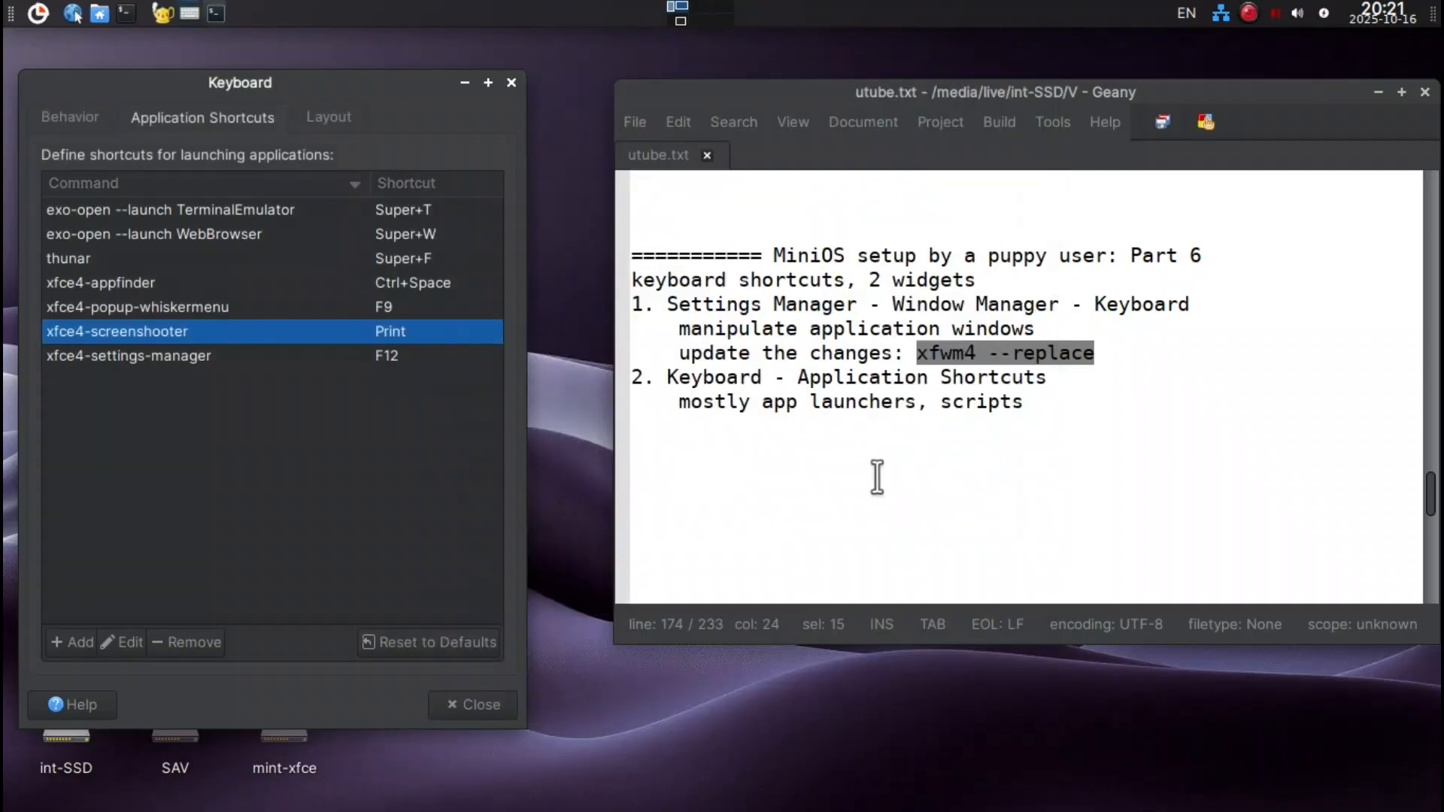
{"action": "left_click", "coordinate": [866, 498]}
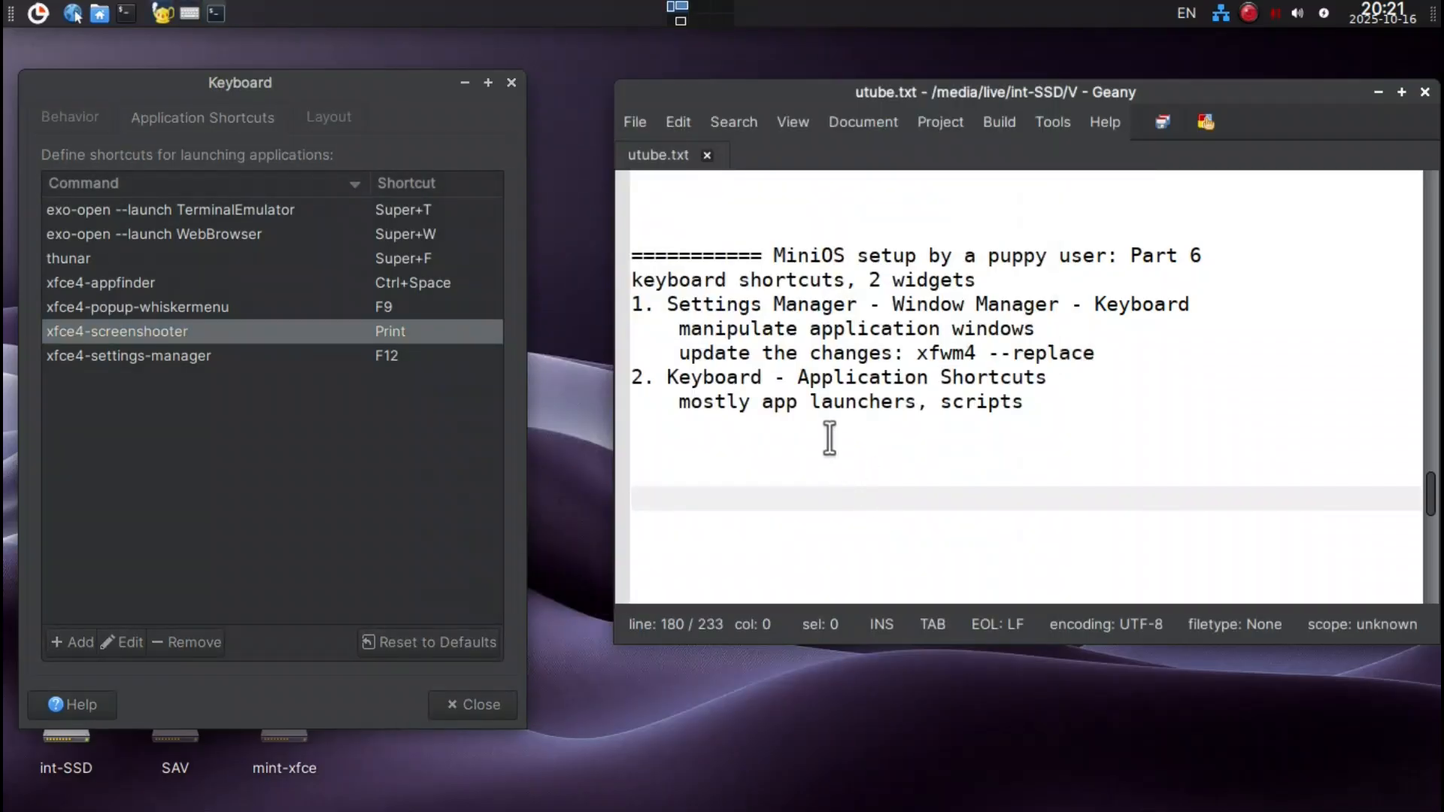